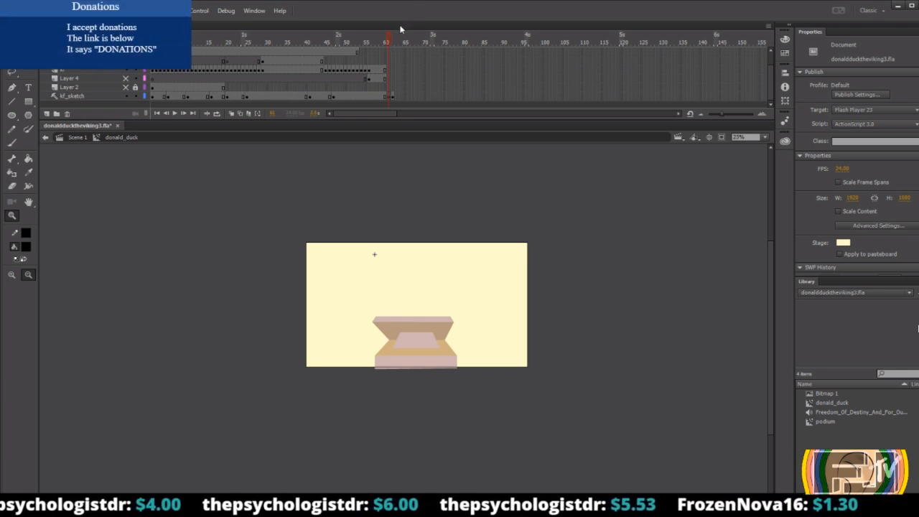
Turn on onion skinning at frame 61 so the neighbouring duck drawings show over the podium.
mouse_move(389, 42)
left_mouse_down()
mouse_move(365, 41)
mouse_move(396, 37)
mouse_move(389, 42)
left_mouse_up()
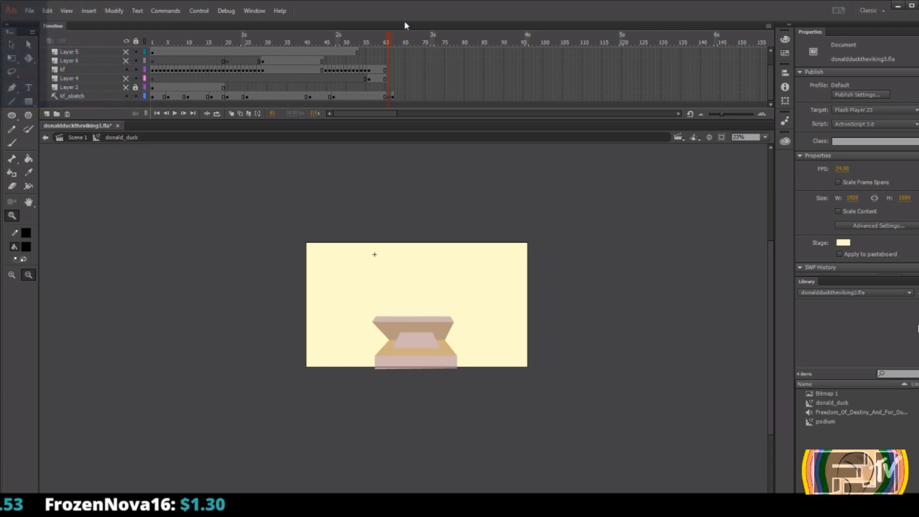
left_click_drag(390, 40, 389, 40)
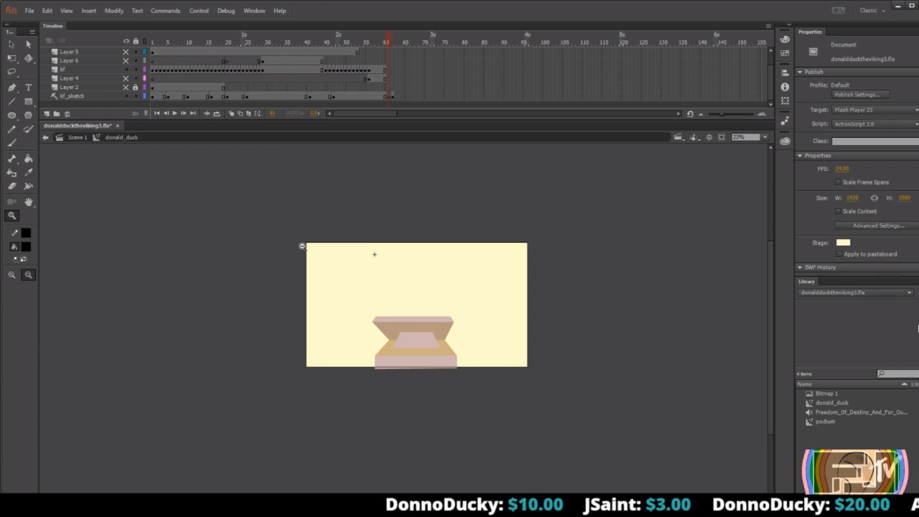
left_click_drag(298, 235, 538, 373)
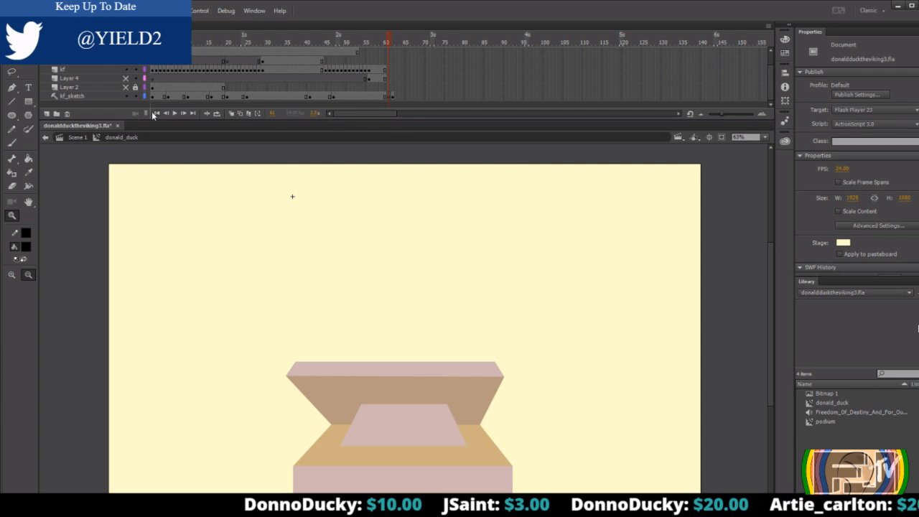
key("v")
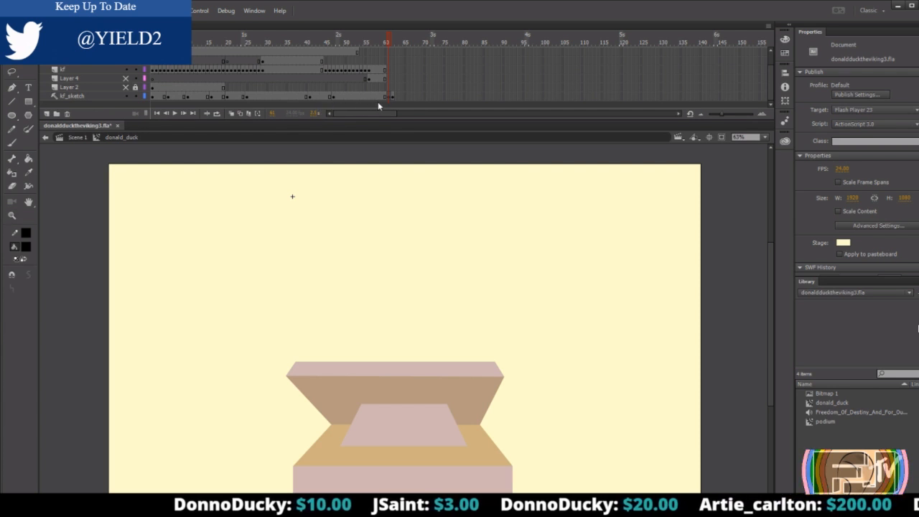
left_click(231, 113)
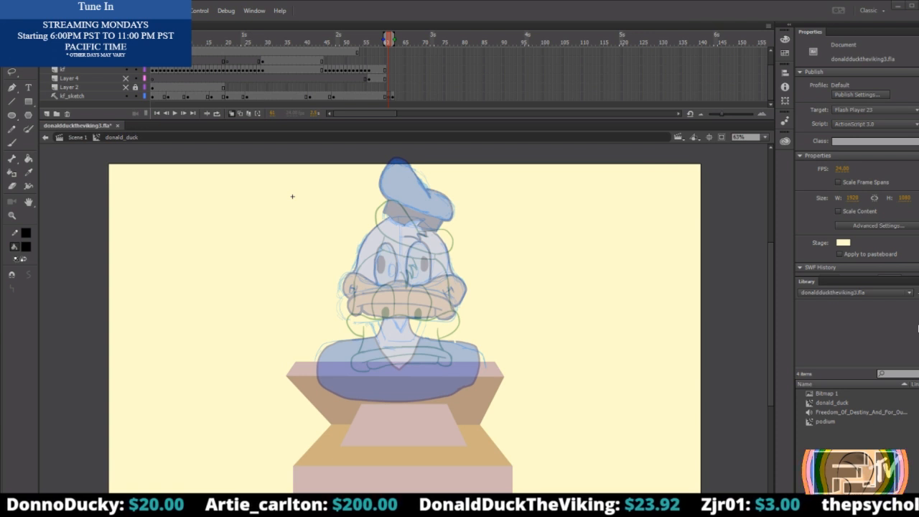
key("z")
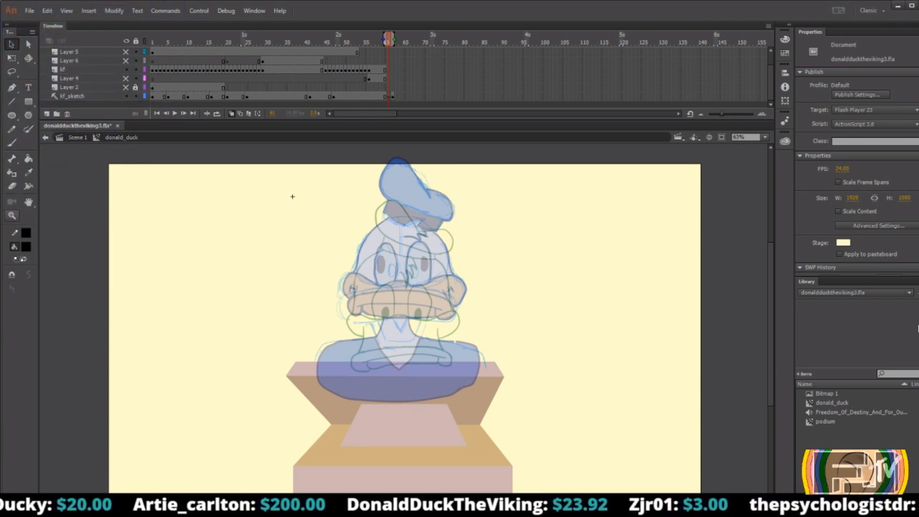
left_click_drag(268, 282, 583, 424)
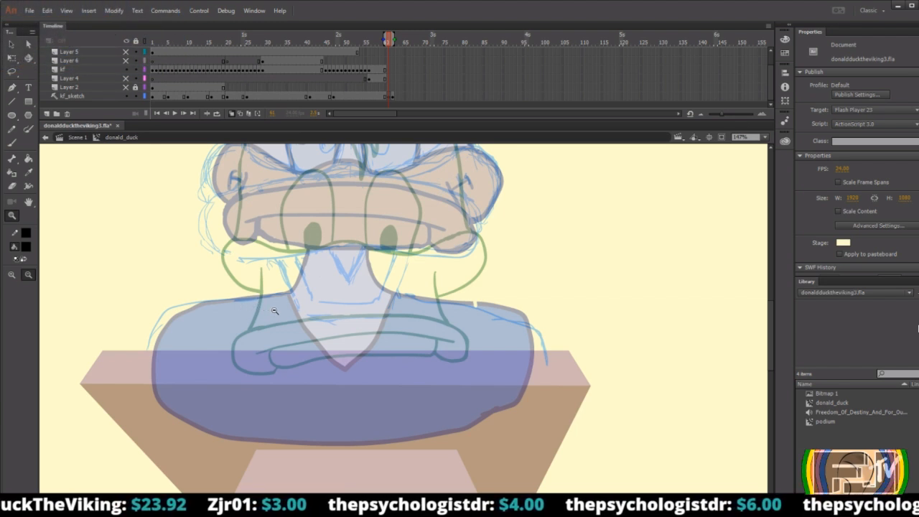
key("b")
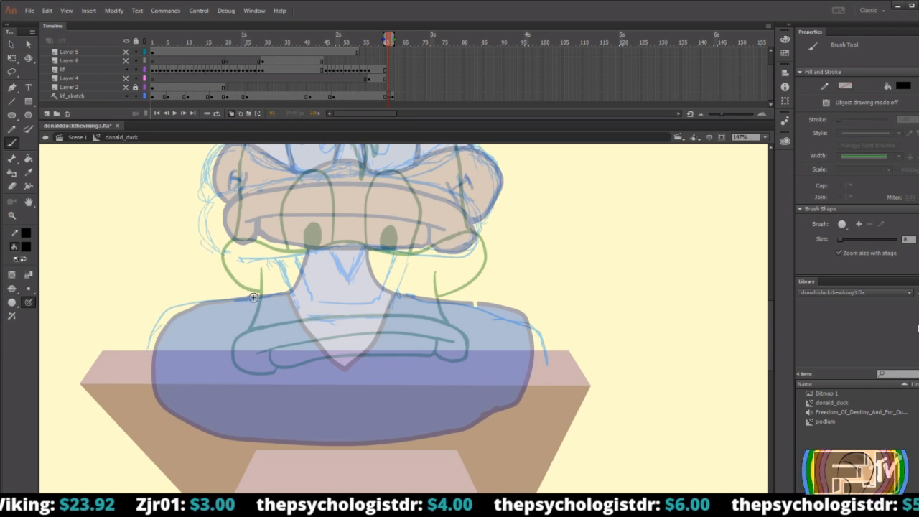
left_click_drag(259, 294, 163, 310)
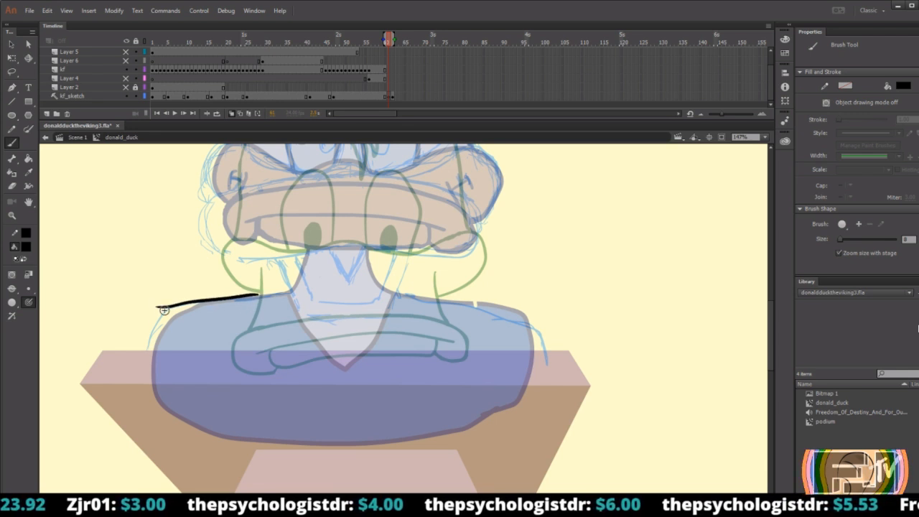
key("ctrl+z")
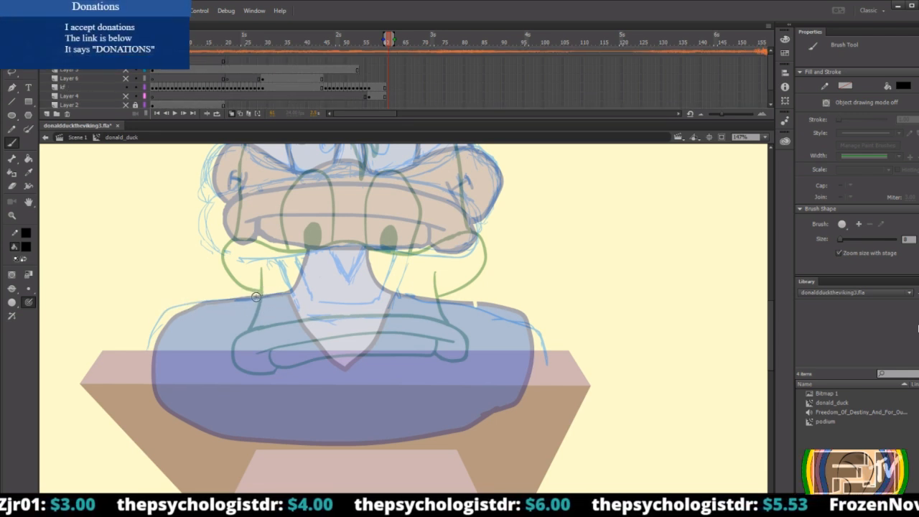
mouse_move(257, 295)
left_mouse_down()
mouse_move(193, 306)
mouse_move(168, 325)
left_mouse_up()
key("ctrl+z")
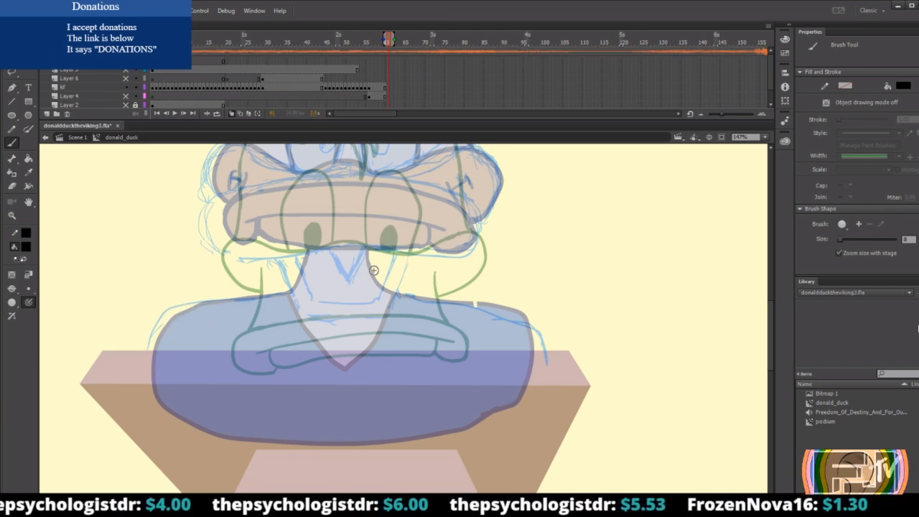
scroll(373, 270, "up", 3)
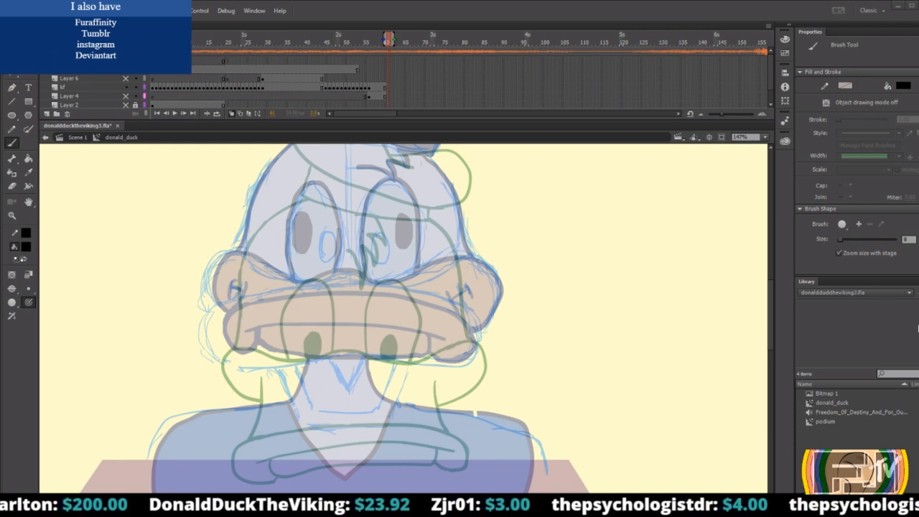
mouse_move(389, 42)
left_mouse_down()
mouse_move(399, 43)
mouse_move(388, 41)
left_mouse_up()
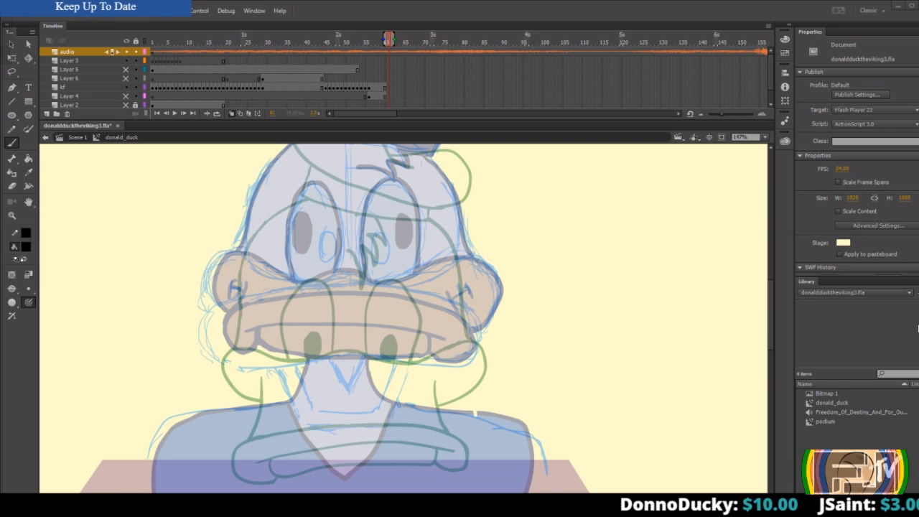
scroll(96, 183, "up", 3)
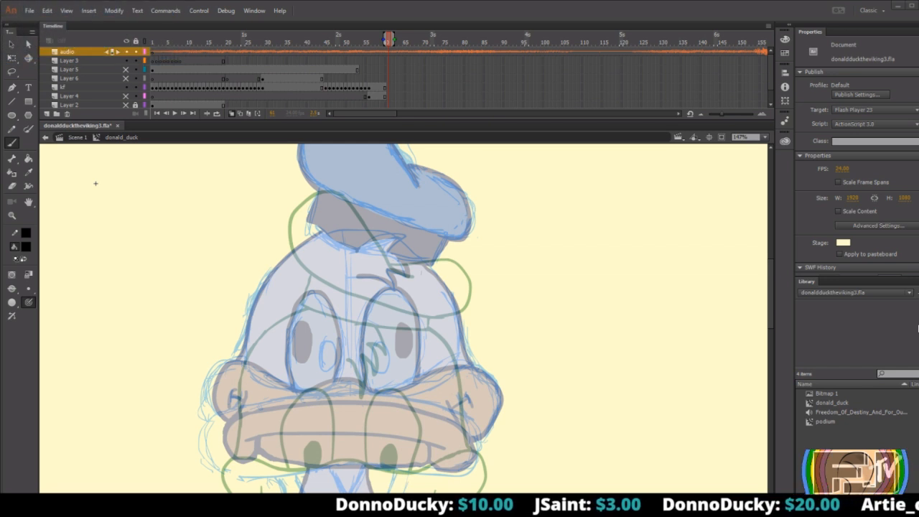
scroll(96, 183, "down", 10)
scroll(95, 183, "up", 4)
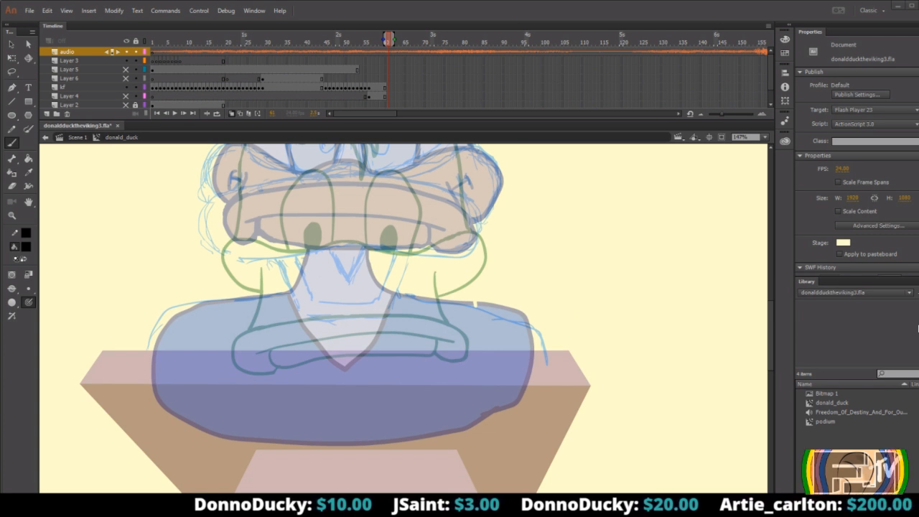
Draw a round black head construction outline over the duck's onion-skinned face with the Brush tool.
left_click(12, 215)
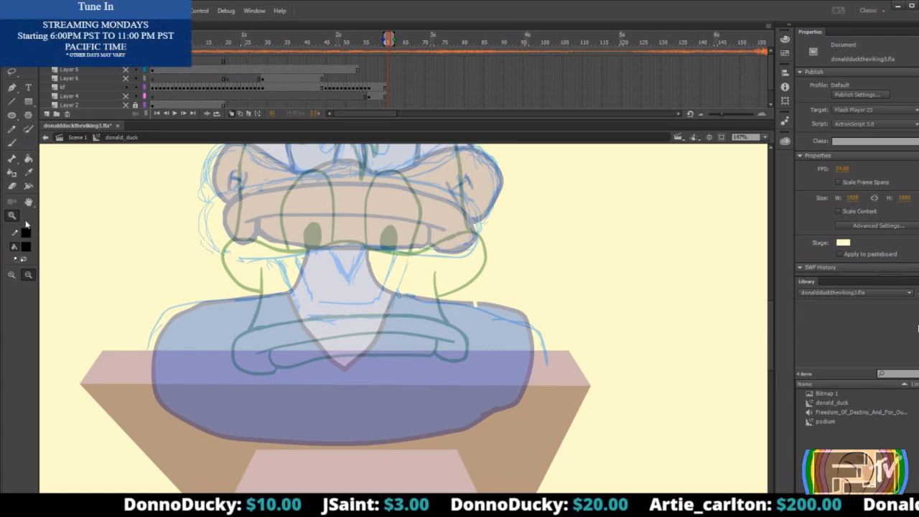
left_click(279, 214)
left_click_drag(337, 218, 544, 366)
left_click(482, 319, "alt")
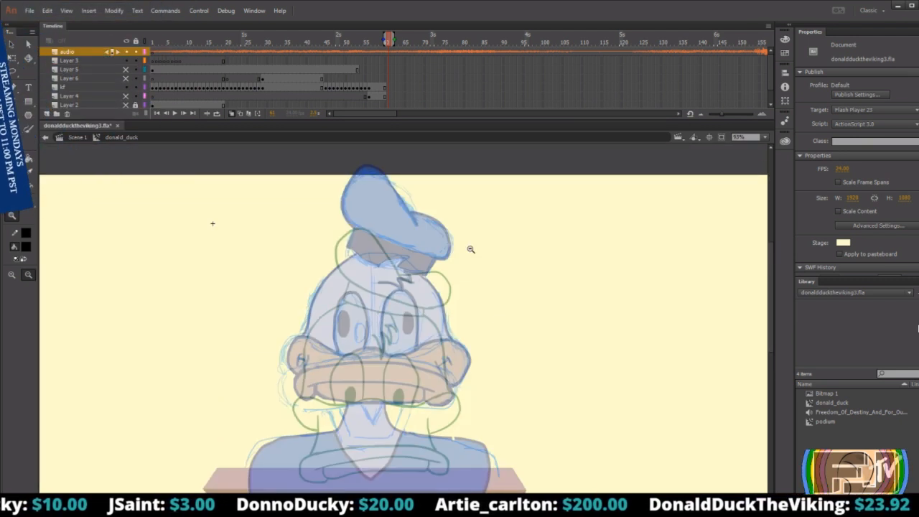
key("b")
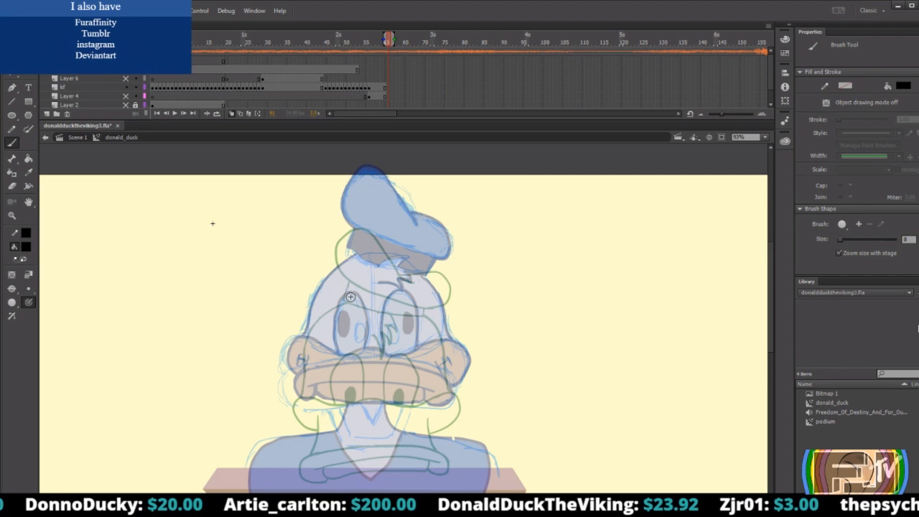
mouse_move(339, 294)
left_mouse_down()
mouse_move(349, 290)
mouse_move(382, 394)
mouse_move(345, 293)
mouse_move(326, 306)
mouse_move(345, 394)
mouse_move(323, 302)
mouse_move(305, 342)
mouse_move(439, 324)
mouse_move(310, 314)
left_mouse_up()
key("ctrl+z")
key("ctrl+z")
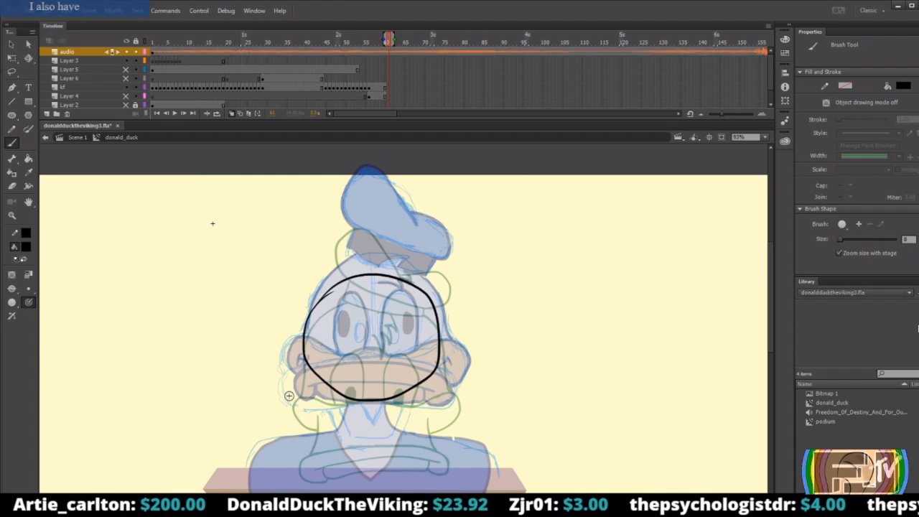
Nudge the round head outline slightly down and to the right, to about X 205, Y 119.
key("v")
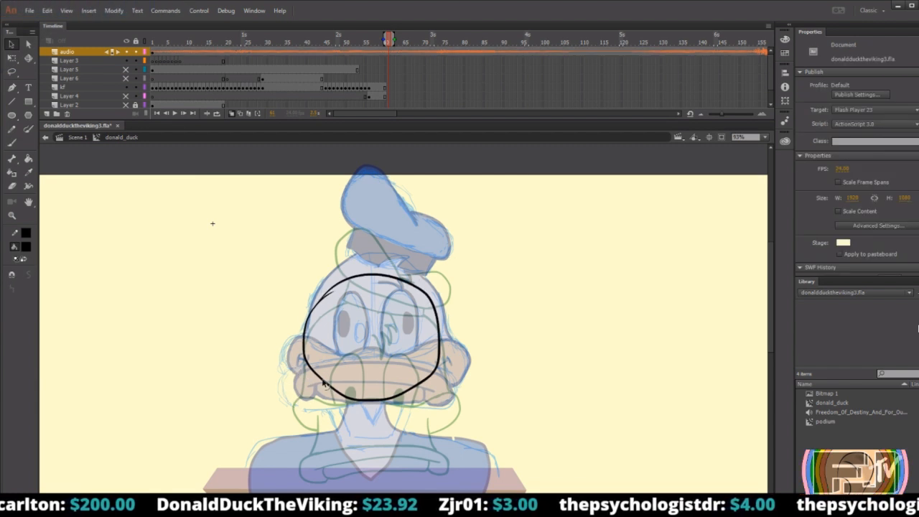
left_click(441, 363)
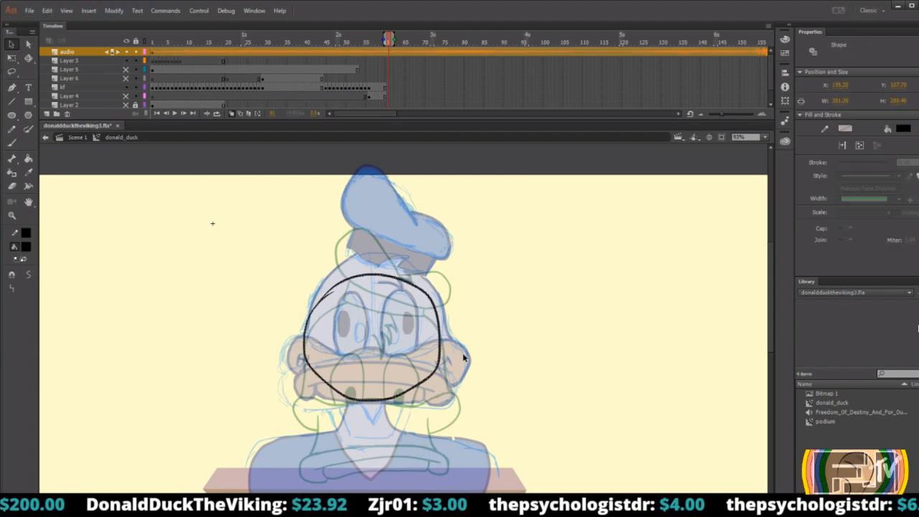
key("Down")
key("Down")
key("Down")
key("Right")
key("Down")
key("Down")
key("Down")
key("Down")
key("Down")
key("Down")
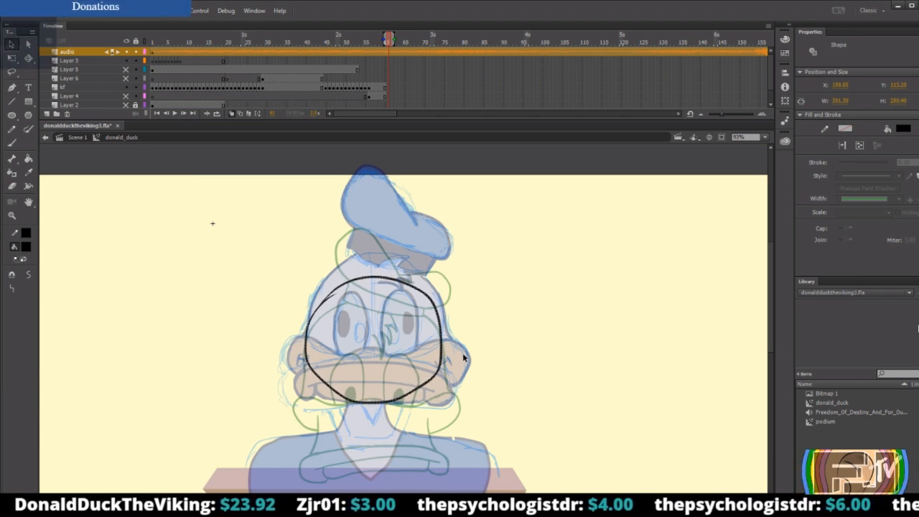
key("Right")
key("Right")
key("Right")
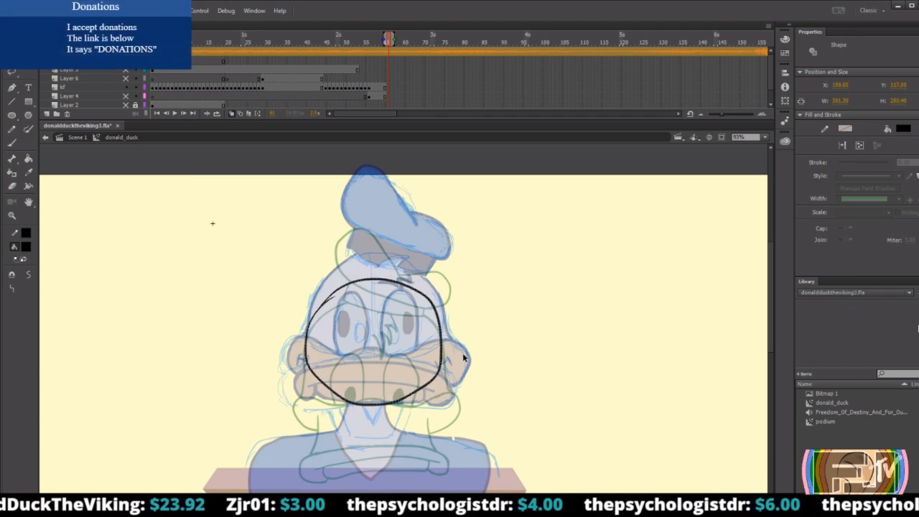
key("Right")
key("Right")
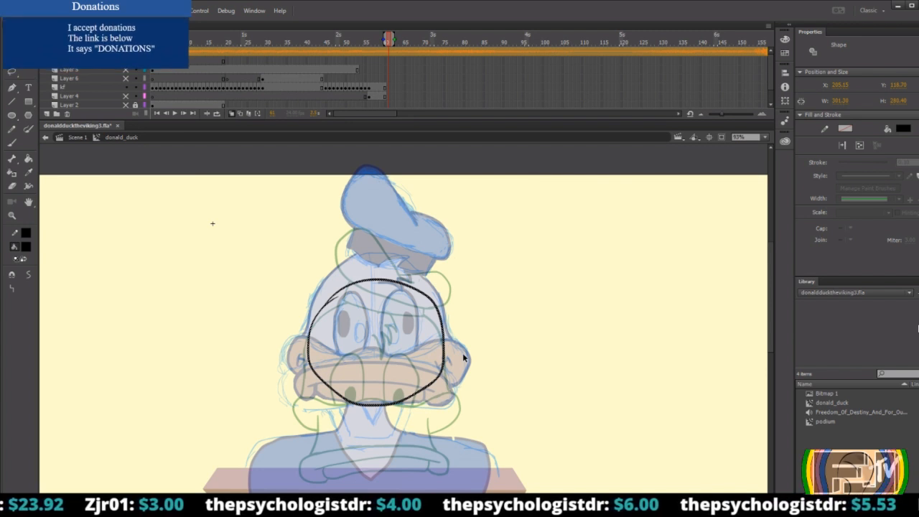
Stretch the head outline downward with Free Transform so its lower edge reaches the duck's neck, then deselect it.
left_click(407, 343)
left_click(377, 405)
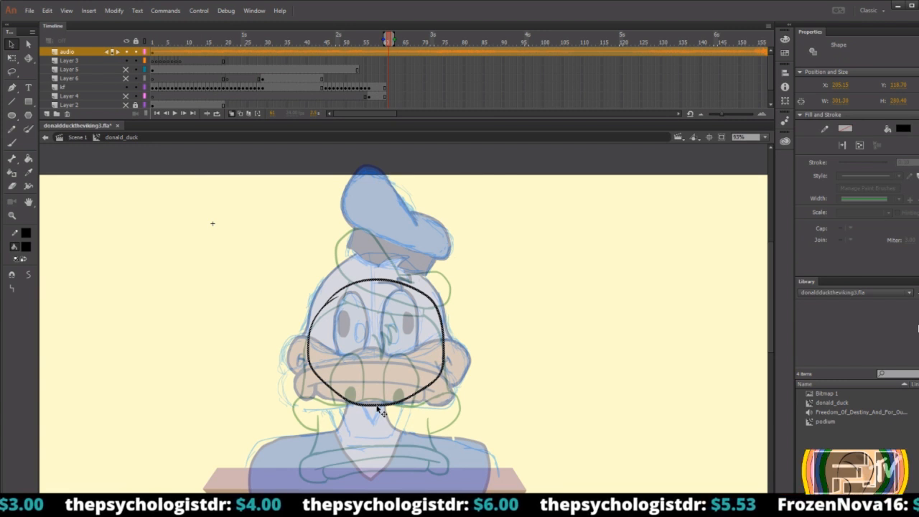
key("q")
left_click_drag(375, 407, 372, 419)
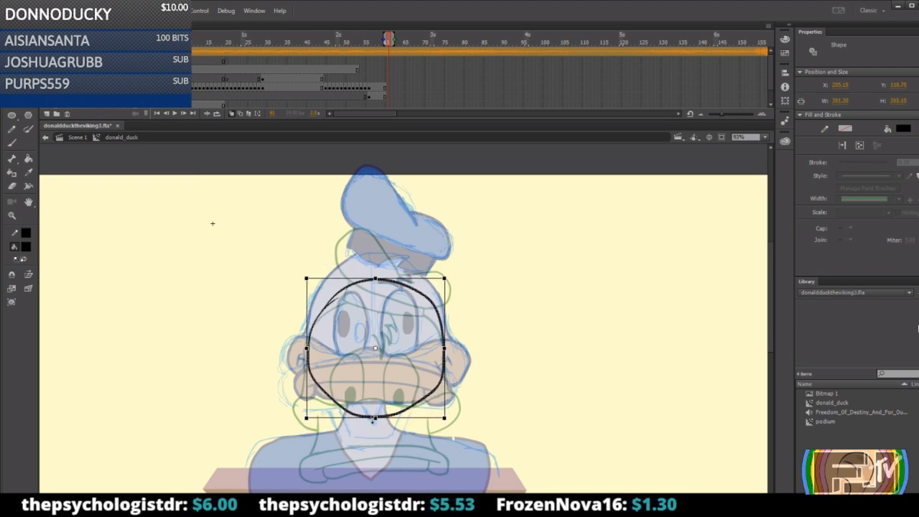
left_click(513, 416)
scroll(358, 347, "down", 3)
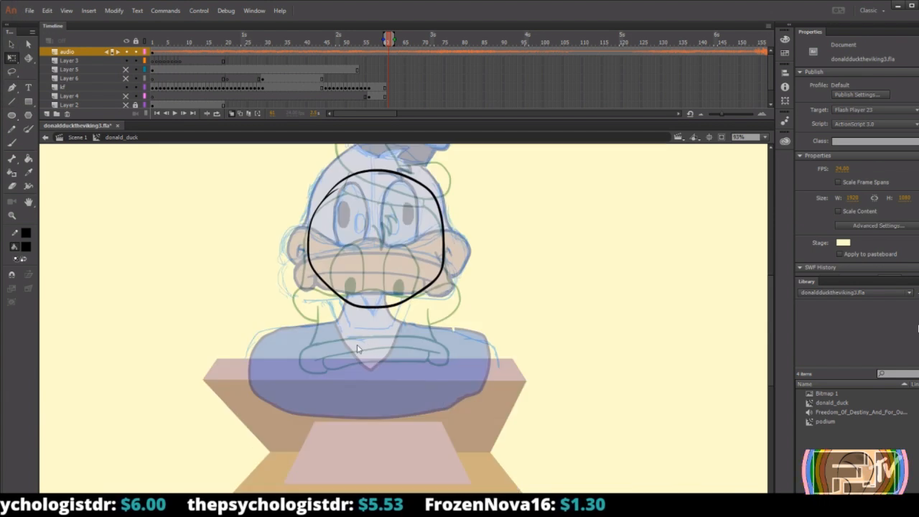
left_click(12, 213)
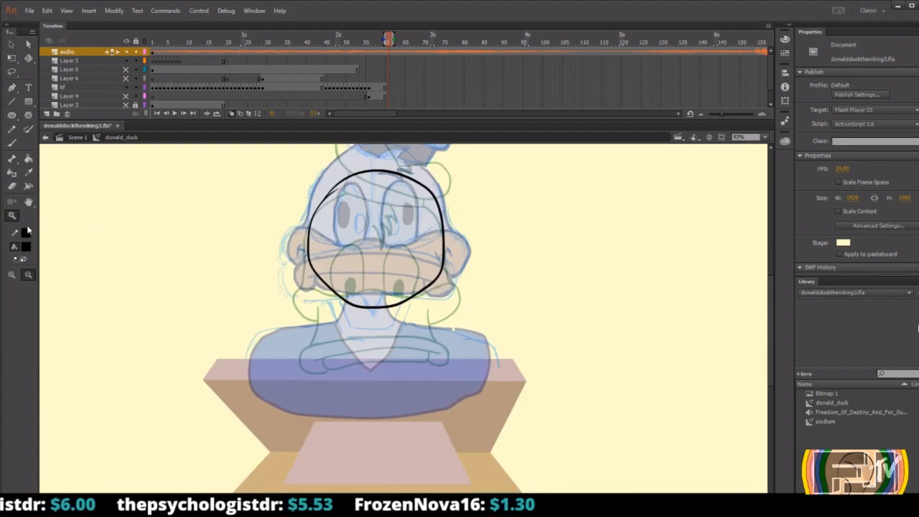
left_click_drag(282, 168, 485, 327)
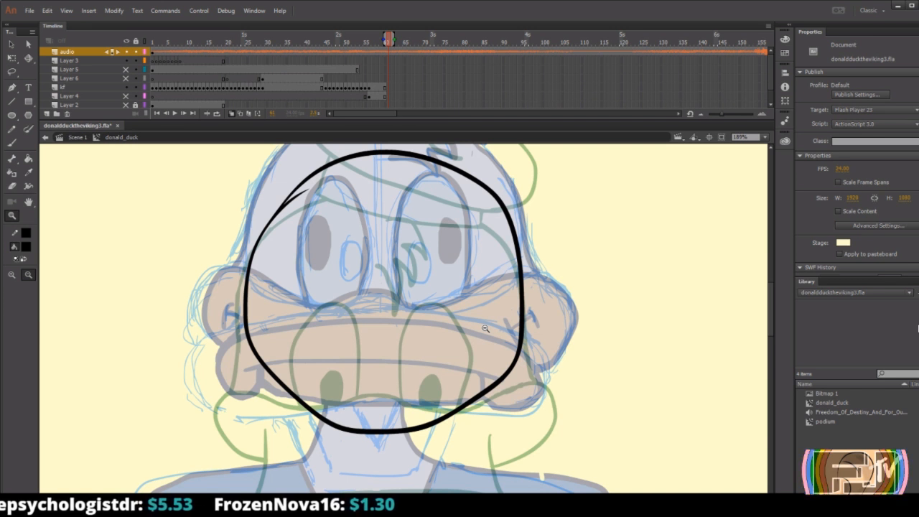
key("b")
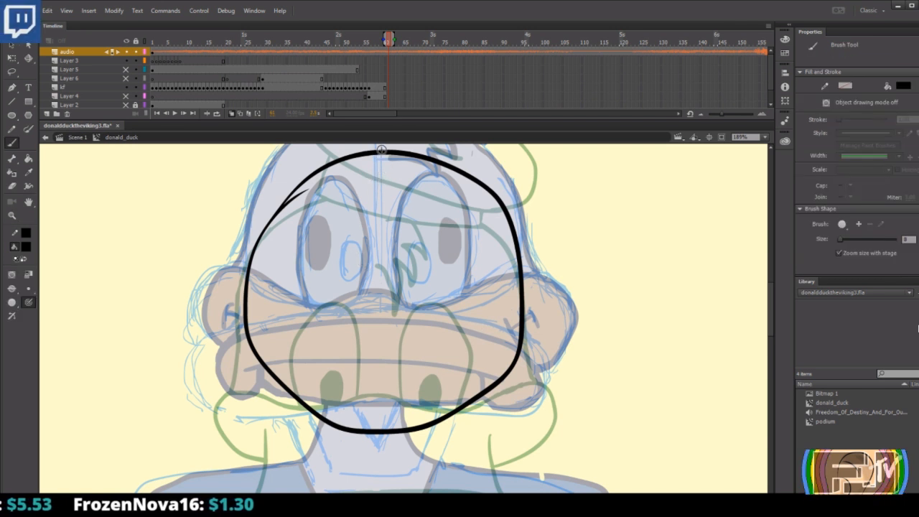
left_click_drag(380, 147, 393, 306)
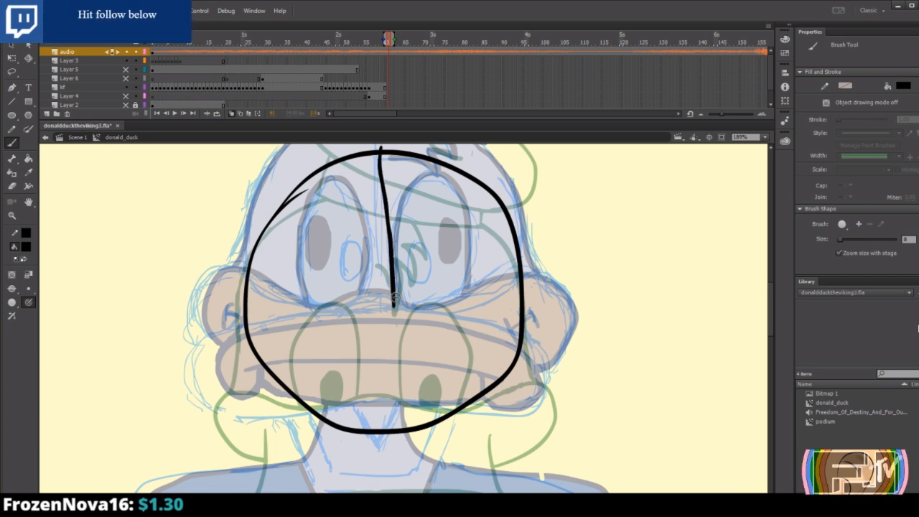
key("ctrl+z")
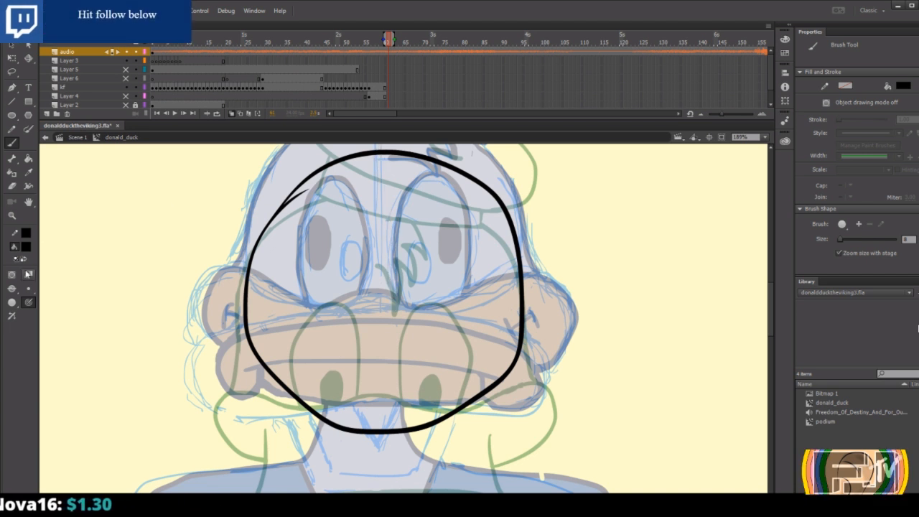
Draw a straight vertical centre line through the head outline with the Brush tool, from above the crown to below the chin.
left_click(12, 216)
left_click(329, 269)
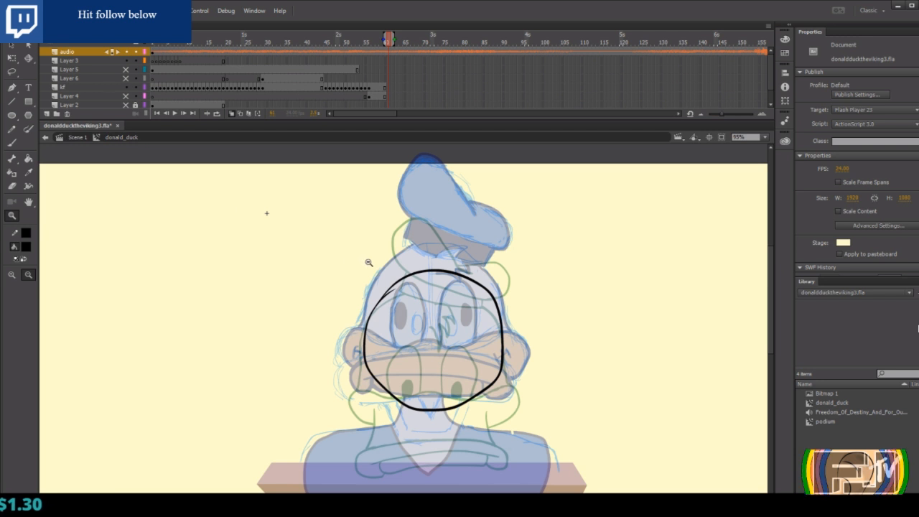
left_click_drag(335, 251, 593, 432)
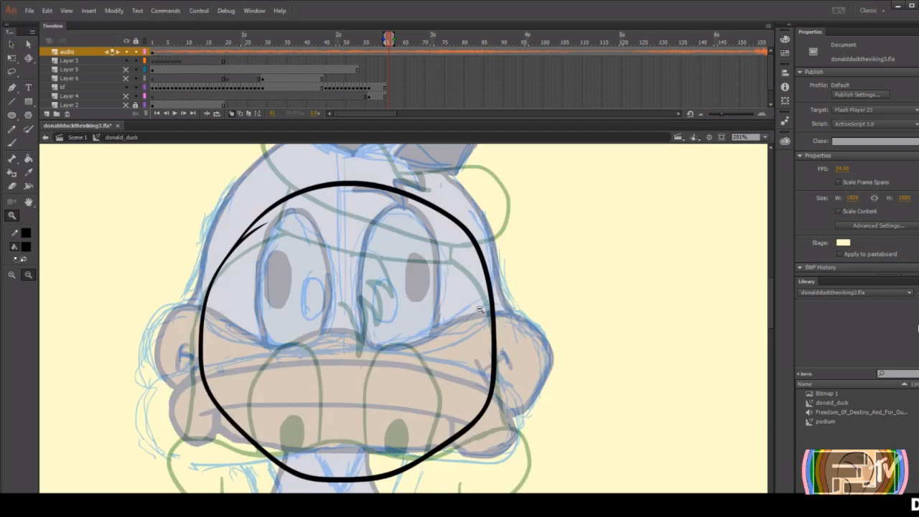
key("b")
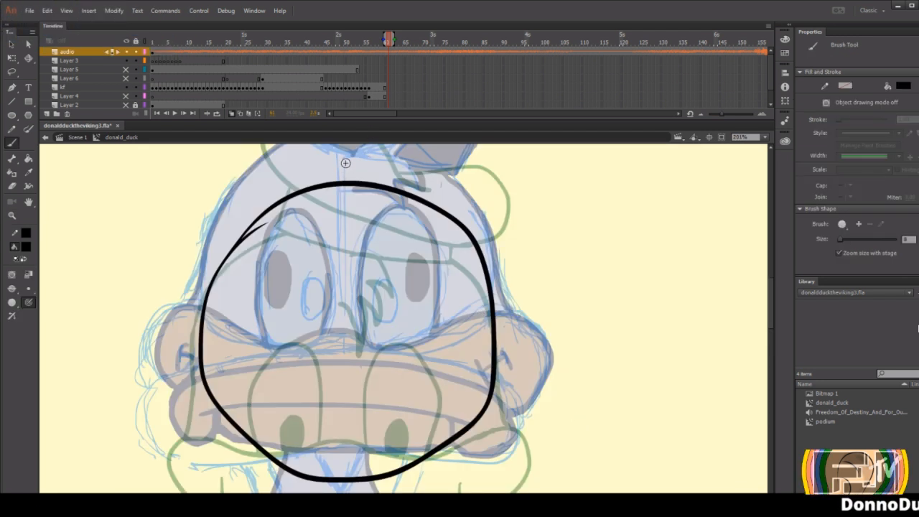
left_click_drag(345, 163, 345, 493)
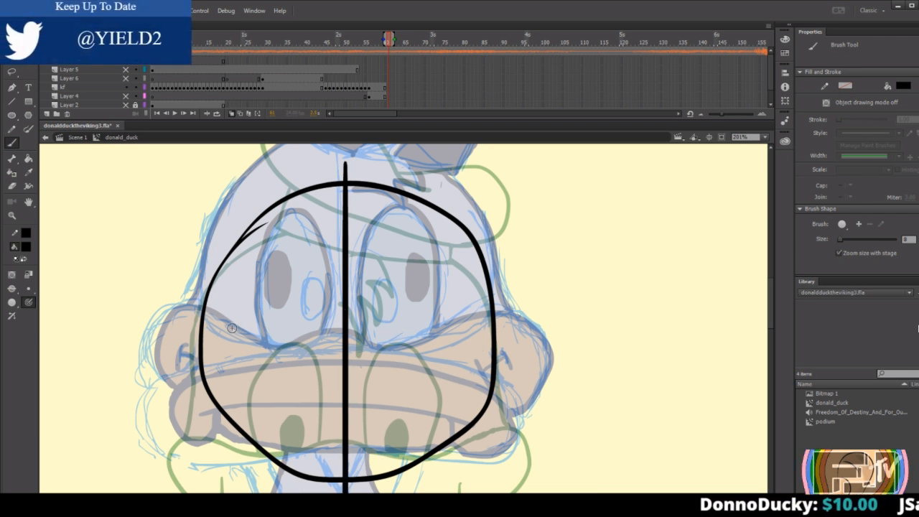
Draw a shallow curved guide line across the lower part of the head outline, extending past both of its sides.
mouse_move(184, 330)
left_mouse_down()
mouse_move(213, 349)
mouse_move(481, 344)
mouse_move(538, 312)
left_mouse_up()
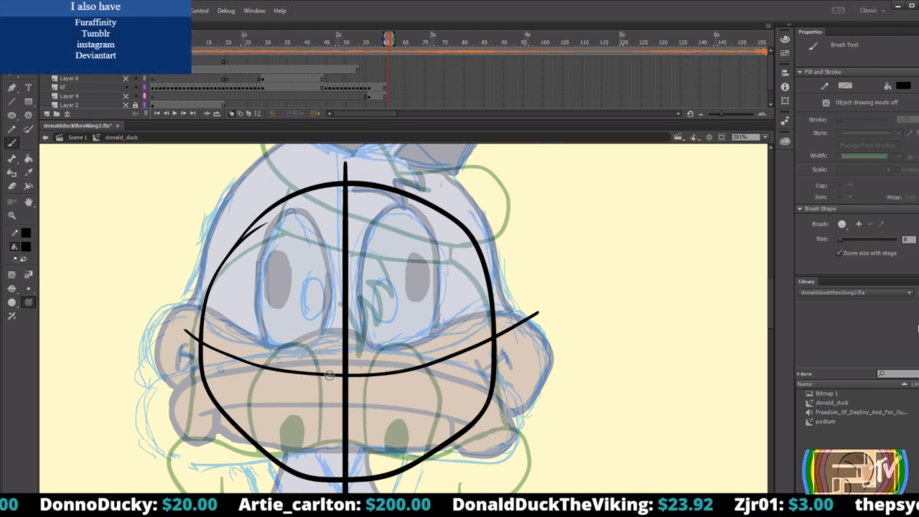
key("ctrl+z")
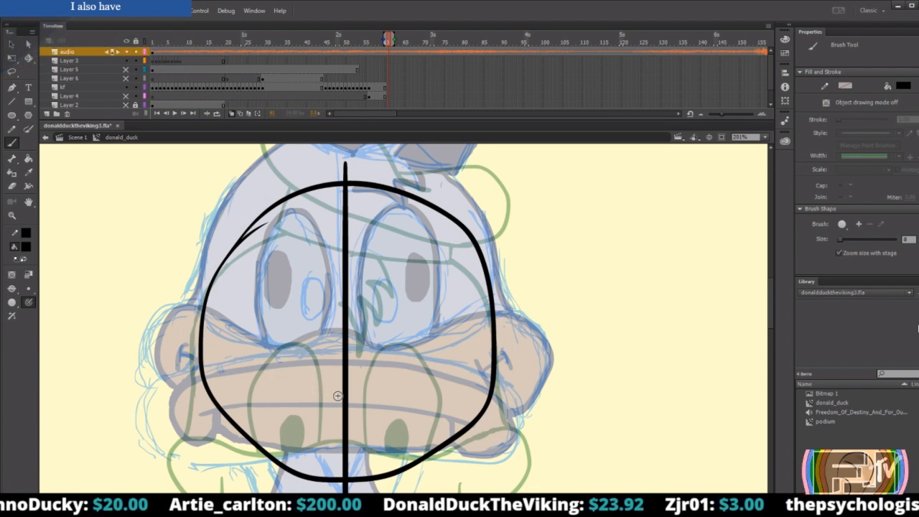
mouse_move(167, 368)
left_mouse_down()
mouse_move(477, 410)
mouse_move(567, 366)
left_mouse_up()
key("ctrl+z")
mouse_move(179, 393)
left_mouse_down()
mouse_move(297, 410)
mouse_move(511, 390)
mouse_move(577, 364)
left_mouse_up()
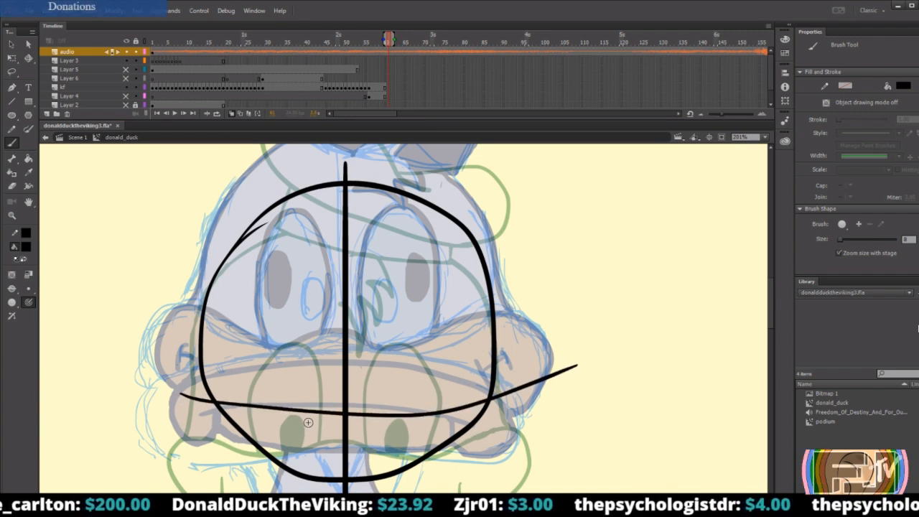
Draw the wavy bill line outward from the centre line along the guide, curling it into a rounded cheek on each side.
left_click_drag(307, 421, 396, 423)
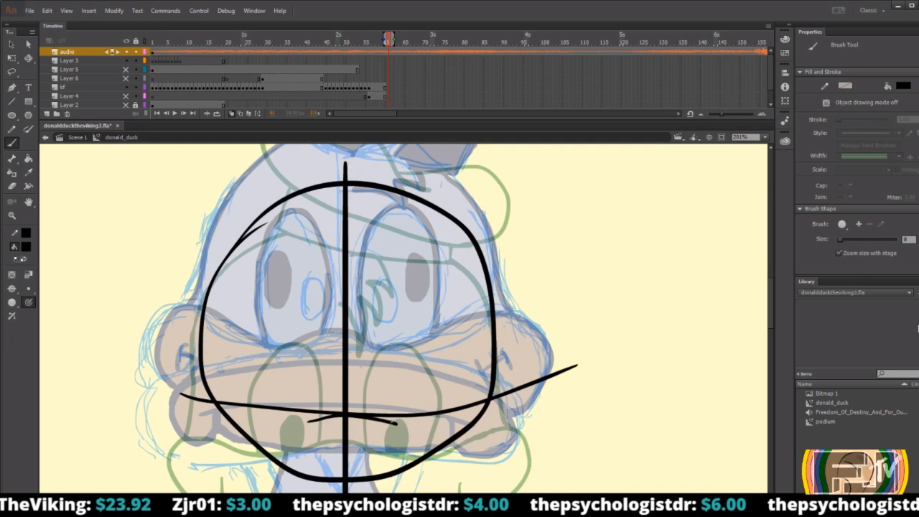
mouse_move(391, 421)
left_mouse_down()
mouse_move(445, 423)
mouse_move(524, 390)
mouse_move(552, 407)
mouse_move(528, 482)
left_mouse_up()
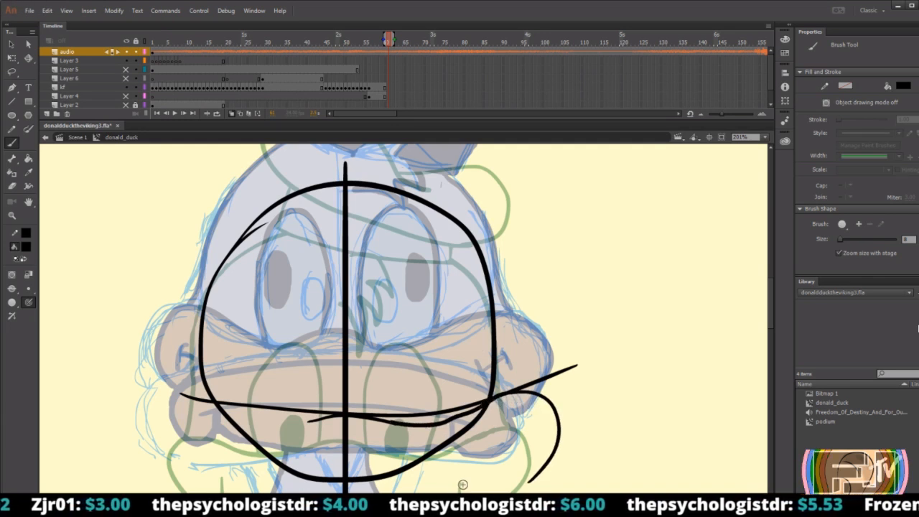
scroll(495, 447, "down", 3)
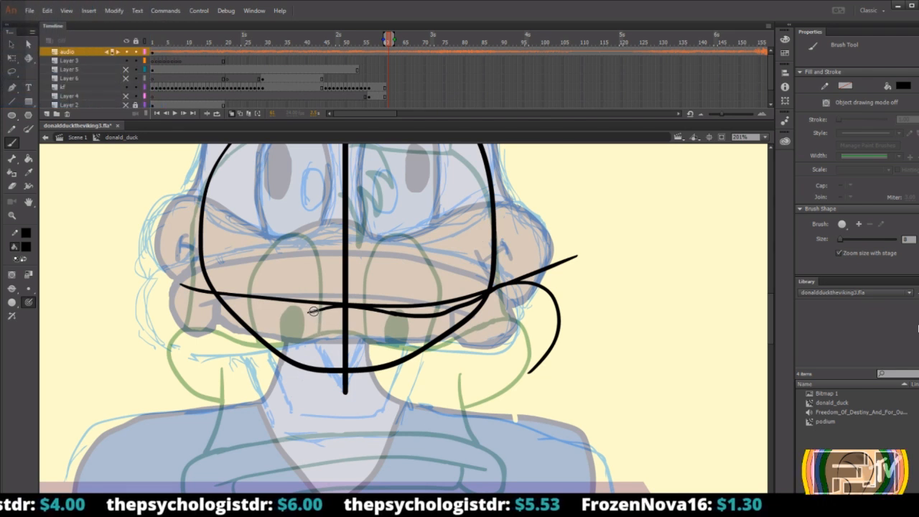
mouse_move(312, 313)
left_mouse_down()
mouse_move(245, 313)
mouse_move(168, 293)
mouse_move(188, 347)
mouse_move(208, 351)
left_mouse_up()
key("ctrl+z")
key("ctrl+z")
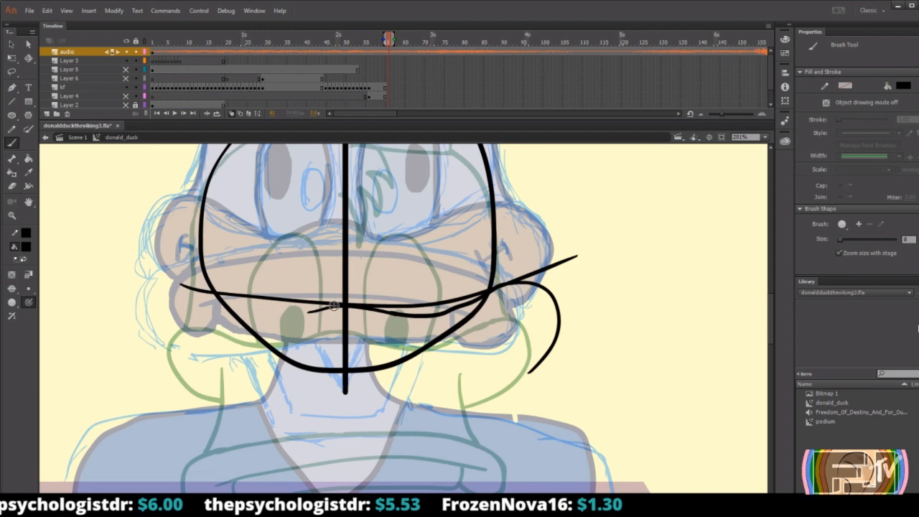
mouse_move(302, 314)
left_mouse_down()
mouse_move(169, 292)
mouse_move(179, 359)
mouse_move(226, 363)
left_mouse_up()
key("ctrl+z")
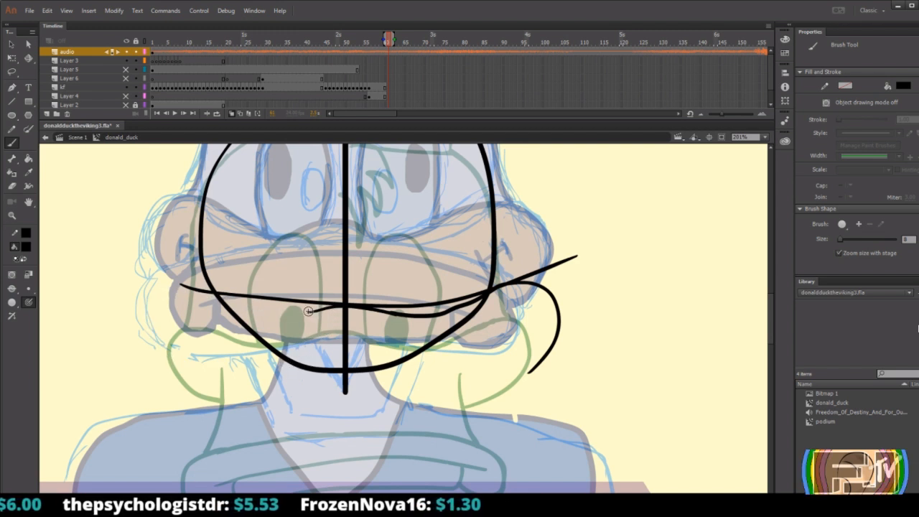
mouse_move(302, 313)
left_mouse_down()
mouse_move(153, 307)
mouse_move(208, 359)
left_mouse_up()
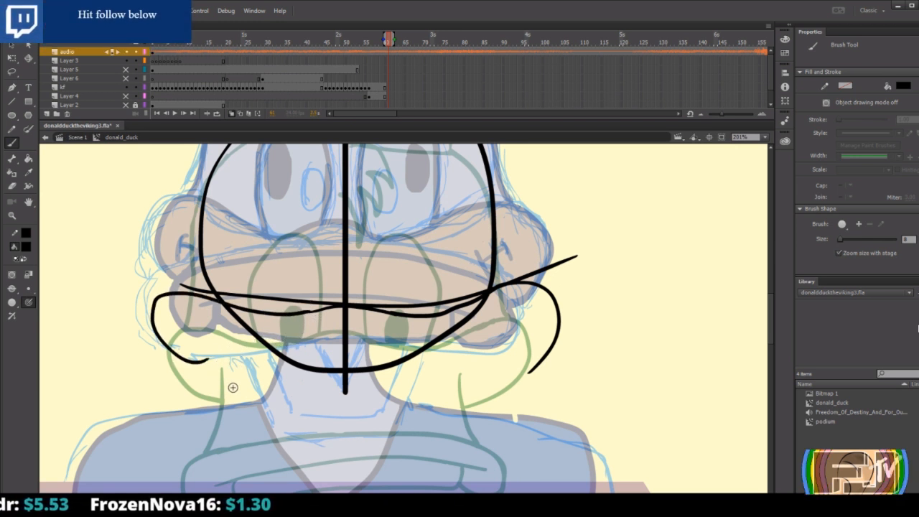
left_click_drag(226, 381, 210, 386)
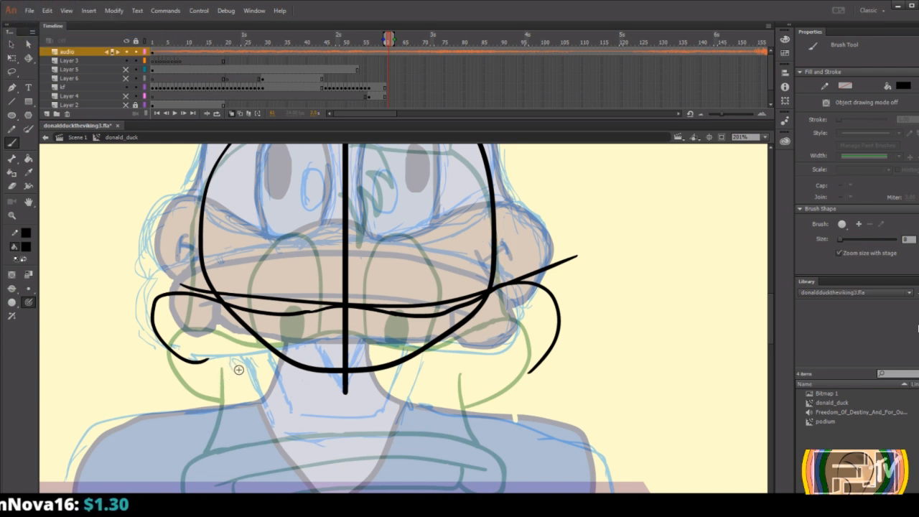
left_click_drag(232, 369, 204, 388)
left_click_drag(246, 420, 249, 418)
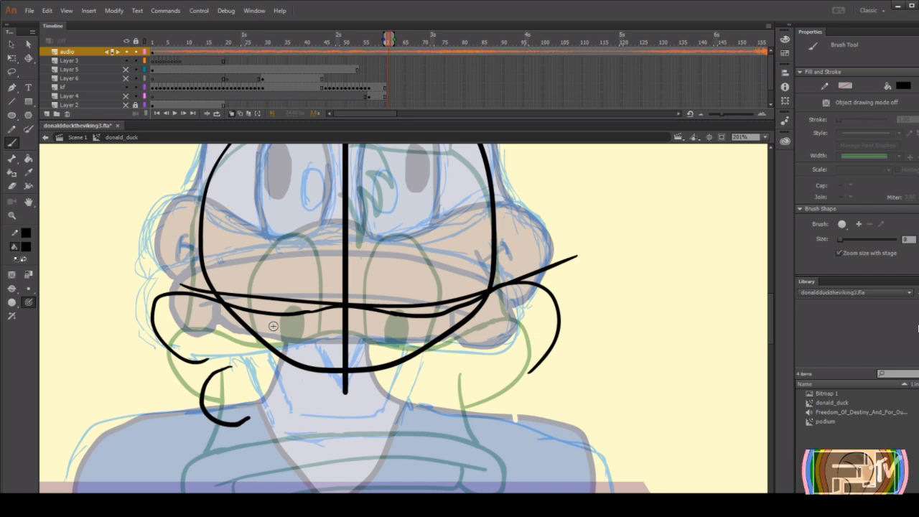
scroll(273, 326, "down", 3)
scroll(281, 335, "up", 3)
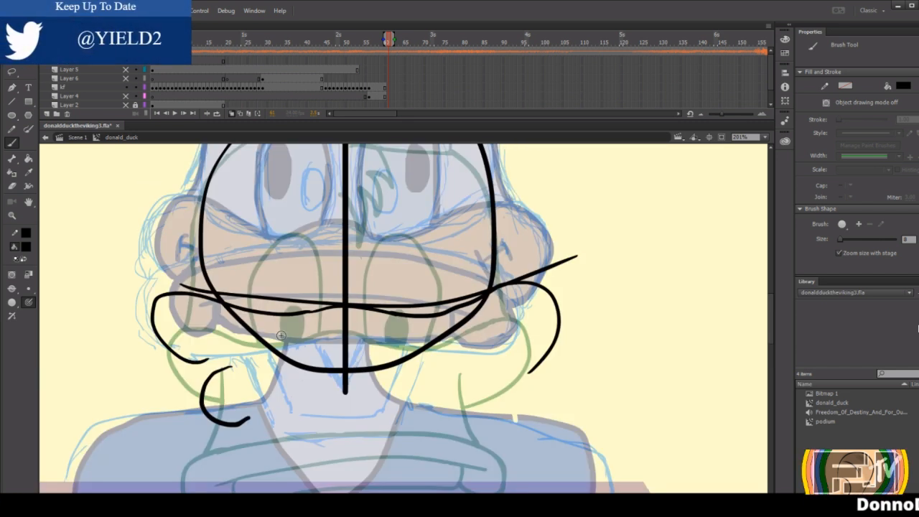
key("ctrl+z")
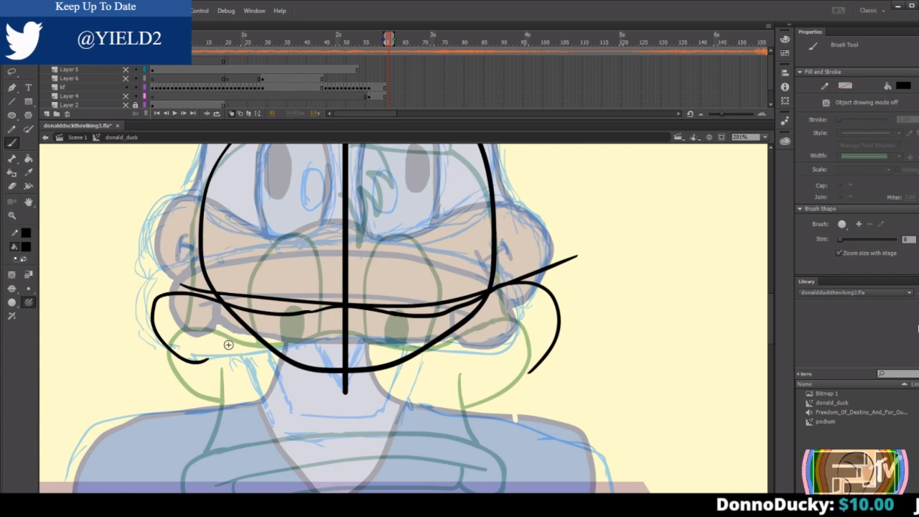
Cut the head outline and centre line just below the bill line with the Eraser, and delete the detached lower parts.
key("e")
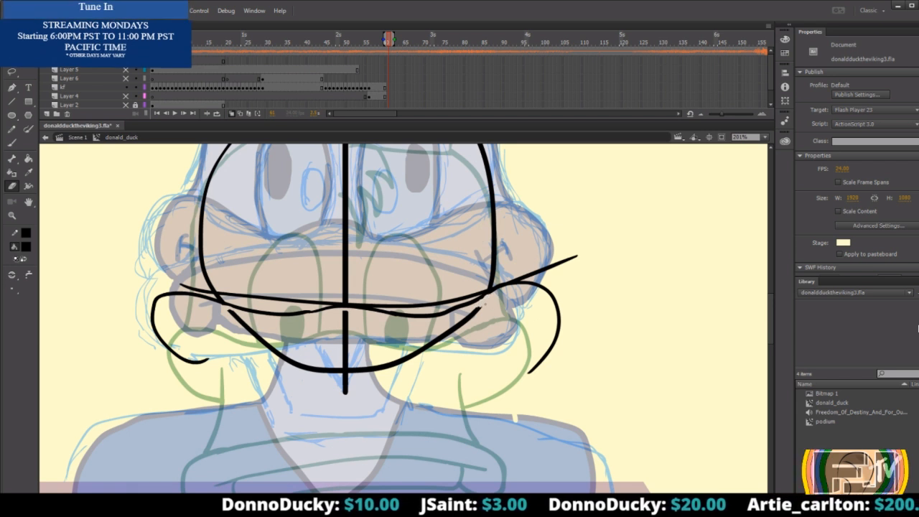
key("v")
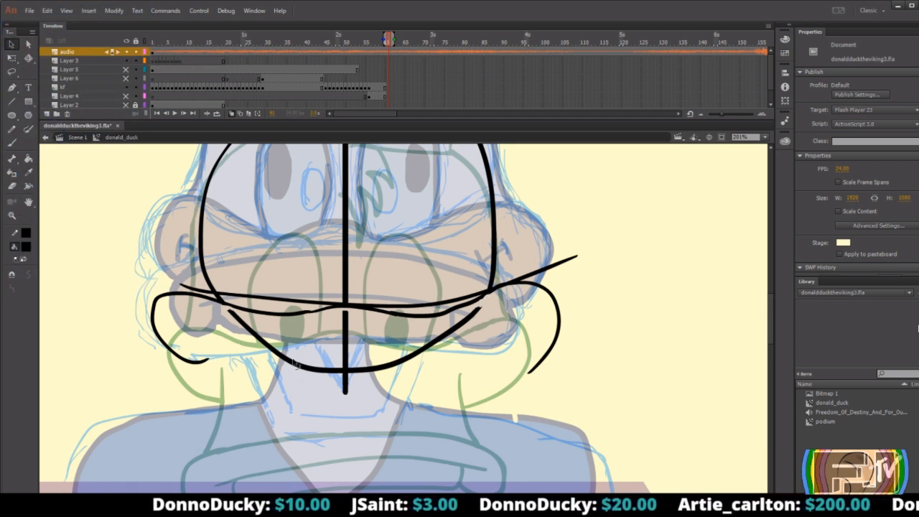
left_click(348, 351)
key("Delete")
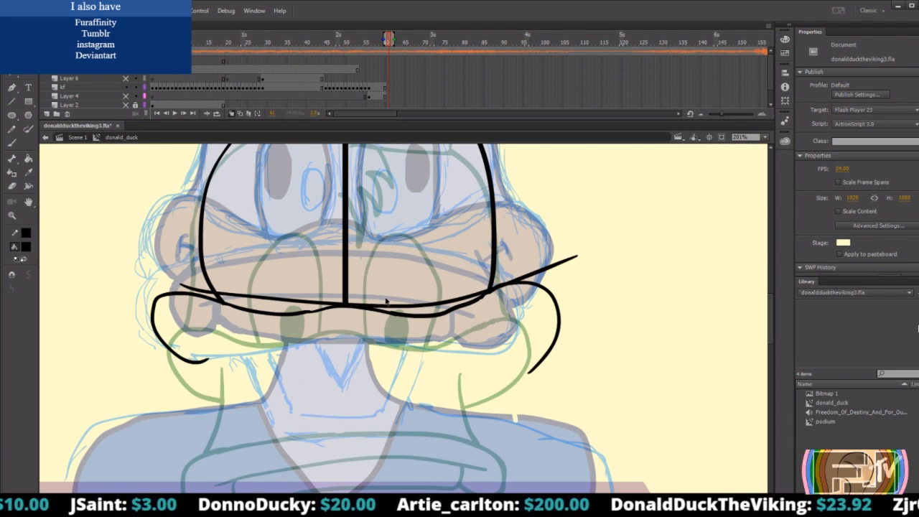
Erase the overlapping guide and centre line ends around the middle of the bill line.
key("e")
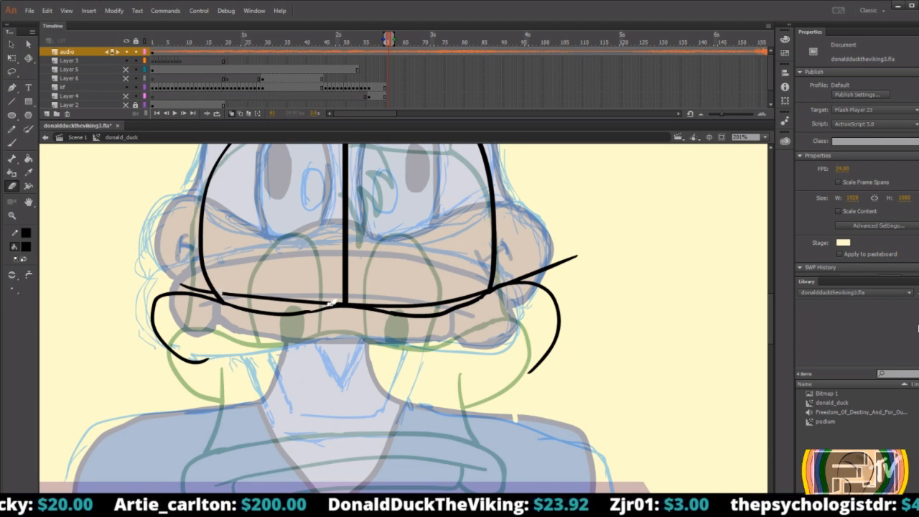
left_click_drag(332, 302, 345, 300)
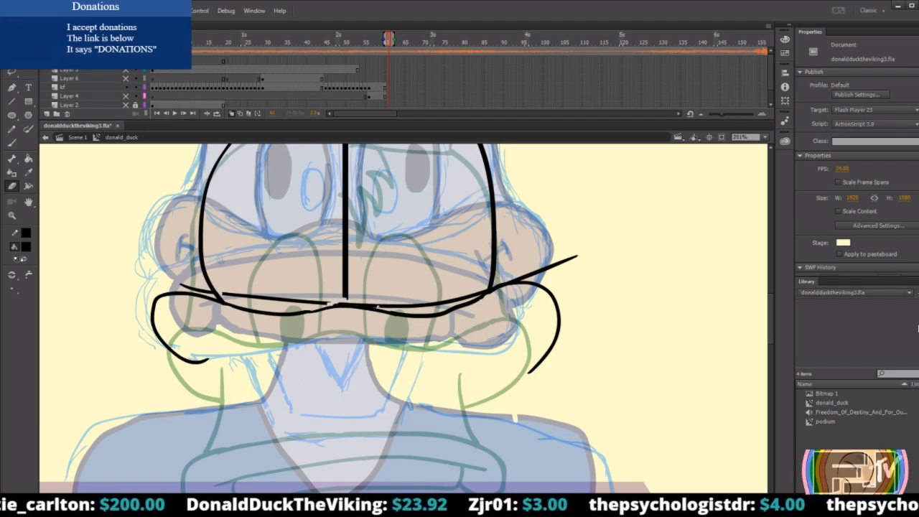
left_click_drag(346, 299, 330, 303)
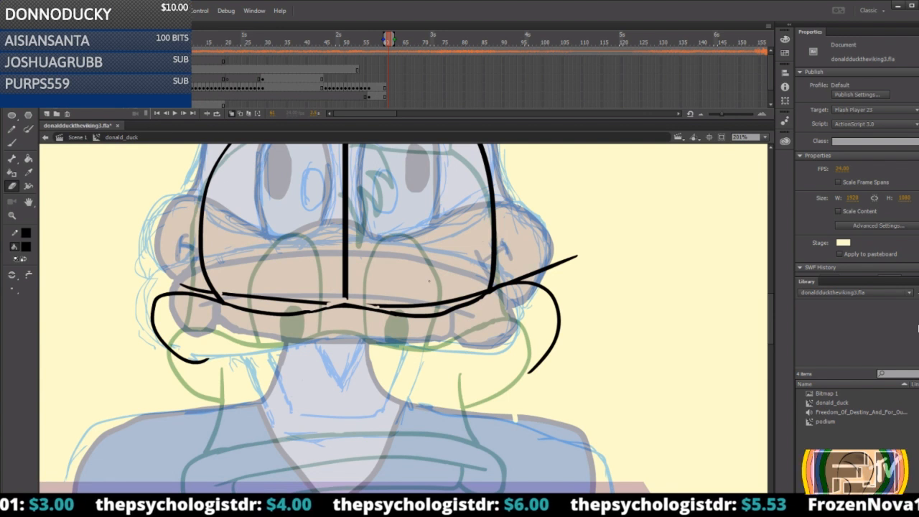
Draw a small arch over the middle of the bill line with the Brush tool, straddling the centre line.
key("b")
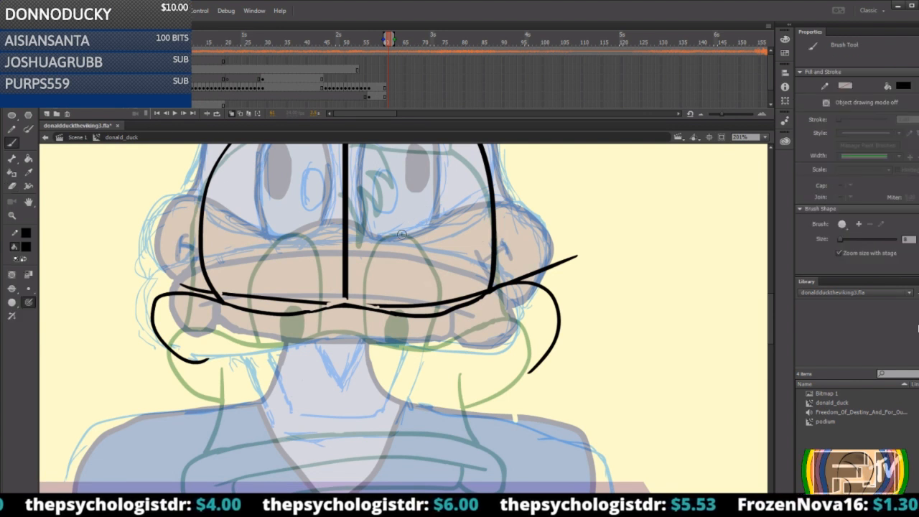
mouse_move(394, 303)
left_mouse_down()
mouse_move(378, 274)
mouse_move(340, 267)
mouse_move(294, 289)
left_mouse_up()
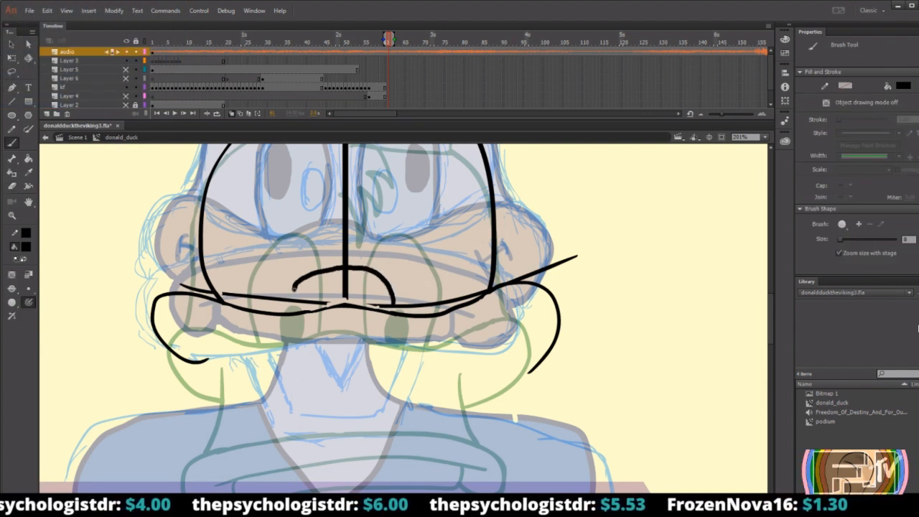
key("v")
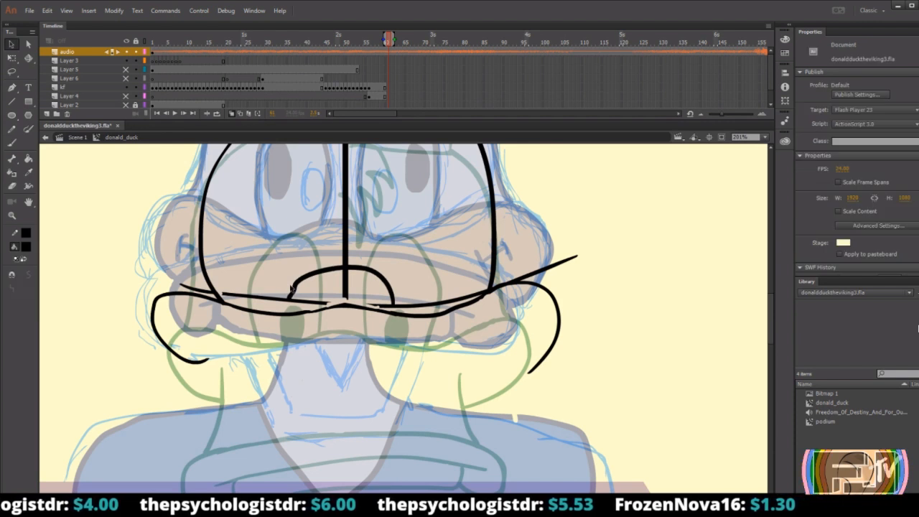
left_click(344, 241)
scroll(393, 247, "up", 3)
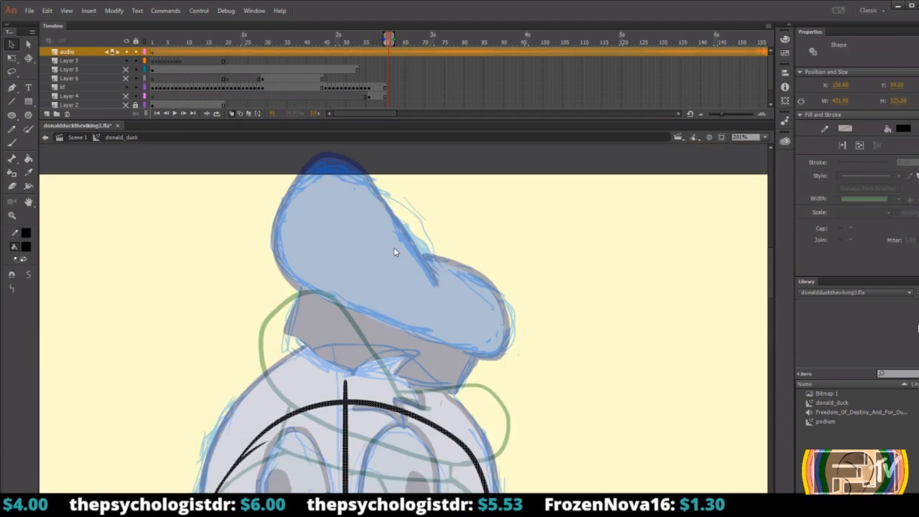
left_click(378, 439)
Erase the stray stroke end at the head outline's upper left and the centre line tip above the outline.
scroll(379, 431, "down", 3)
key("e")
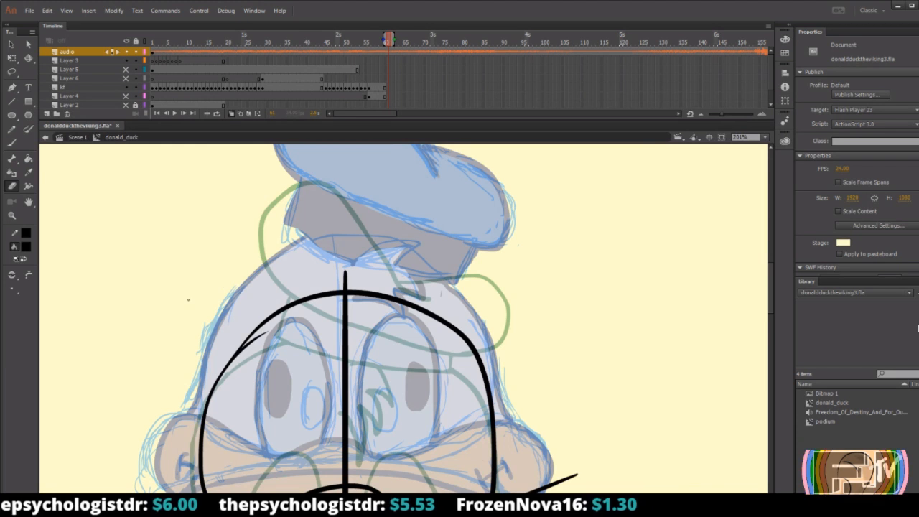
left_click_drag(280, 328, 253, 343)
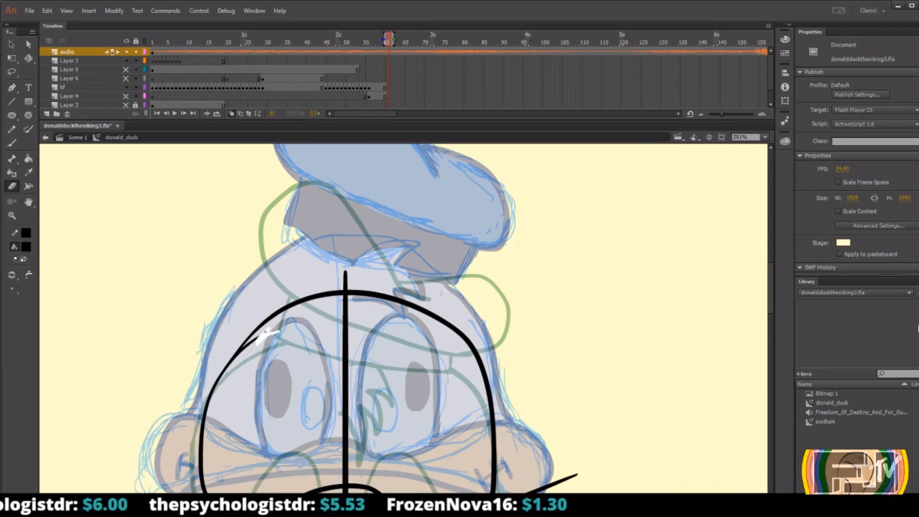
left_click_drag(246, 349, 233, 361)
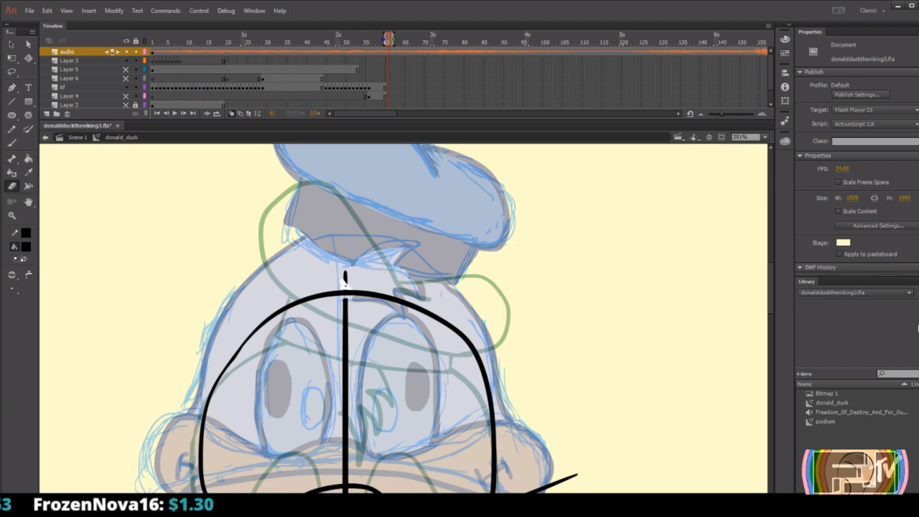
left_click_drag(345, 277, 347, 273)
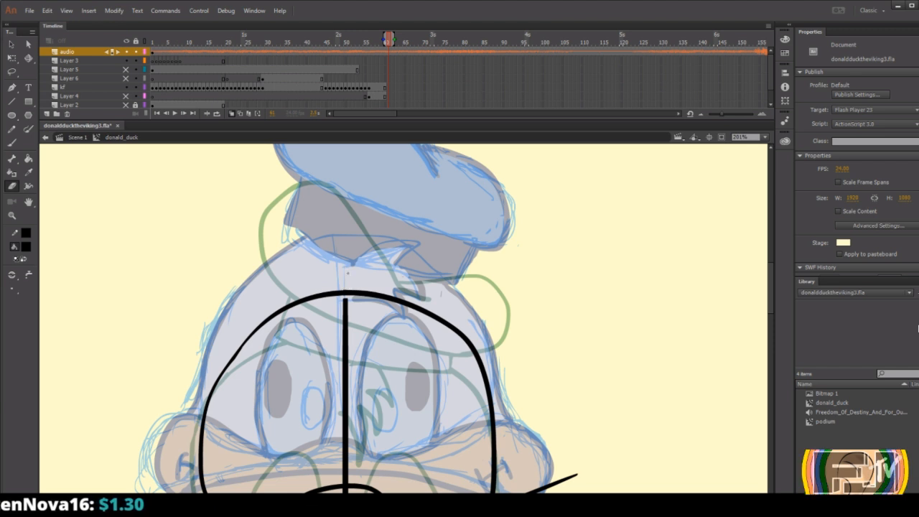
Separate the lower guide line from the head outline with the Eraser, and delete it together with the centre line and arch.
scroll(349, 258, "down", 5)
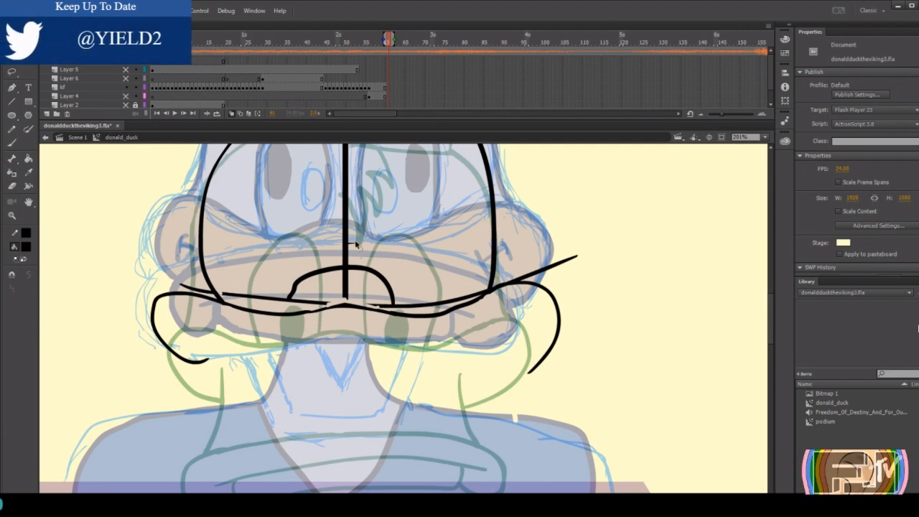
key("ctrl+a")
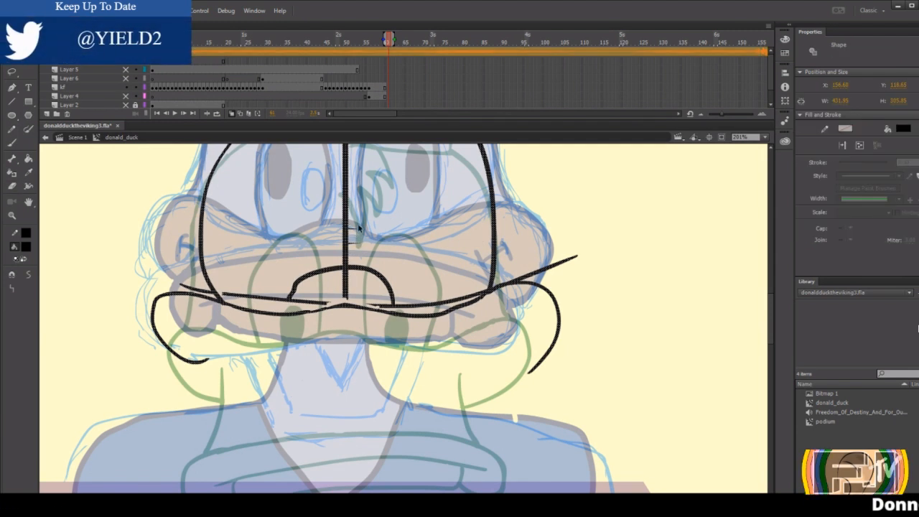
left_click(399, 206)
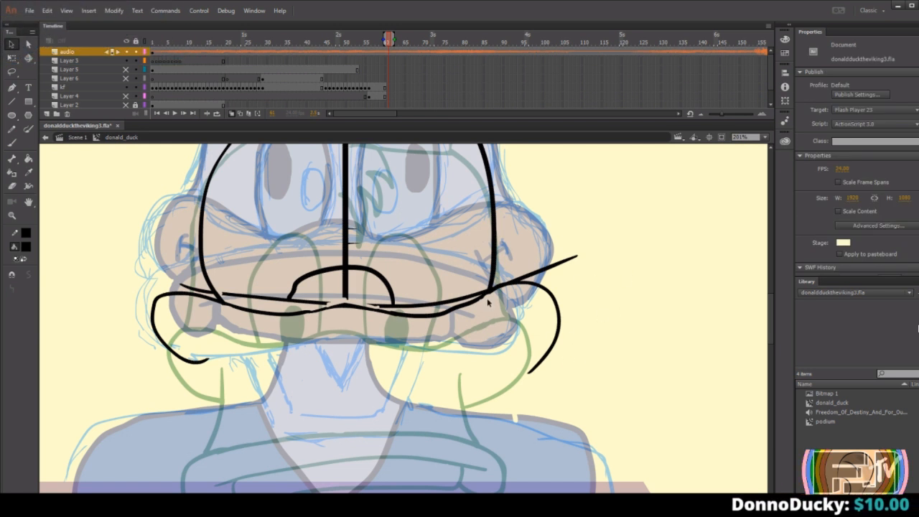
key("e")
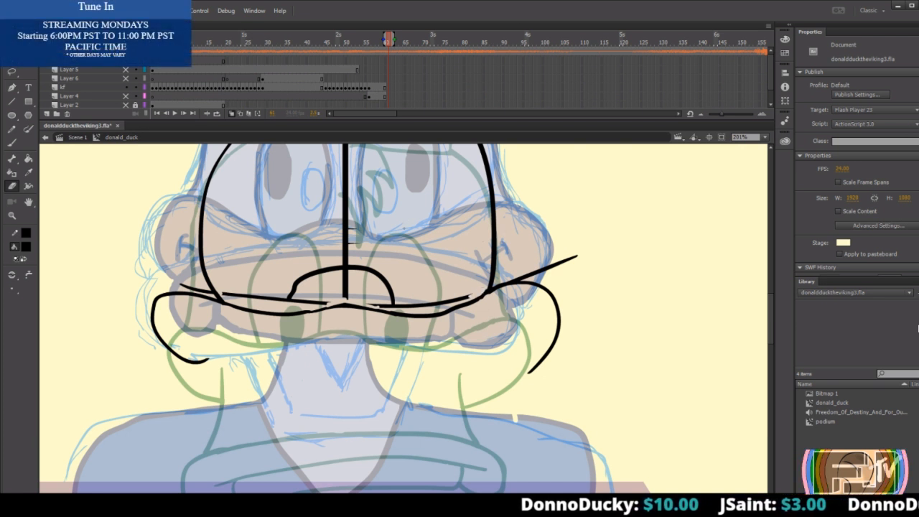
key("v")
double_click(349, 215)
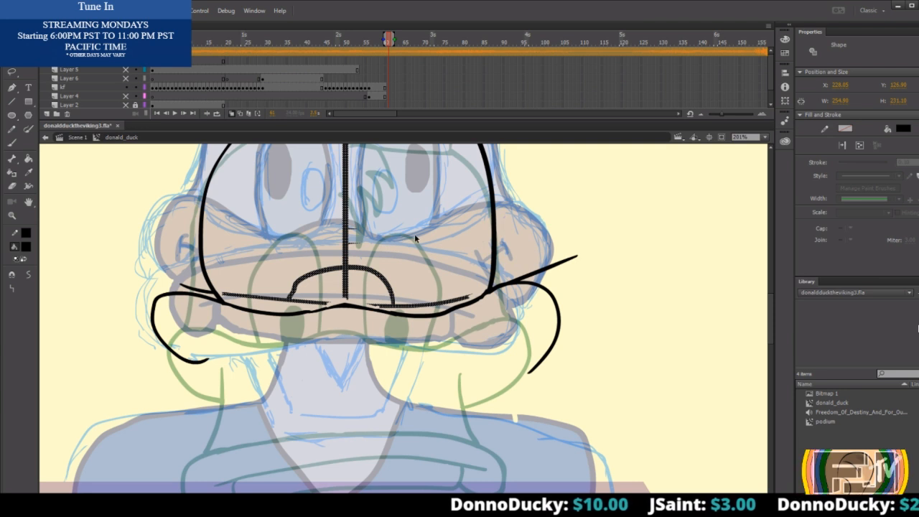
key("Delete")
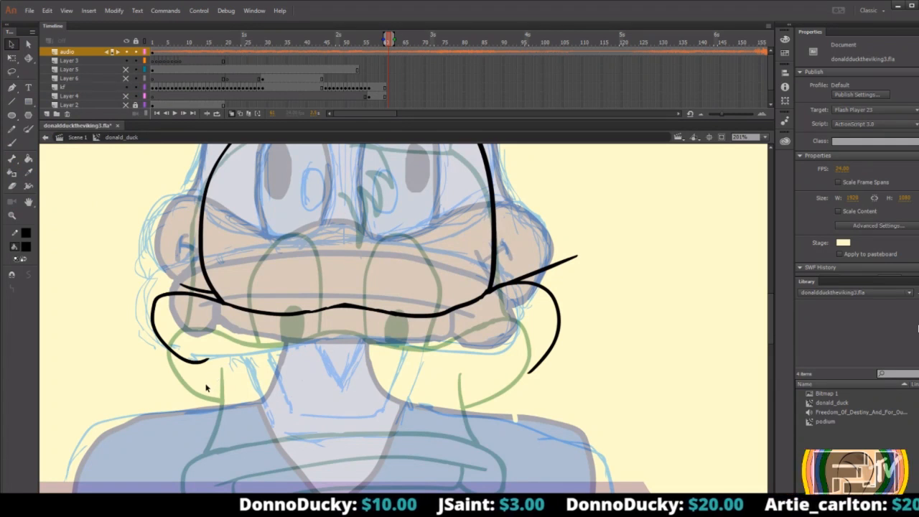
Brush a long shallow arc across the neck for the lower bill and curl its left end down into a rounded tip.
key("b")
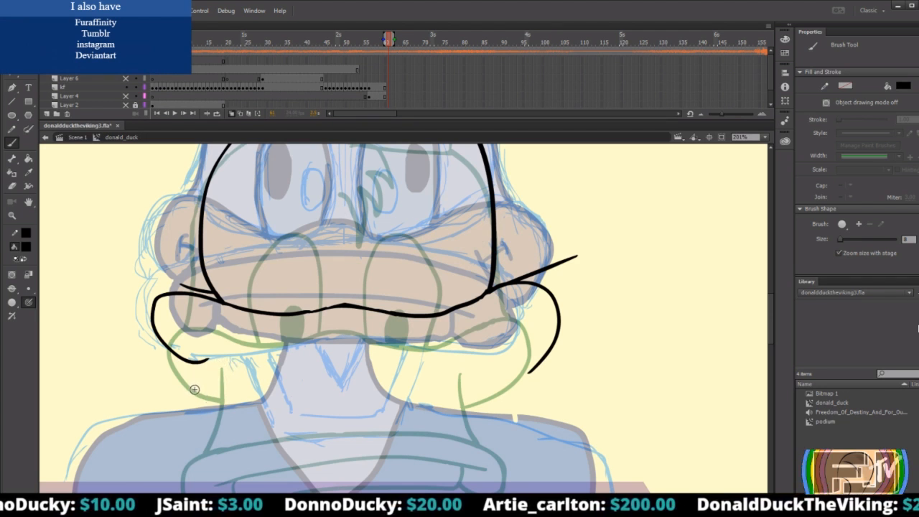
mouse_move(208, 385)
left_mouse_down()
mouse_move(365, 370)
mouse_move(484, 382)
mouse_move(525, 403)
left_mouse_up()
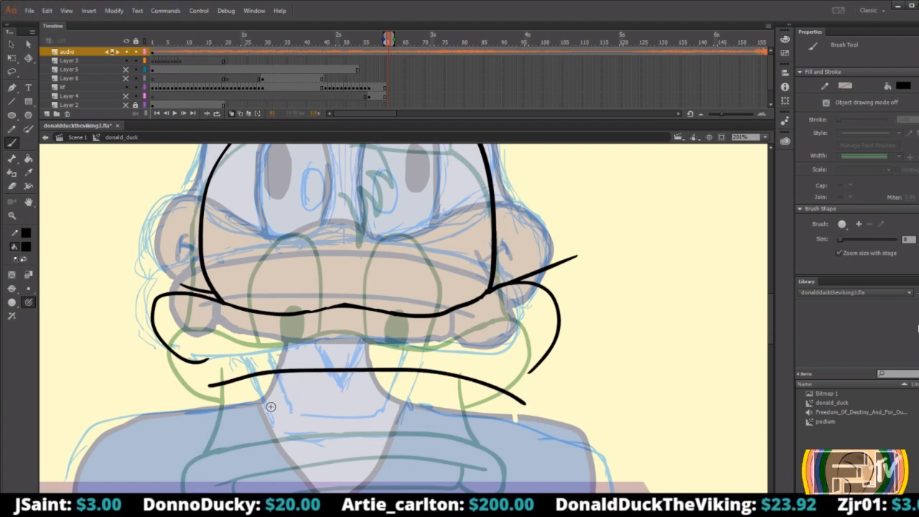
key("ctrl+z")
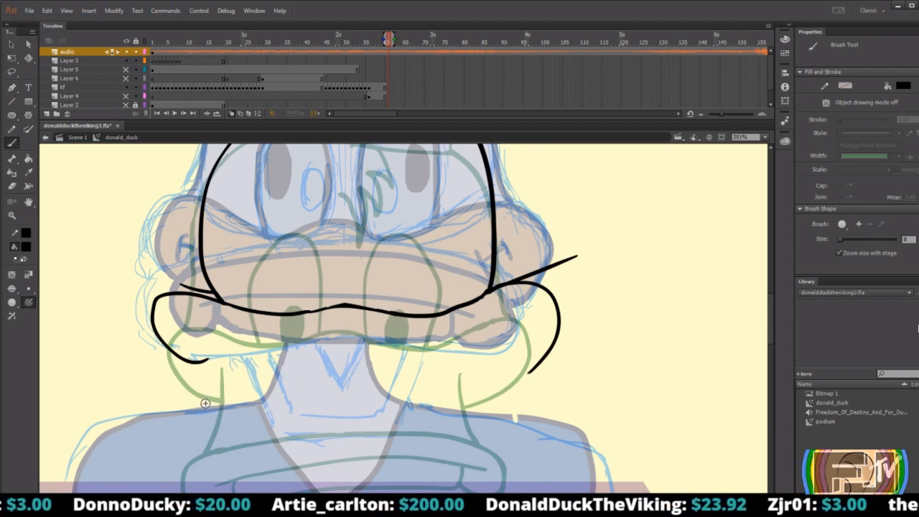
mouse_move(206, 400)
left_mouse_down()
mouse_move(254, 389)
mouse_move(473, 387)
mouse_move(507, 400)
left_mouse_up()
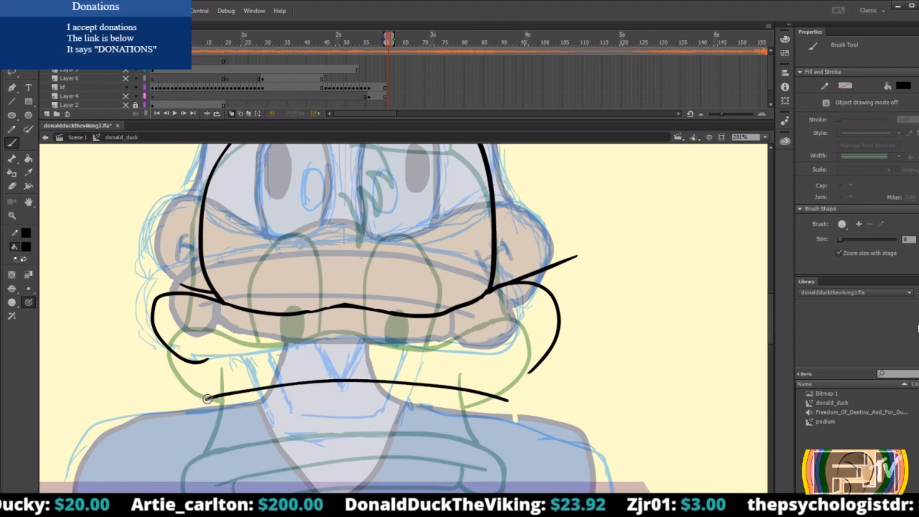
mouse_move(200, 405)
left_mouse_down()
mouse_move(195, 435)
mouse_move(219, 448)
mouse_move(236, 424)
mouse_move(473, 414)
left_mouse_up()
key("ctrl+z")
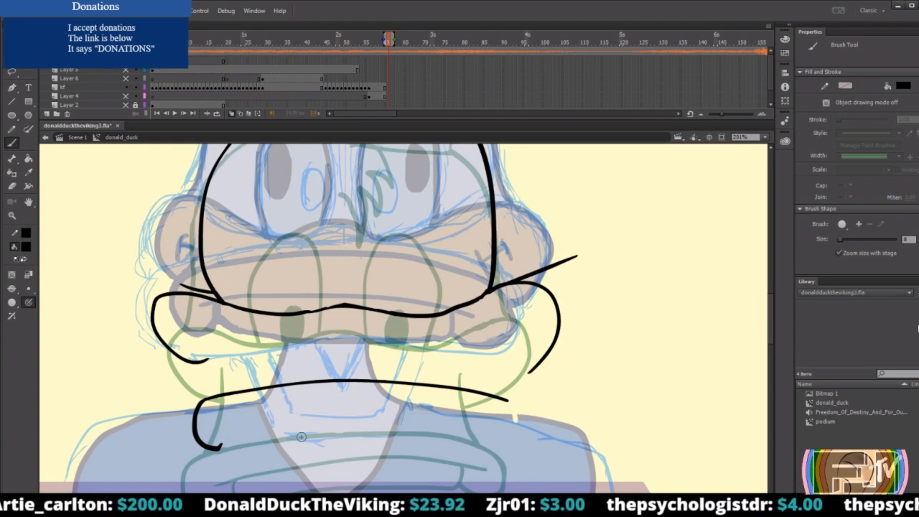
Draw an inner line beneath the lower bill's arc and join the rounded left tip up to it.
left_click_drag(224, 423, 467, 423)
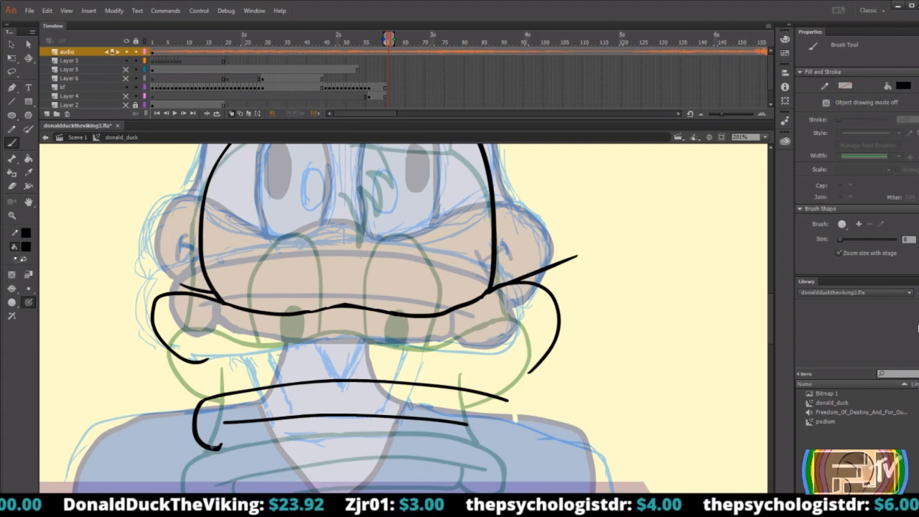
left_click_drag(228, 445, 244, 424)
key("ctrl+z")
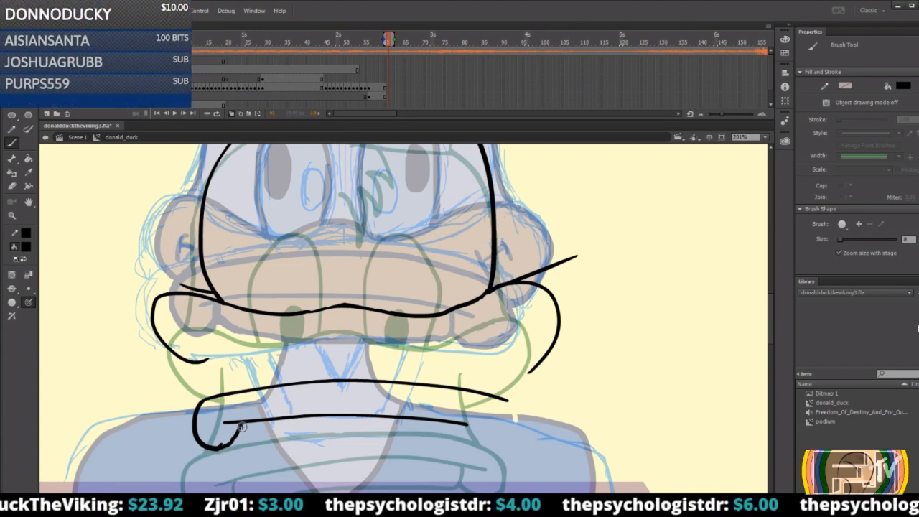
mouse_move(506, 399)
left_mouse_down()
mouse_move(513, 425)
mouse_move(496, 439)
left_mouse_up()
key("ctrl+z")
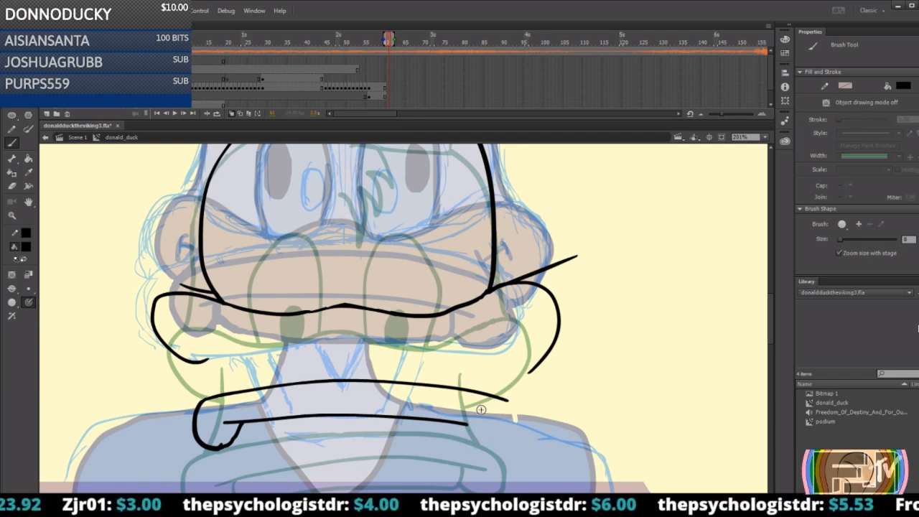
mouse_move(507, 399)
left_mouse_down()
mouse_move(465, 439)
mouse_move(444, 423)
left_mouse_up()
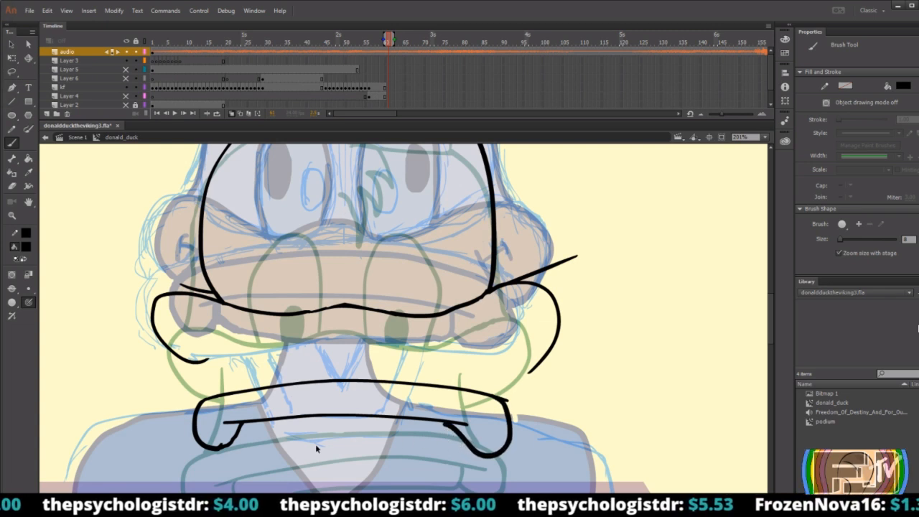
key("z")
key("ctrl+z")
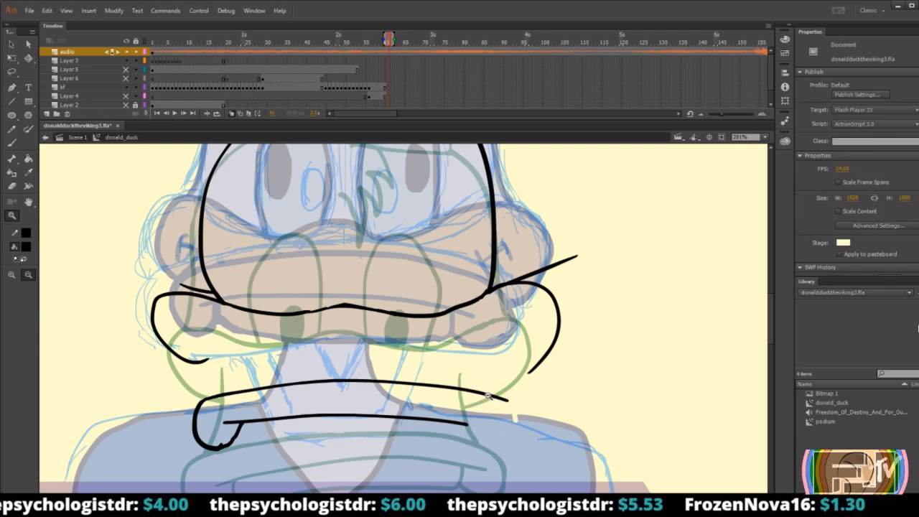
Draw the lower bill's rounded right tip curling up to the inner line, and erase the arc's overhanging end.
key("b")
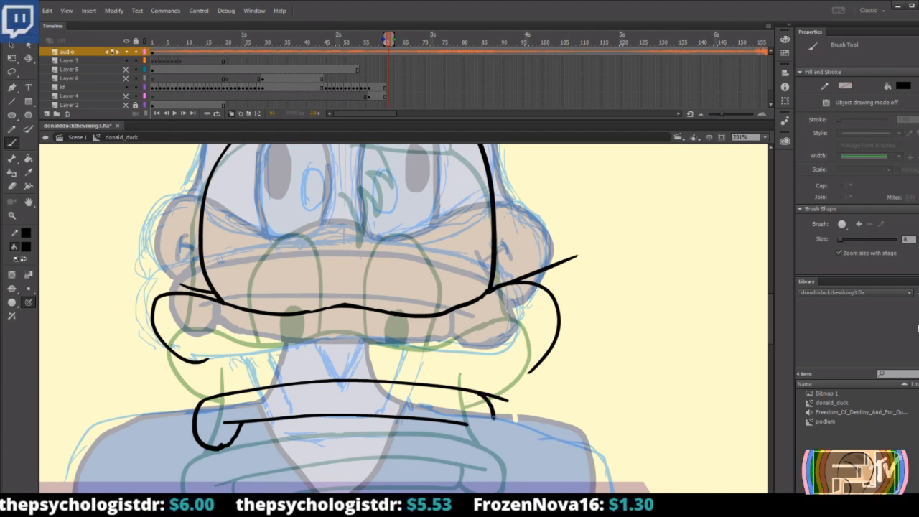
mouse_move(491, 397)
left_mouse_down()
mouse_move(482, 446)
mouse_move(461, 443)
mouse_move(439, 422)
left_mouse_up()
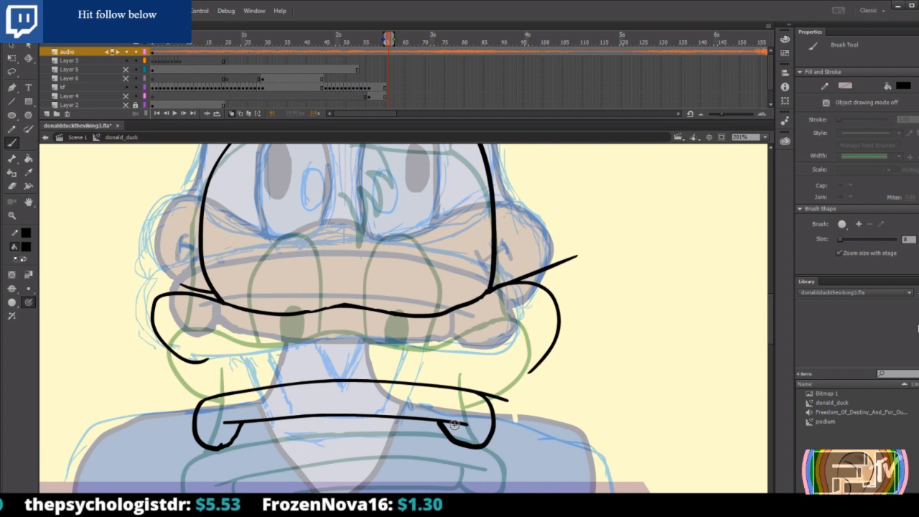
key("e")
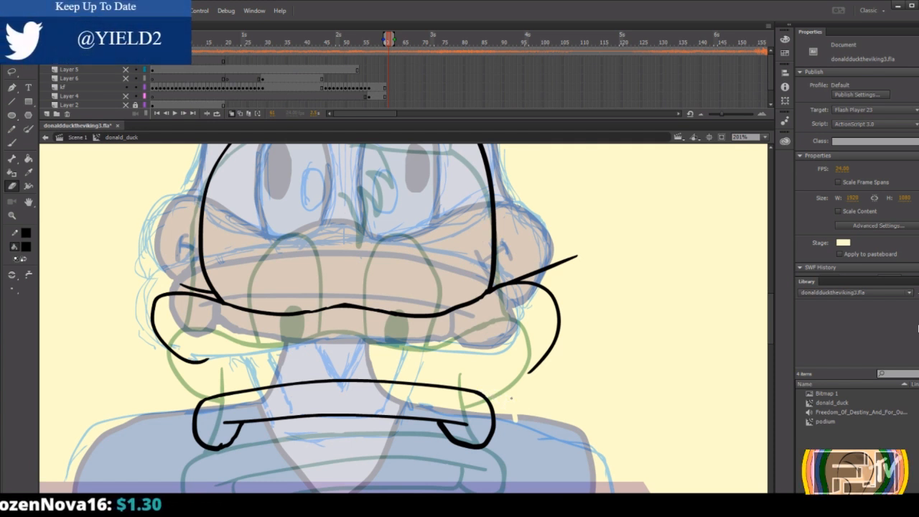
key("b")
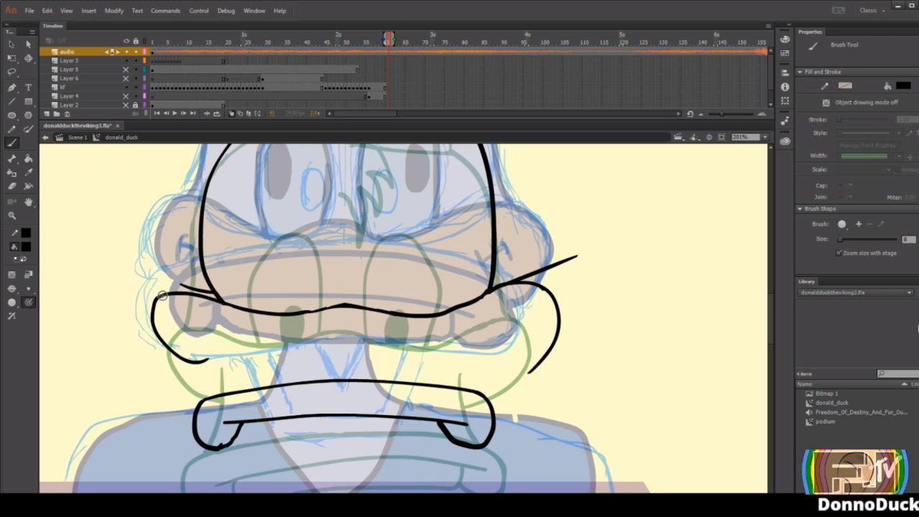
key("ctrl+z")
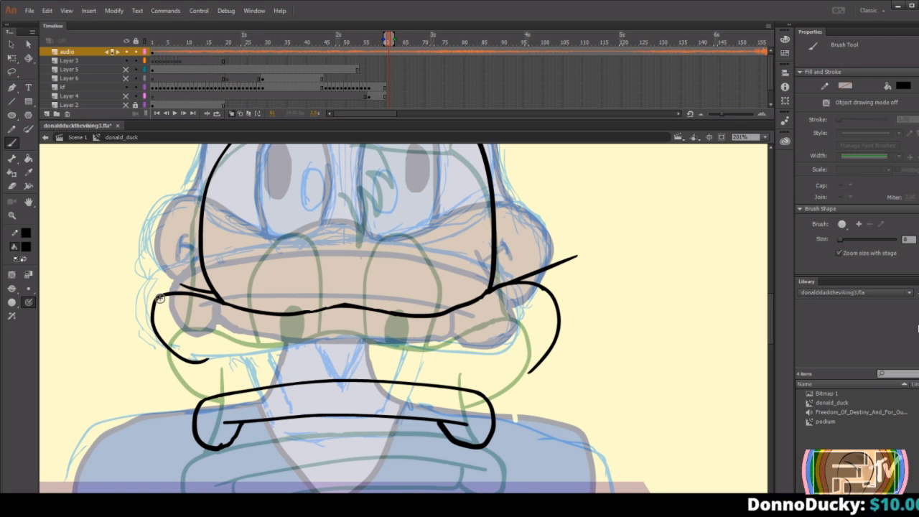
mouse_move(155, 298)
left_mouse_down()
mouse_move(151, 350)
mouse_move(229, 369)
left_mouse_up()
key("ctrl+z")
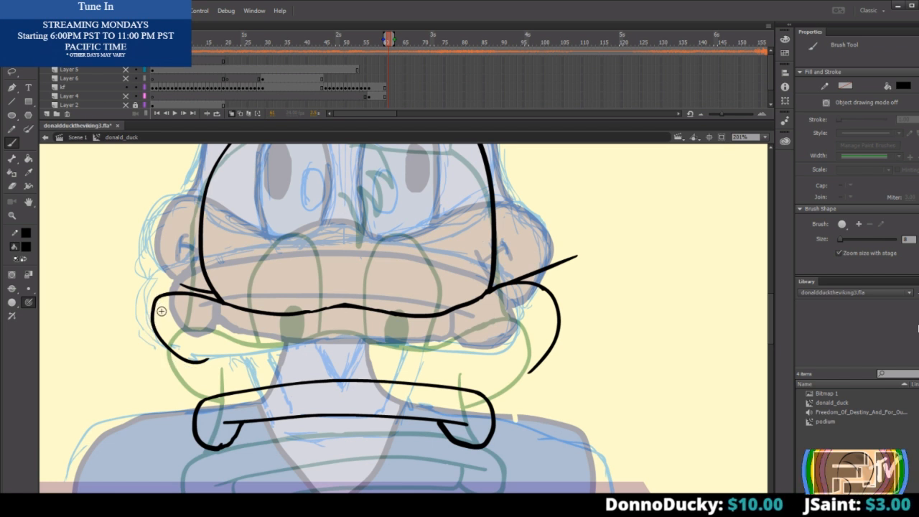
Erase the hanging curve at the upper bill's left corner and redraw it wider and longer with the Brush tool.
key("e")
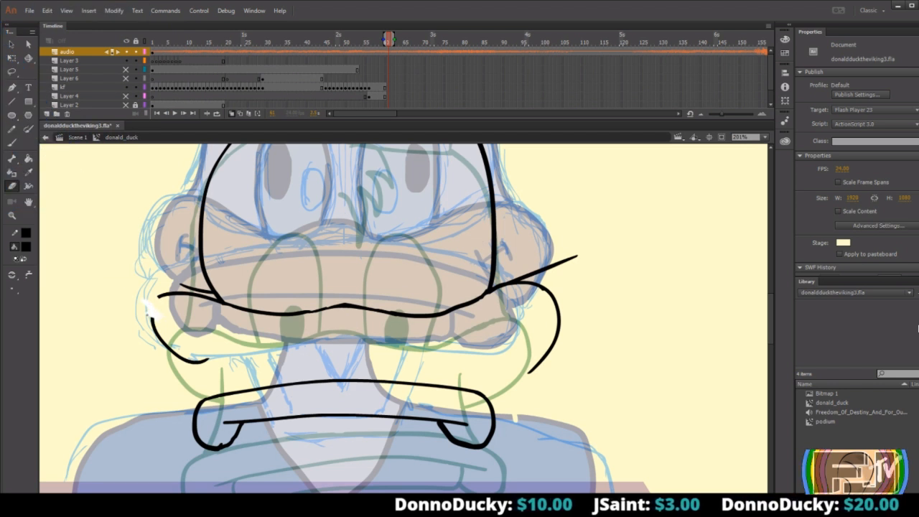
mouse_move(150, 321)
left_mouse_down()
mouse_move(170, 359)
mouse_move(178, 356)
mouse_move(174, 368)
mouse_move(206, 359)
left_mouse_up()
key("b")
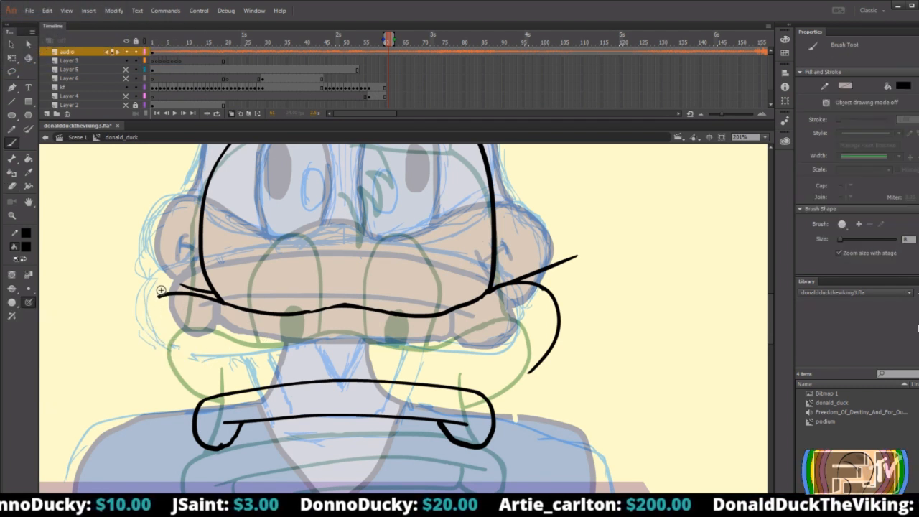
mouse_move(154, 296)
left_mouse_down()
mouse_move(152, 361)
mouse_move(175, 374)
left_mouse_up()
key("ctrl+z")
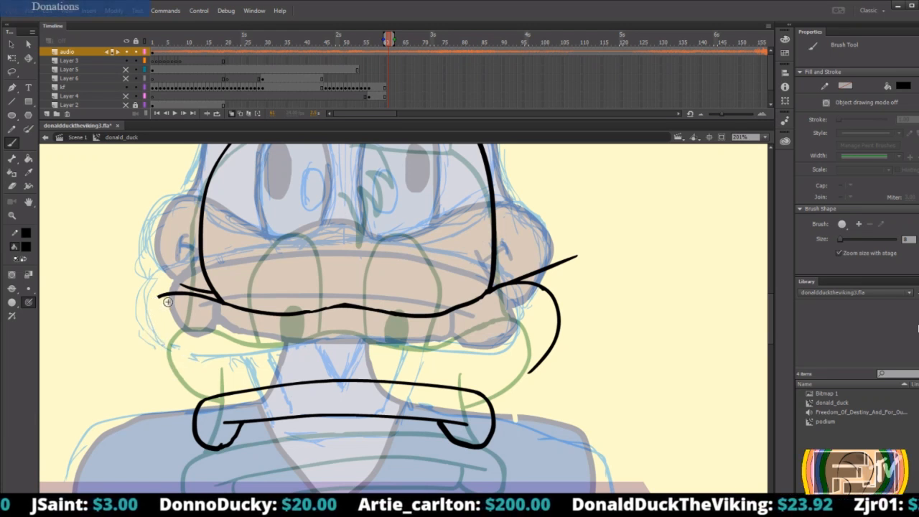
mouse_move(152, 302)
left_mouse_down()
mouse_move(156, 371)
mouse_move(180, 388)
left_mouse_up()
key("ctrl+z")
mouse_move(160, 295)
left_mouse_down()
mouse_move(148, 349)
mouse_move(188, 378)
left_mouse_up()
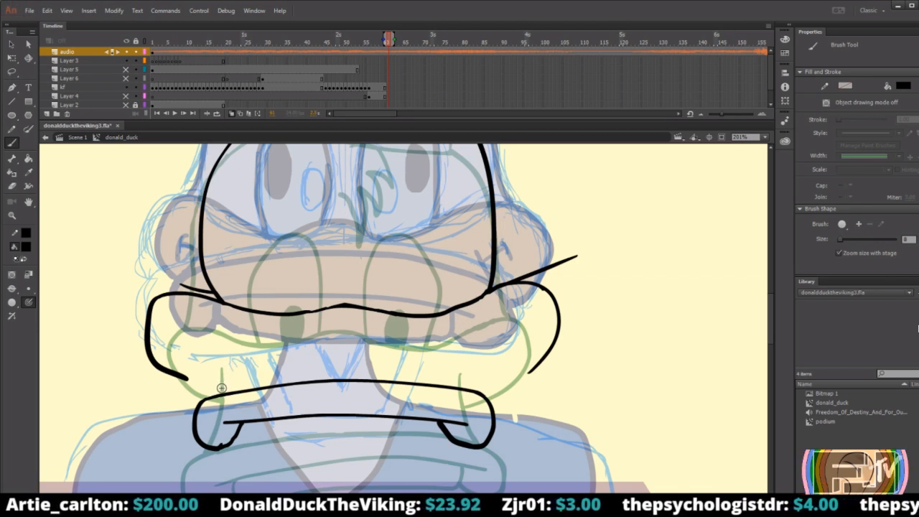
Draw a short outward-bowed curve running down onto the left end of the lower bill's top edge.
mouse_move(218, 393)
left_mouse_down()
mouse_move(224, 353)
mouse_move(229, 372)
mouse_move(210, 396)
left_mouse_up()
key("ctrl+z")
key("ctrl+z")
mouse_move(225, 355)
left_mouse_down()
mouse_move(231, 388)
mouse_move(221, 399)
left_mouse_up()
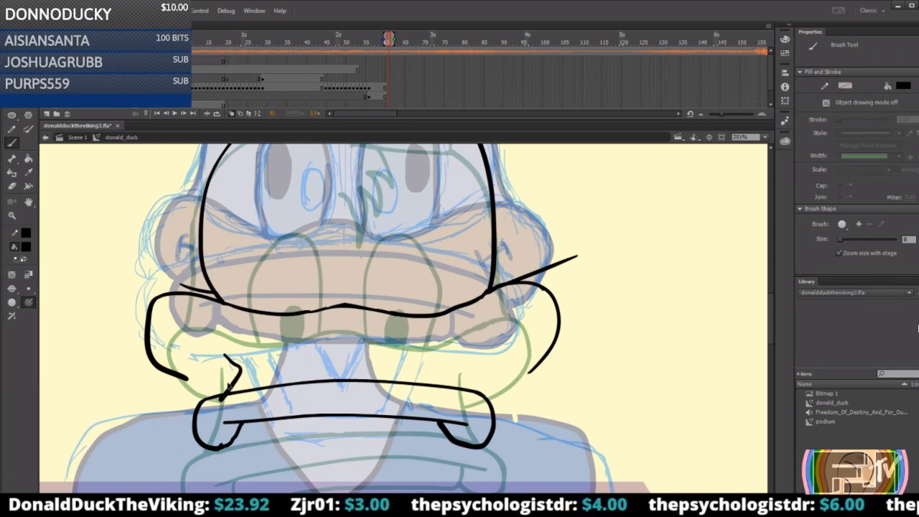
key("ctrl+z")
mouse_move(223, 351)
left_mouse_down()
mouse_move(235, 369)
mouse_move(218, 394)
left_mouse_up()
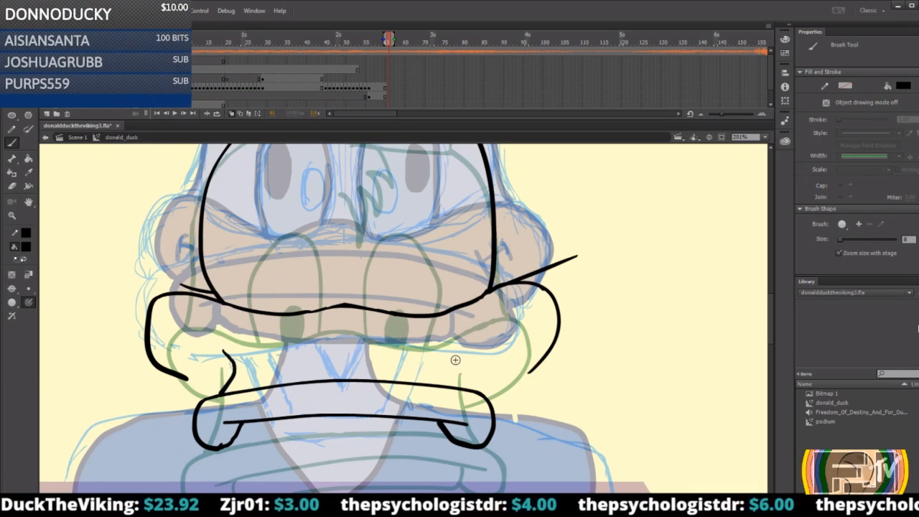
Draw the matching curve down to the lower bill's right end with a short flared stroke at its top, and clean it up with the Eraser.
mouse_move(485, 347)
left_mouse_down()
mouse_move(458, 373)
mouse_move(463, 387)
mouse_move(478, 357)
mouse_move(463, 384)
mouse_move(471, 392)
left_mouse_up()
key("ctrl+z")
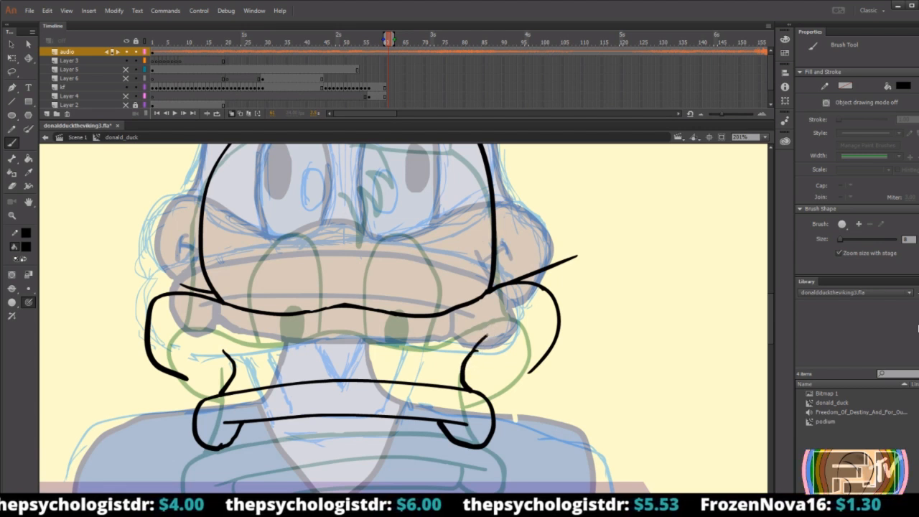
left_click_drag(478, 343, 506, 335)
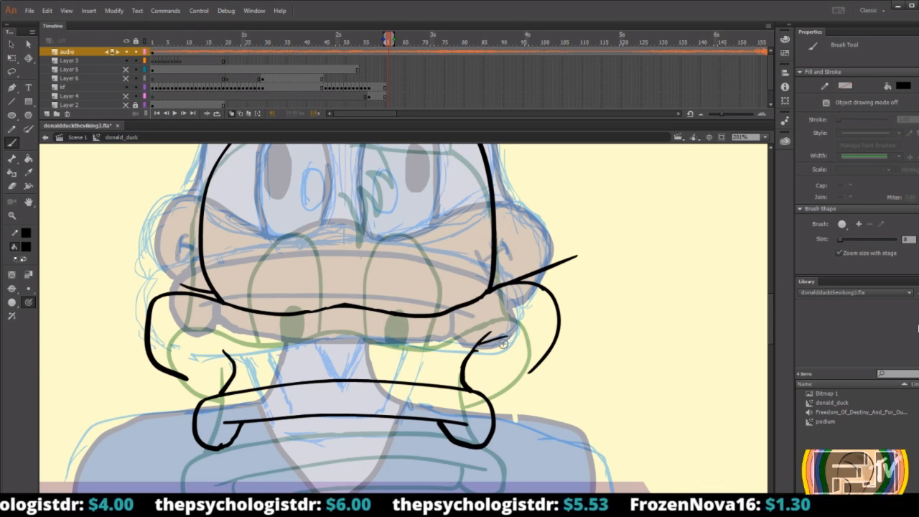
key("e")
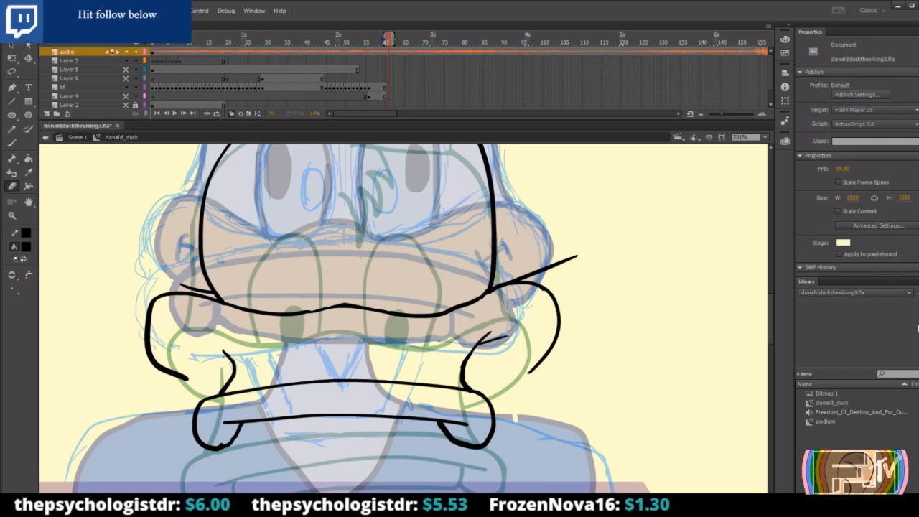
Extend the left connecting curve higher, erase the old stub beside it, and brush a short slanted stroke up from it toward the bill corner.
key("b")
left_click_drag(219, 324, 231, 389)
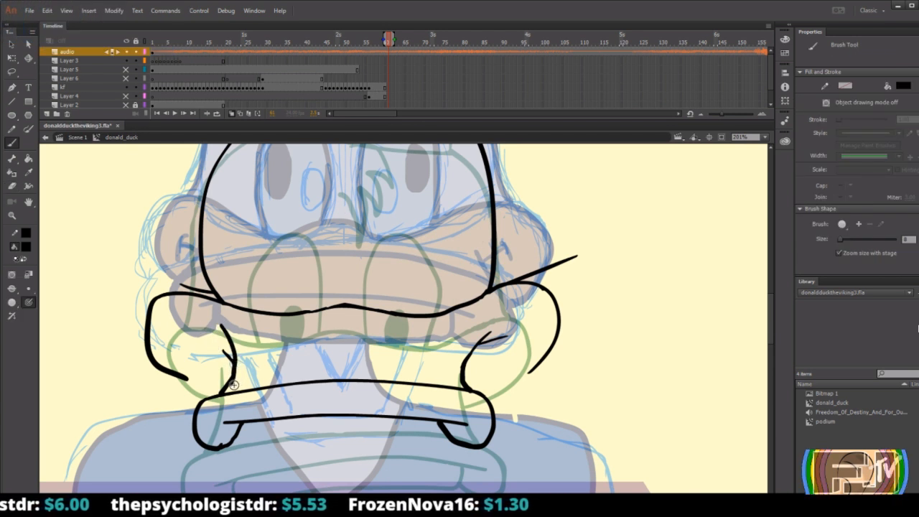
key("e")
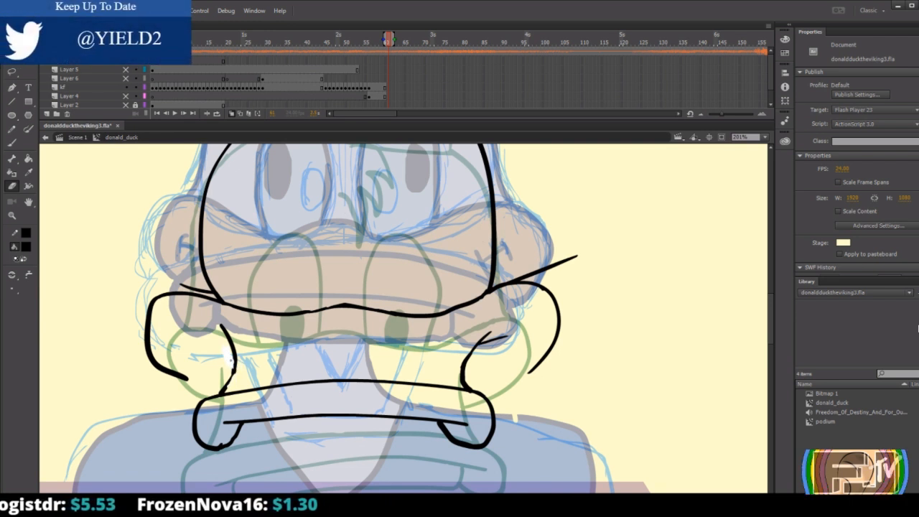
key("b")
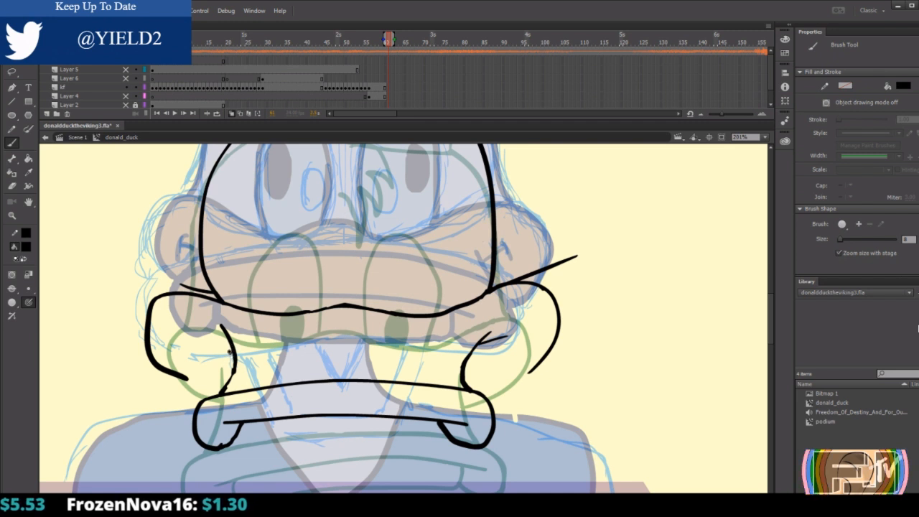
left_click_drag(229, 352, 195, 332)
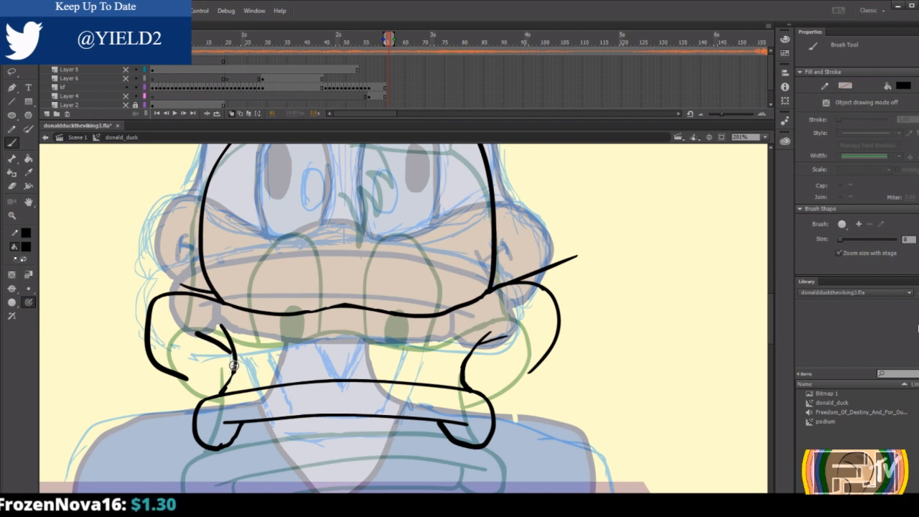
Brush the lower outlines of both upper bill corners, closing each one onto the matching end of the lower bill's top edge.
mouse_move(233, 365)
left_mouse_down()
mouse_move(222, 394)
mouse_move(224, 386)
mouse_move(182, 378)
mouse_move(211, 387)
left_mouse_up()
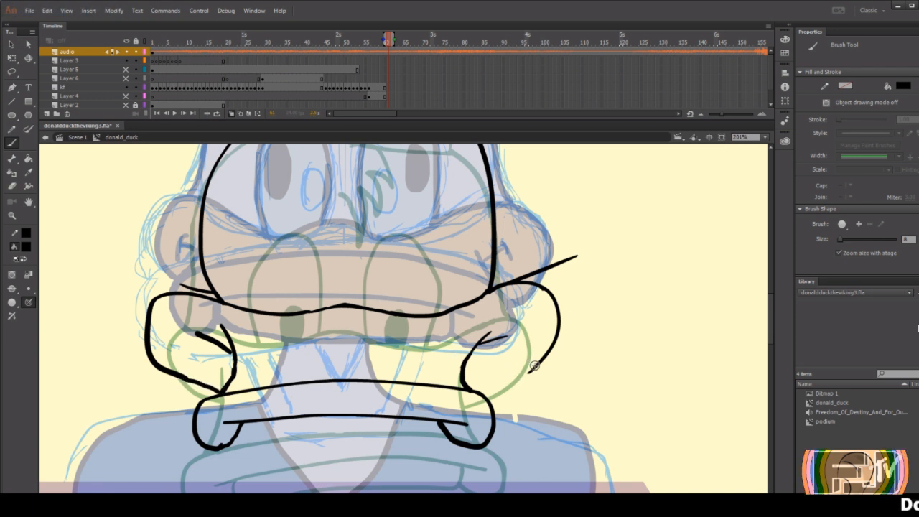
left_click_drag(533, 367, 478, 387)
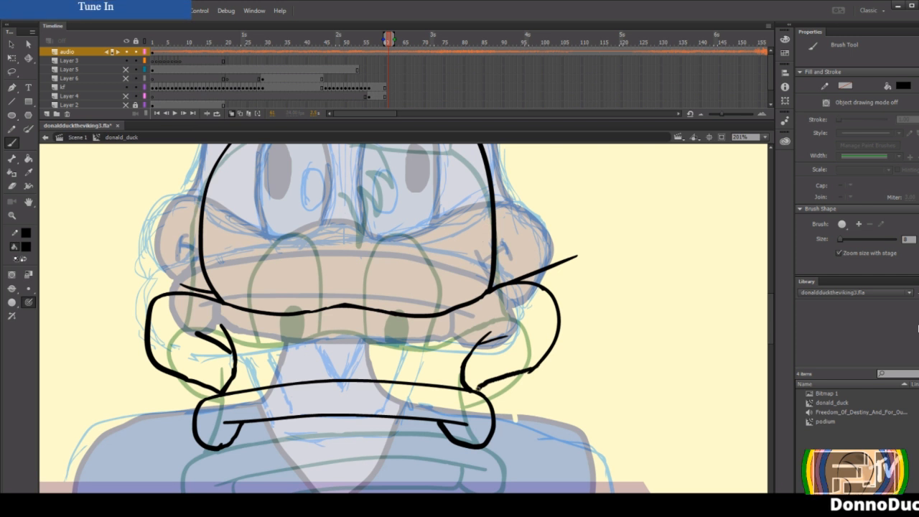
key("e")
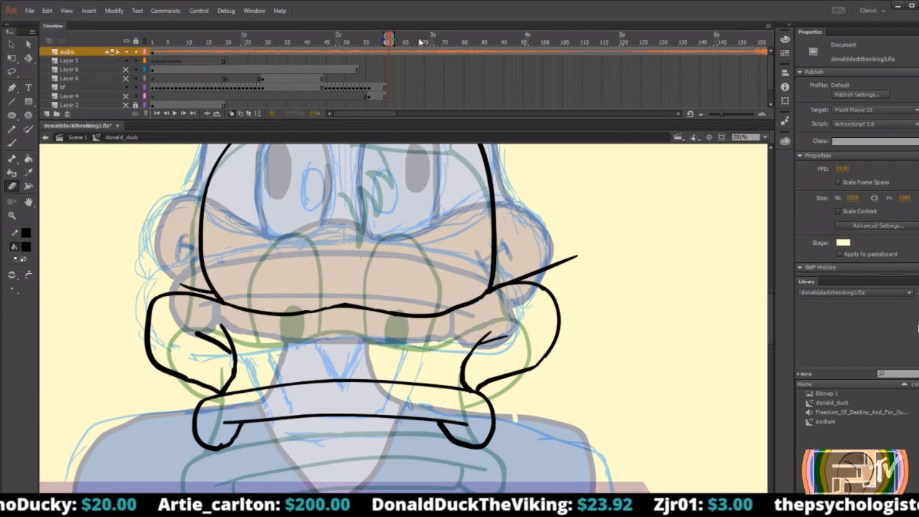
Turn off onion skinning and set the stage magnification to 100%.
left_click(231, 114)
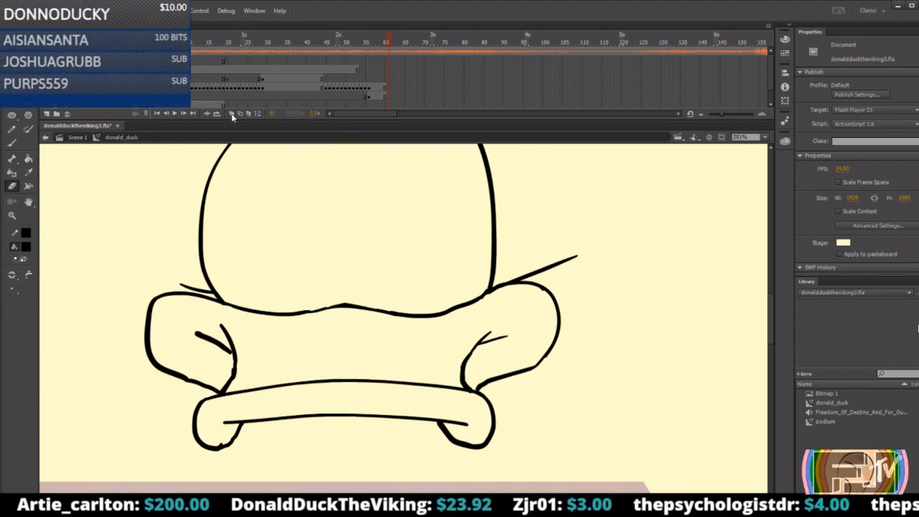
left_click(12, 216)
key("ctrl+1")
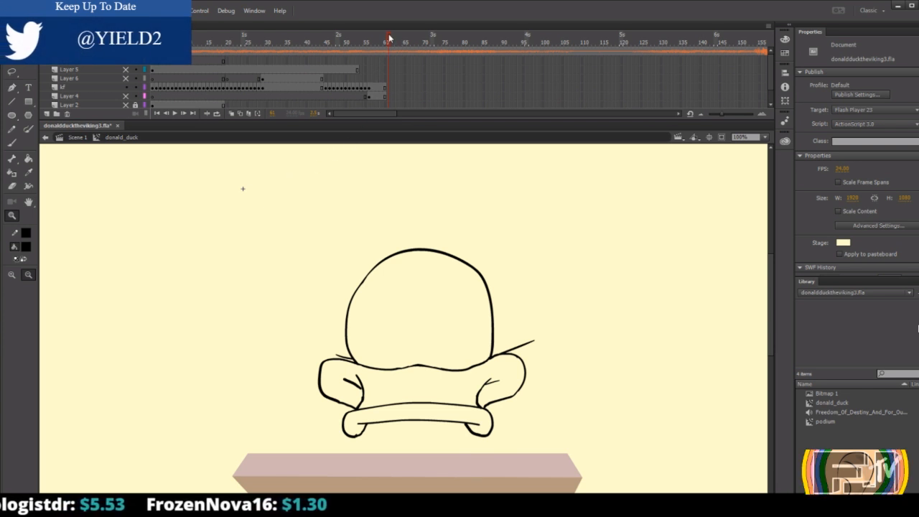
Review the finished Donald drawings on the kf layer, from frame 1 through the first few frames and at frame 29.
left_click_drag(388, 38, 111, 40)
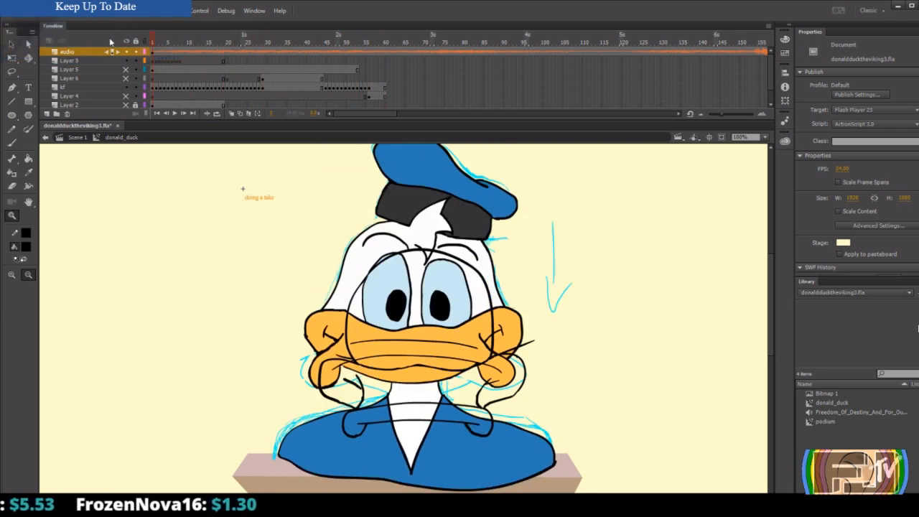
left_click(155, 89)
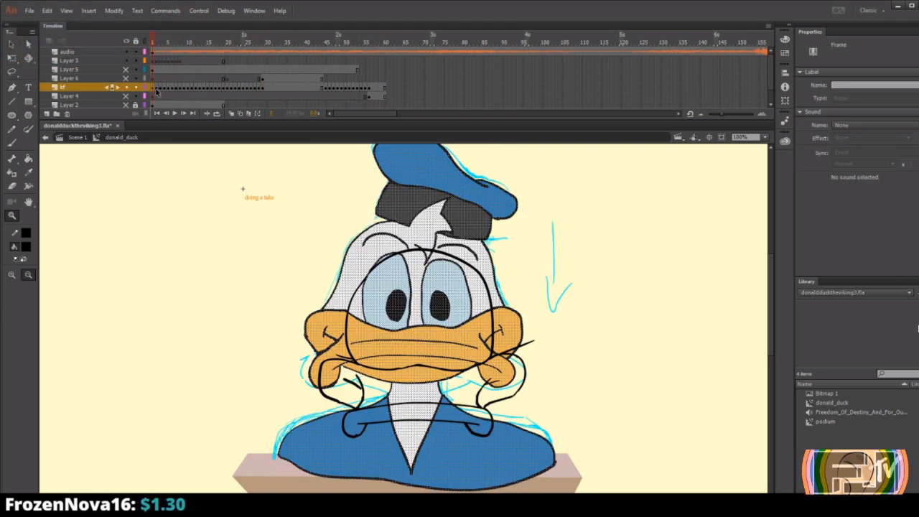
left_click(156, 89)
left_click(160, 89)
left_click(164, 89)
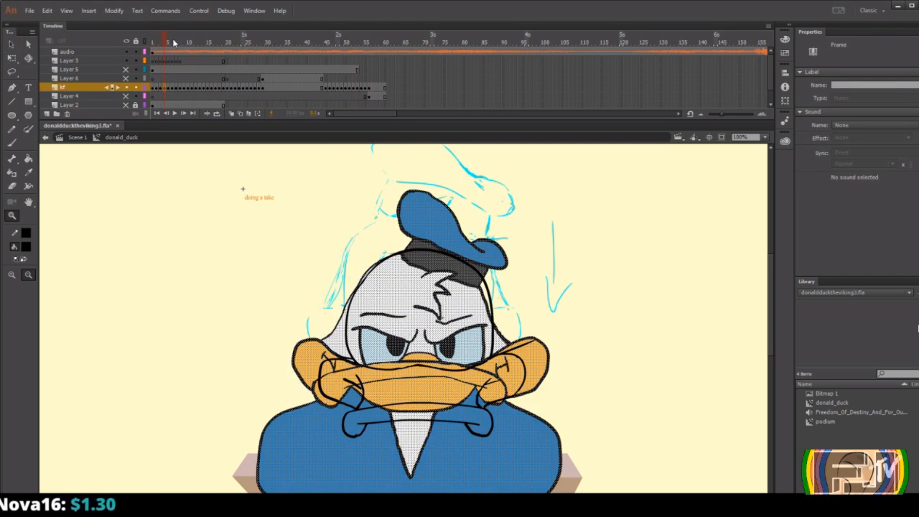
left_click(262, 88)
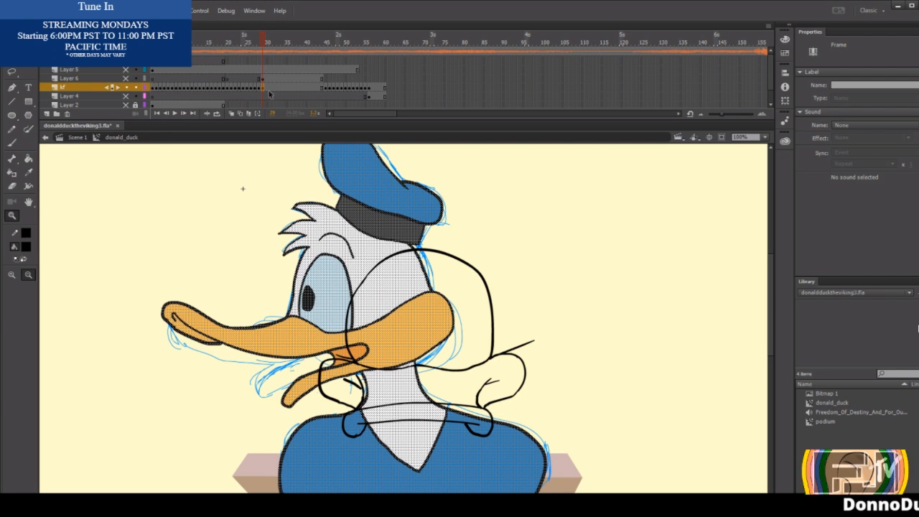
Scrub back and forth through the held Donald pose on the kf layer between about frames 30 and 37.
mouse_move(267, 45)
left_mouse_down()
mouse_move(314, 46)
mouse_move(268, 48)
left_mouse_up()
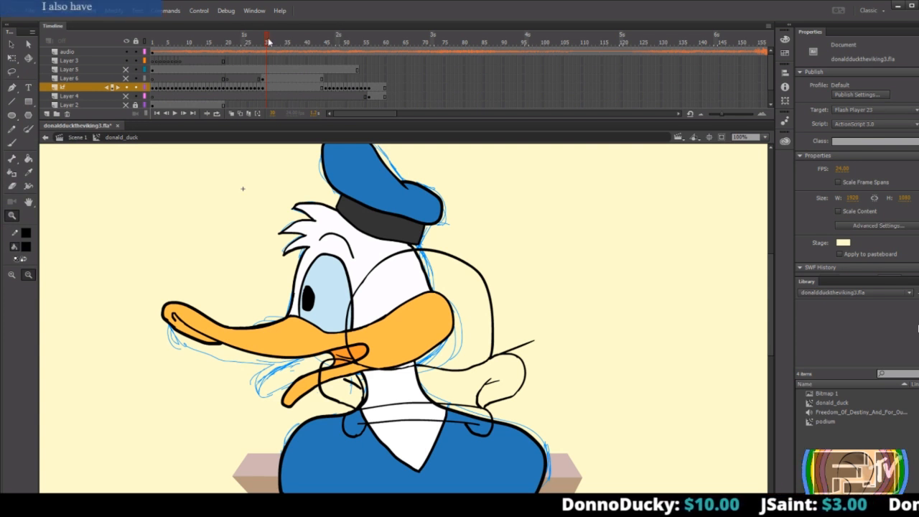
mouse_move(310, 38)
left_mouse_down()
mouse_move(265, 37)
mouse_move(260, 58)
mouse_move(263, 36)
mouse_move(325, 43)
mouse_move(257, 42)
mouse_move(284, 43)
left_mouse_up()
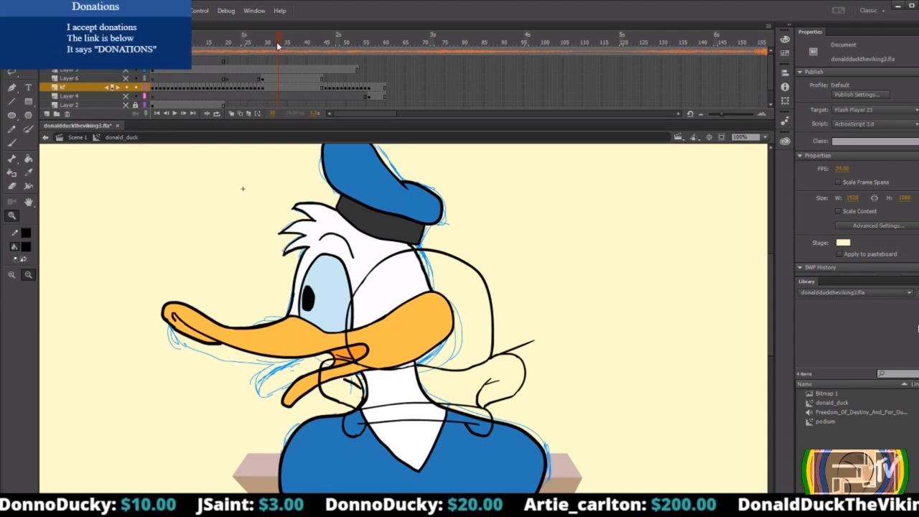
left_click_drag(279, 44, 273, 45)
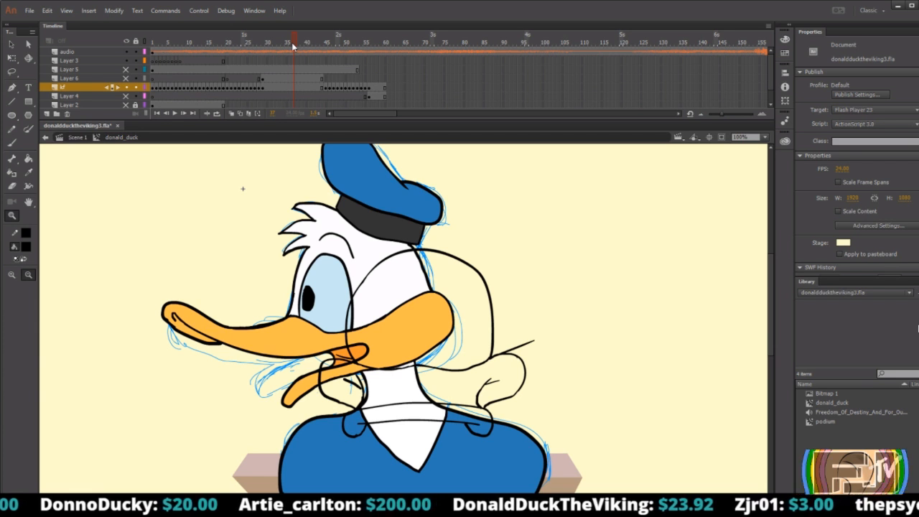
left_click_drag(297, 37, 285, 42)
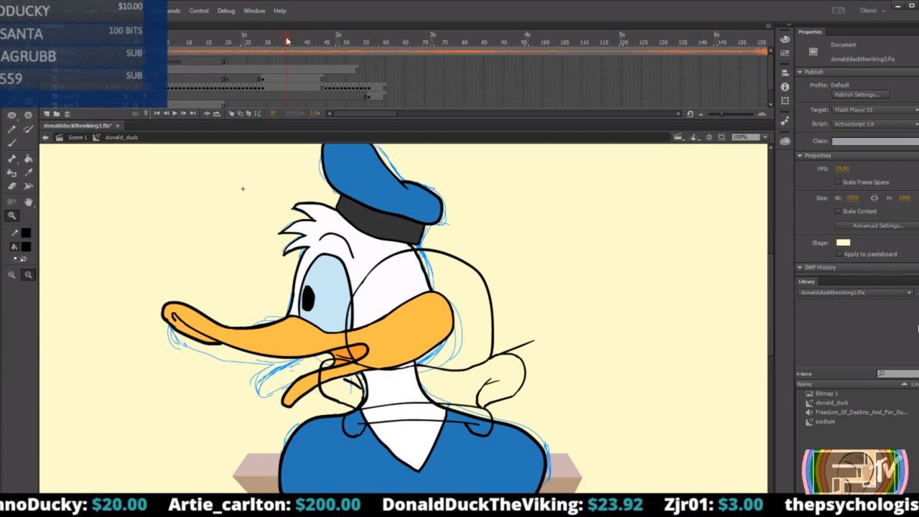
left_click(288, 91)
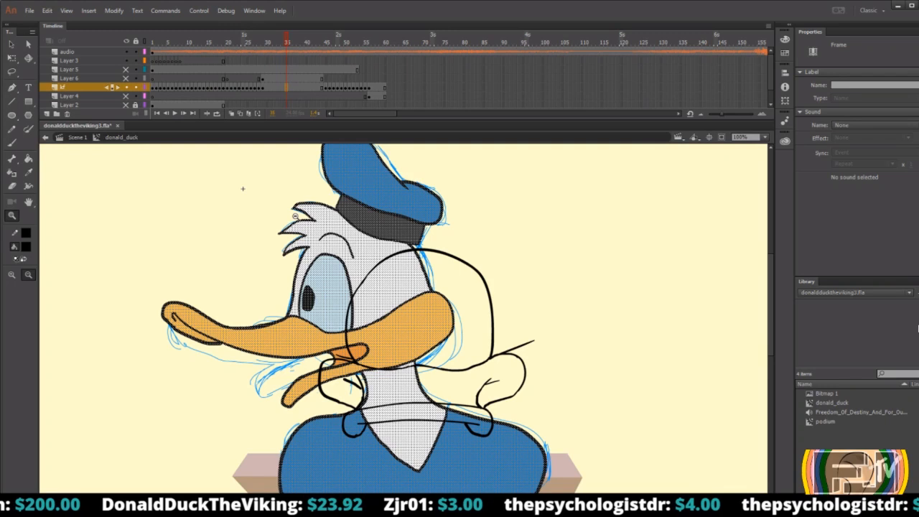
left_click(12, 45)
left_click(106, 186)
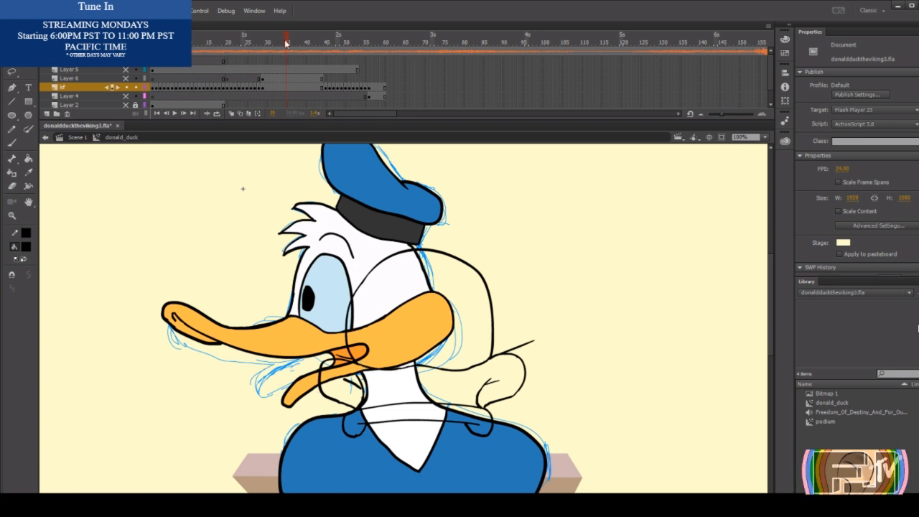
mouse_move(285, 44)
left_mouse_down()
mouse_move(275, 43)
mouse_move(302, 41)
mouse_move(291, 41)
left_mouse_up()
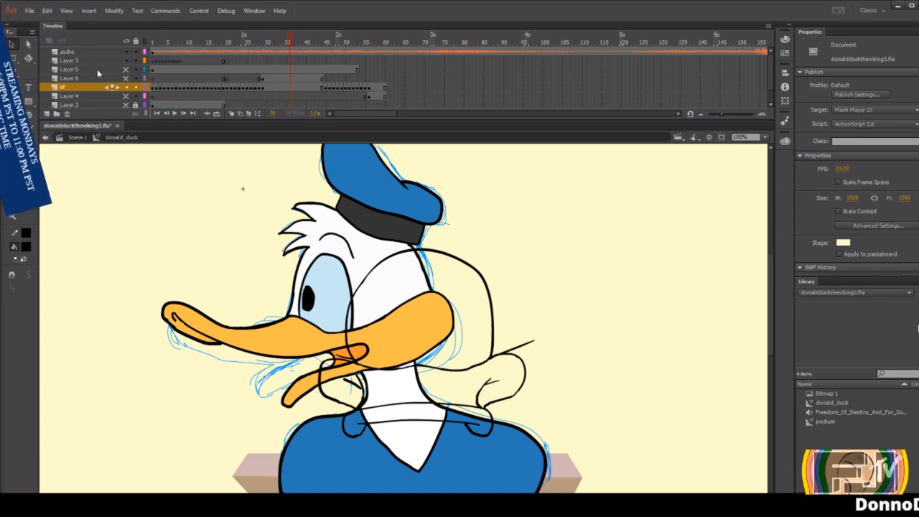
Remove the music from the audio layer by setting its frame 1 sound to None.
left_click(152, 52)
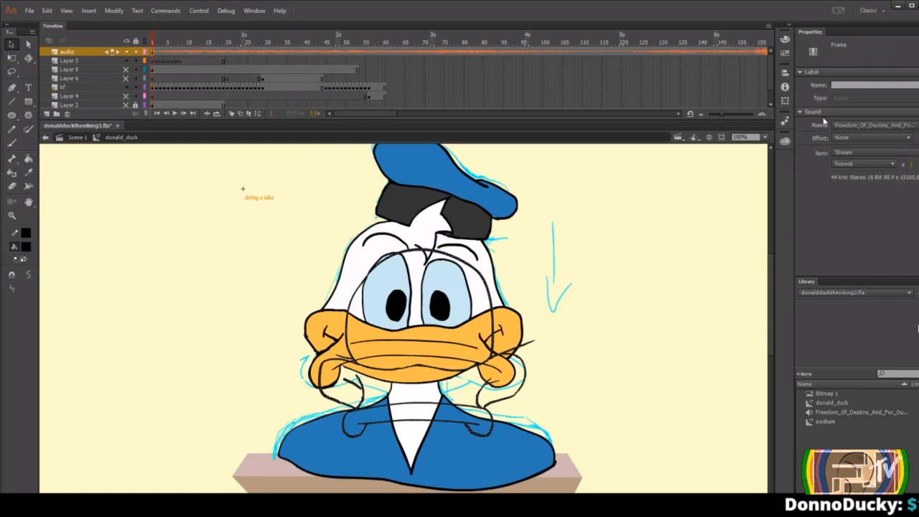
left_click(854, 125)
left_click(837, 137)
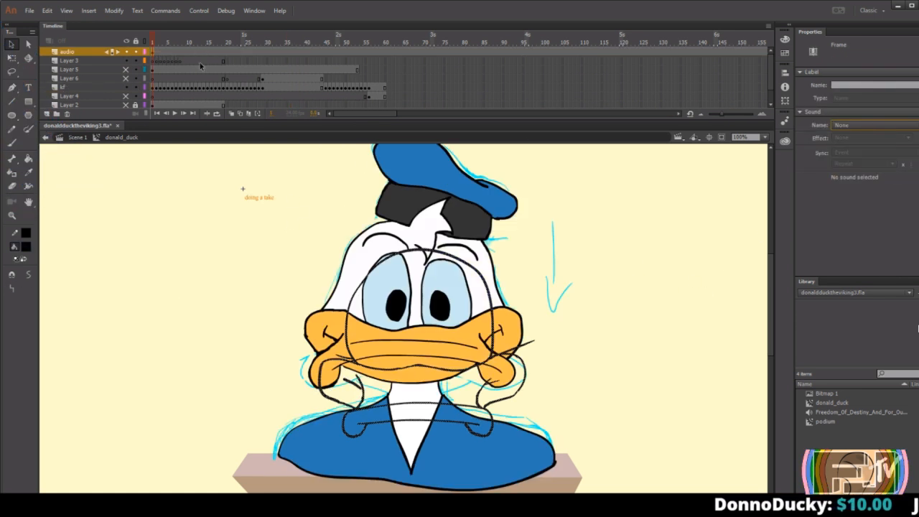
Play the animation from frame 1, return to the start, and hide the audio layer.
left_click_drag(188, 43, 136, 39)
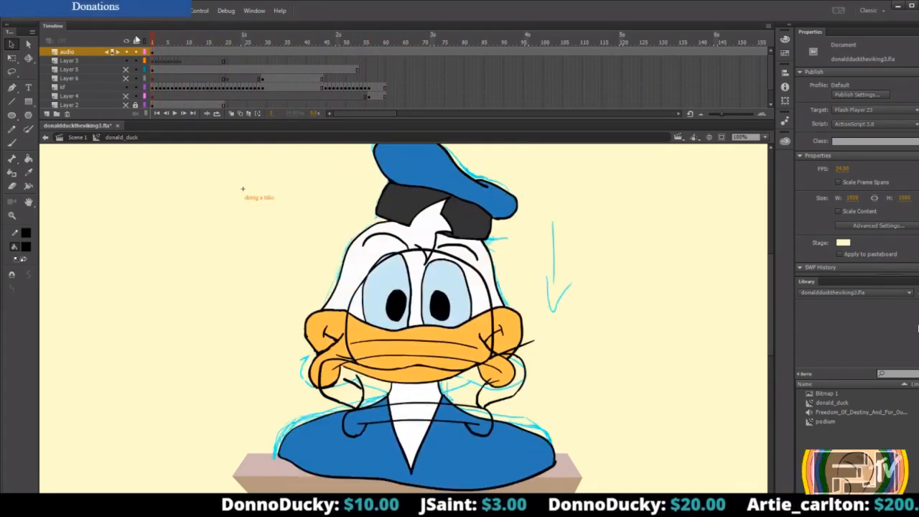
key("Return")
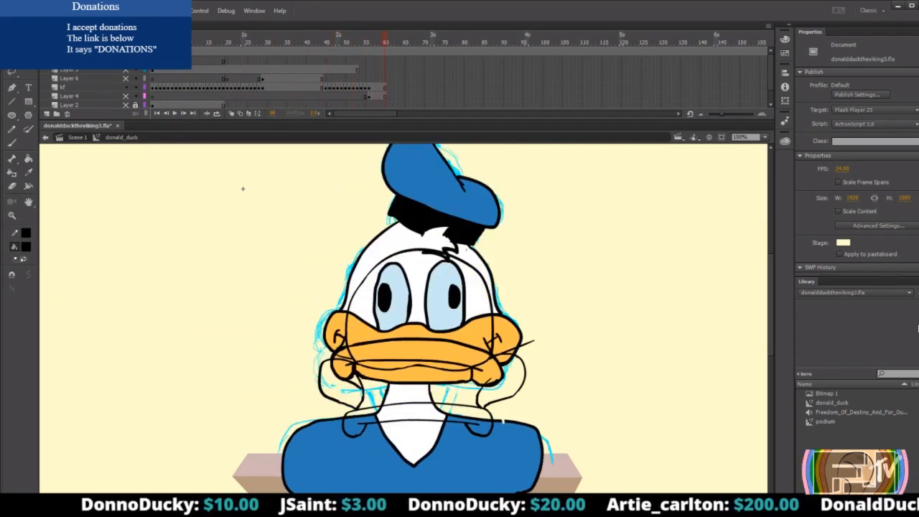
left_click_drag(385, 43, 147, 45)
left_click(127, 53)
Step through the coloured Donald drawings frame by frame from the start to about frame 47, and back again.
key("period")
key("period")
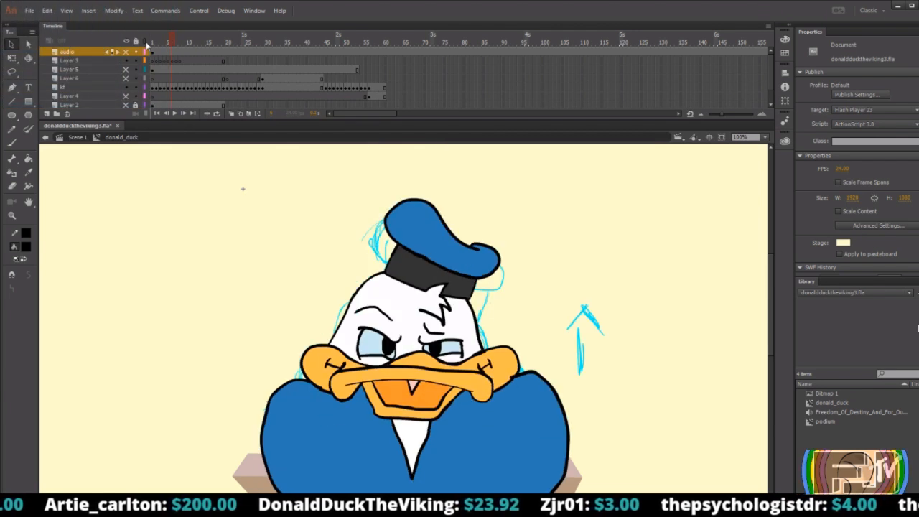
key("period")
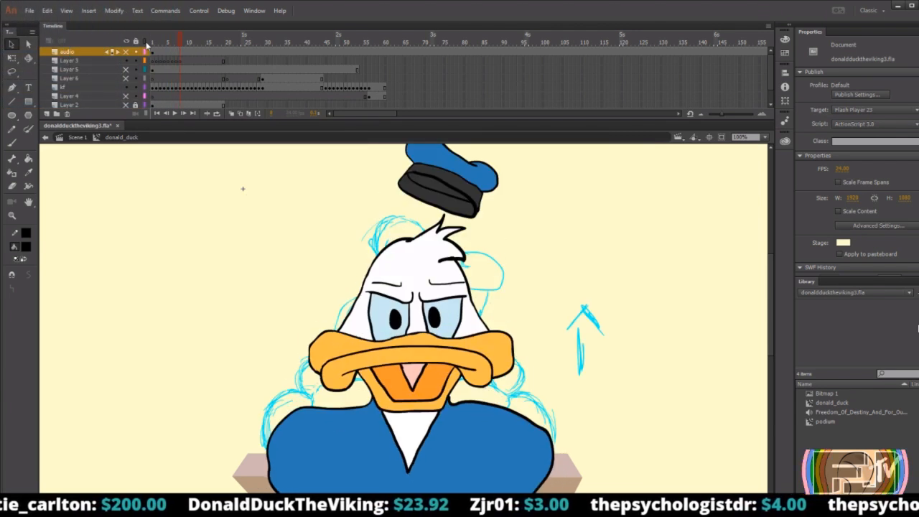
key("period")
key("period")
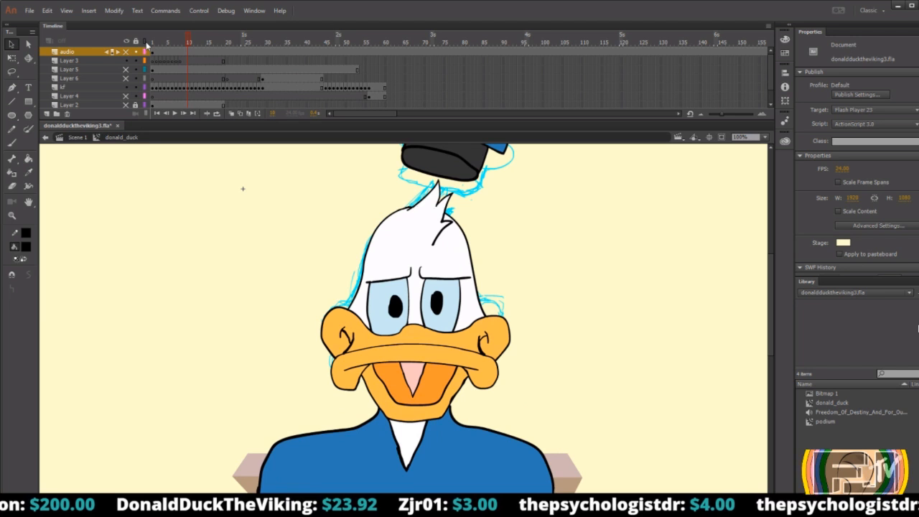
key("period")
key("period")
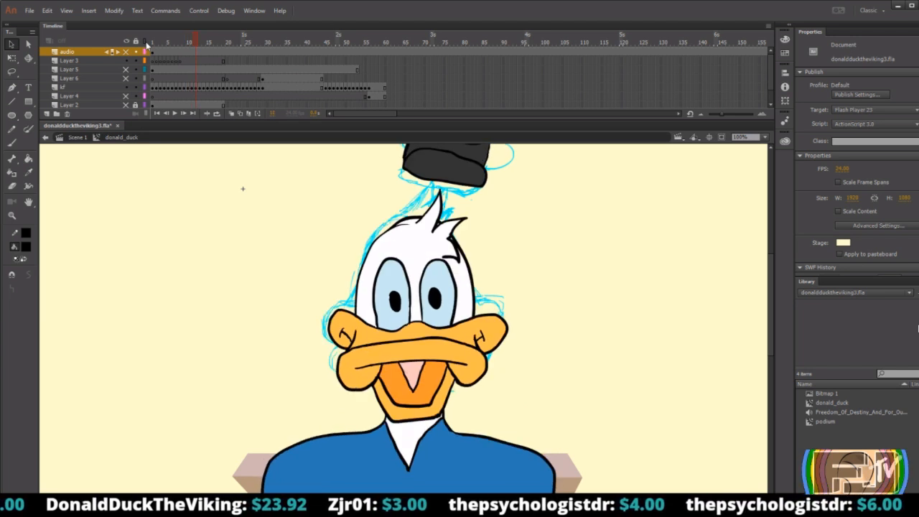
key("period")
key("period")
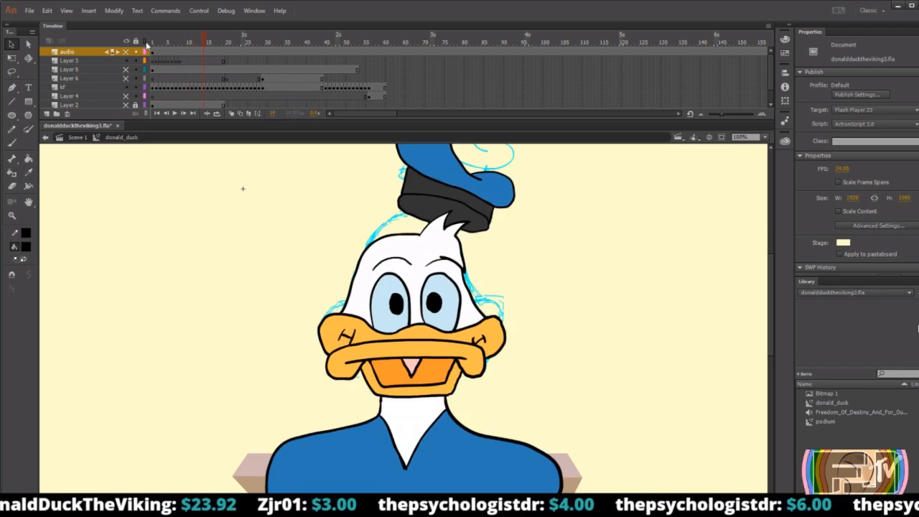
key("period")
key("period")
key("period")
key("period")
key("period")
key("period")
key("period")
key("period")
key("period")
key("period")
key("period")
key("period")
key("period")
key("period")
key("period")
key("period")
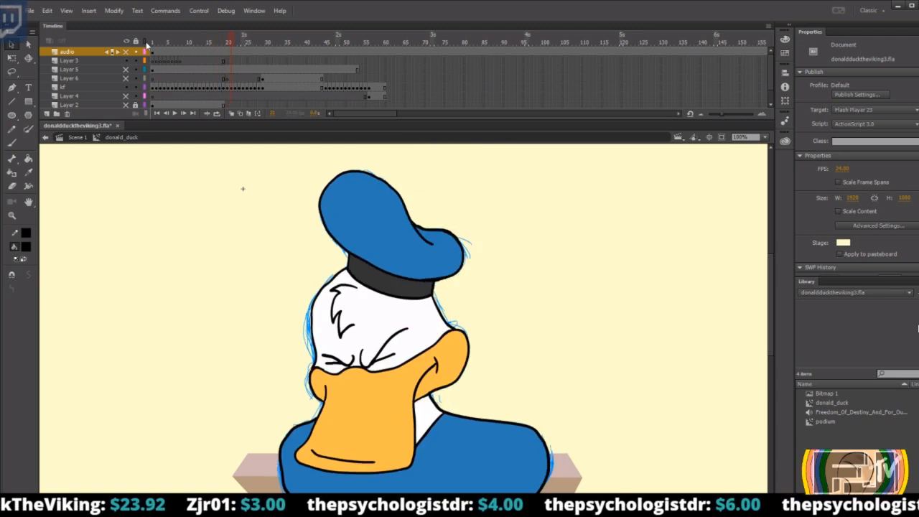
key("period")
key("period")
key("period")
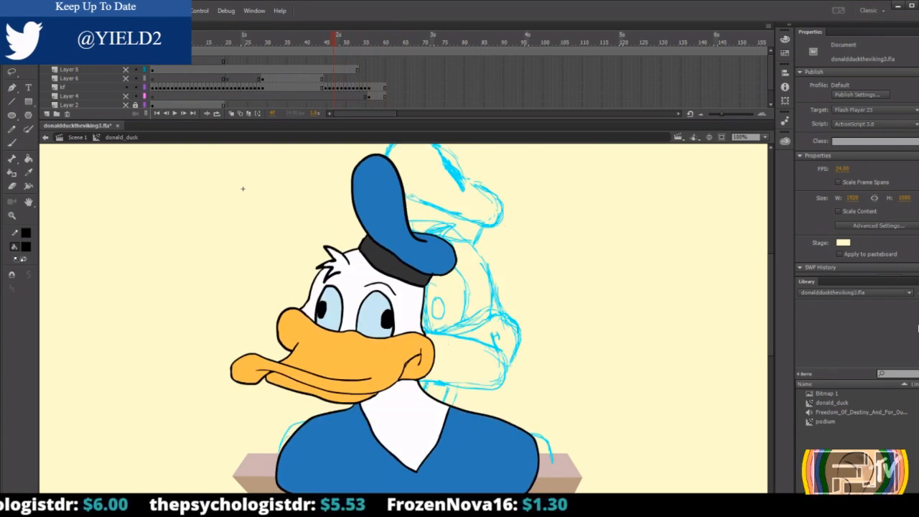
key("comma")
key("comma")
key("comma")
key("comma")
key("comma")
key("comma")
key("comma")
key("comma")
key("comma")
key("comma")
key("comma")
key("comma")
key("comma")
key("comma")
key("comma")
key("comma")
key("comma")
key("comma")
key("comma")
key("comma")
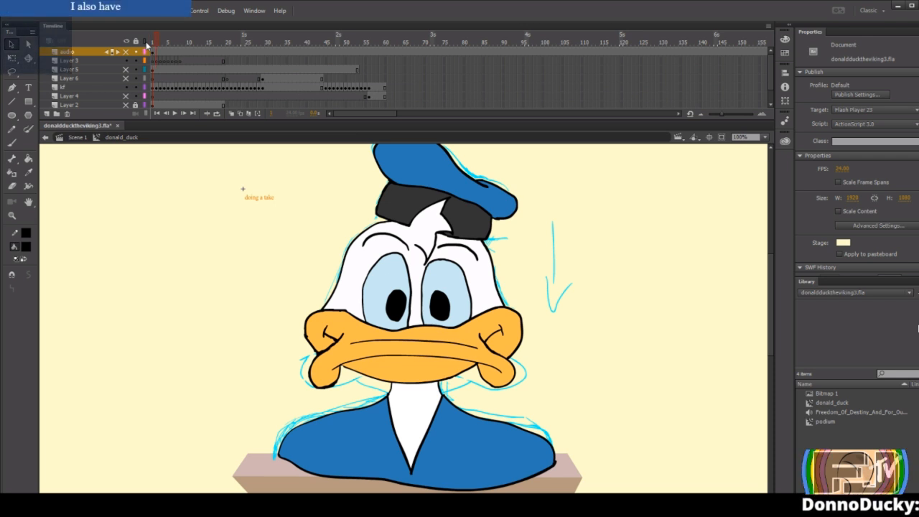
Run through the opening frames again and flip back and forth between the drawings around frames 20 to 22 to compare the poses.
left_click_drag(152, 44, 159, 45)
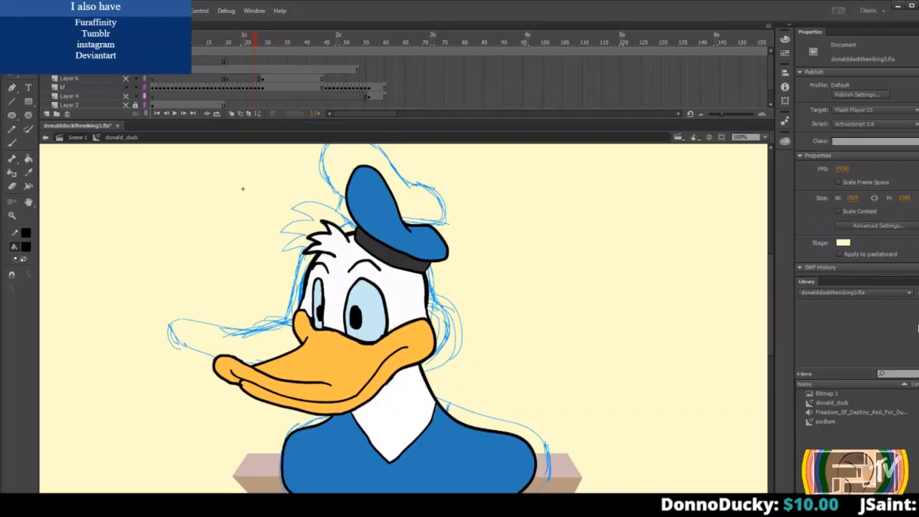
key("comma")
key("comma")
key("comma")
key("comma")
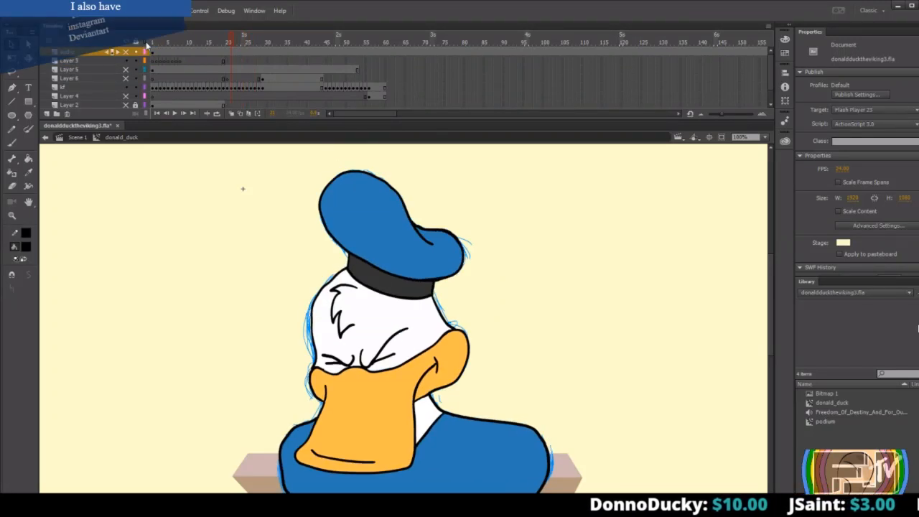
key("comma")
key("period")
key("period")
key("comma")
key("period")
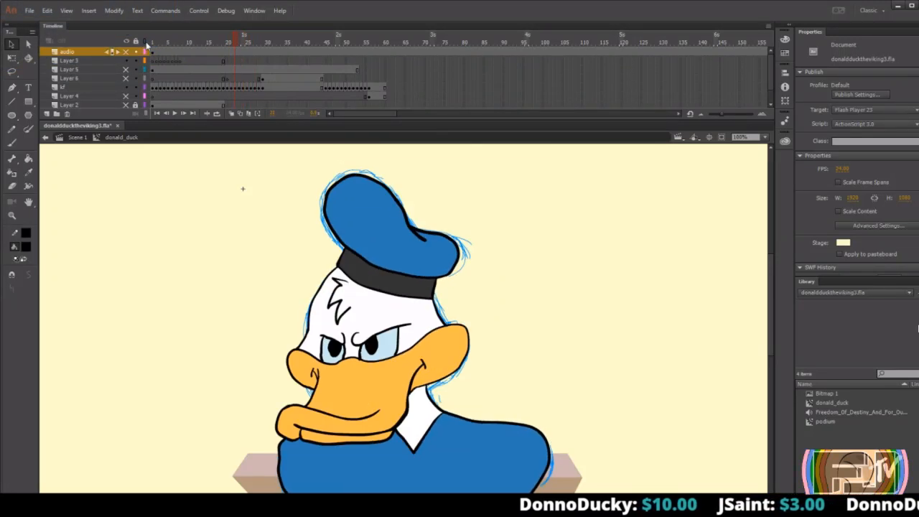
key("comma")
key("period")
key("comma")
key("period")
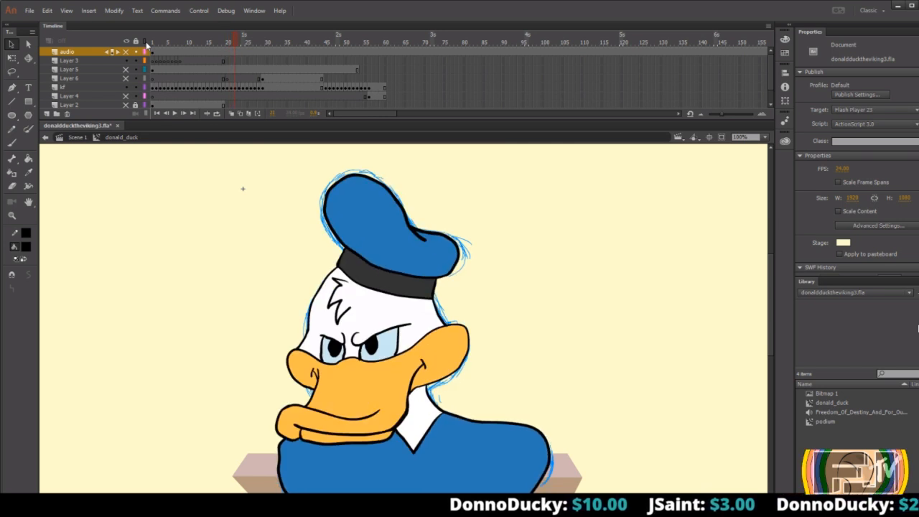
key("comma")
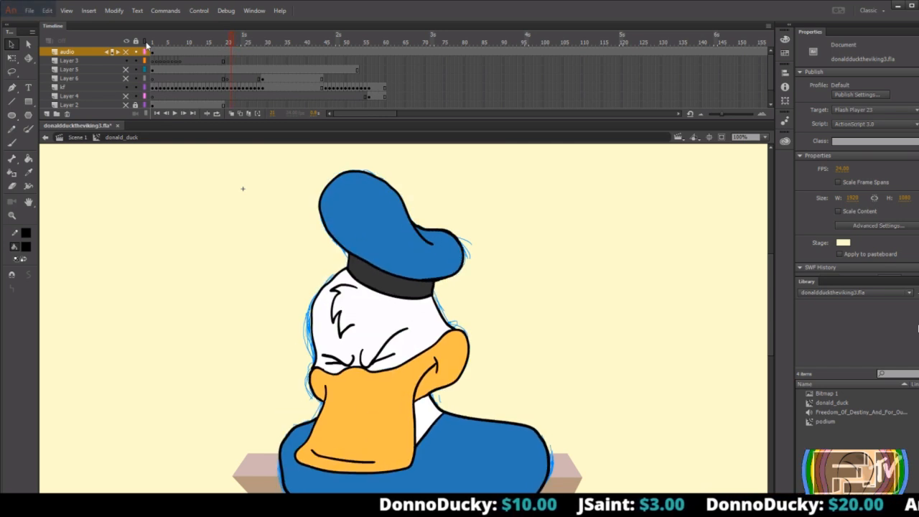
key("period")
key("comma")
key("period")
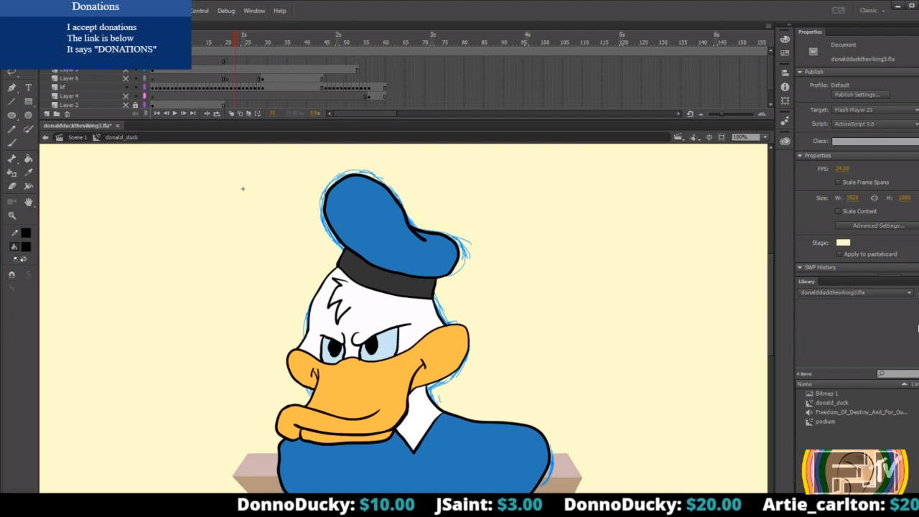
key("comma")
key("comma")
key("comma")
key("period")
key("period")
key("period")
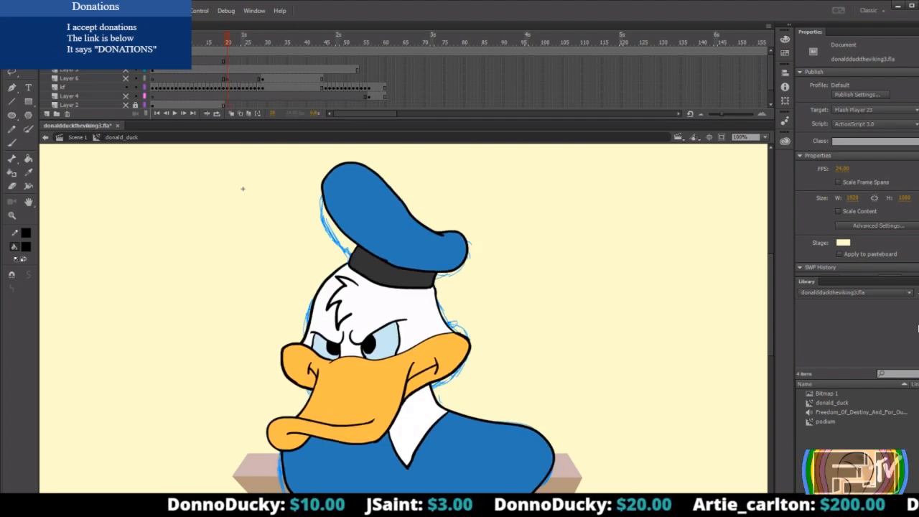
Step back through the Donald drawings from frame 21 to frame 7, flipping between frames 10 and 13 to compare the poses.
key("comma")
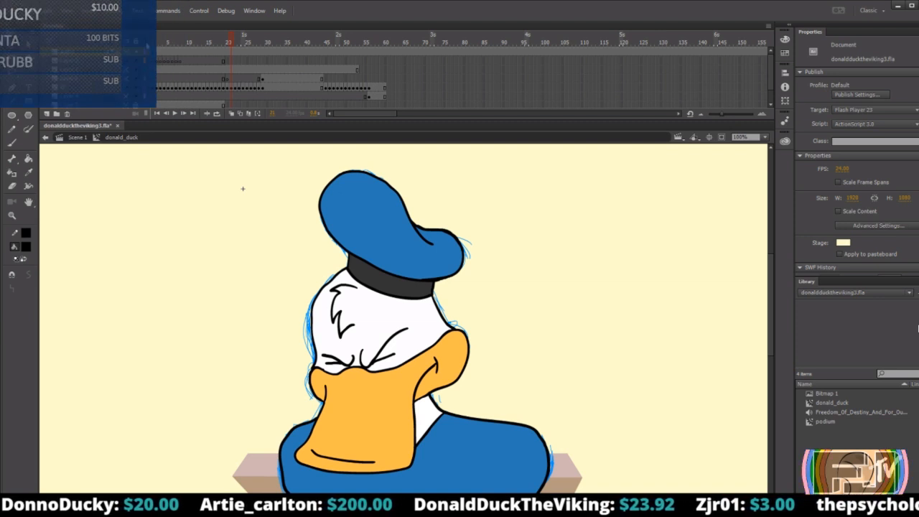
key("comma")
key("comma")
key("comma")
key("comma")
key("comma")
key("comma")
key("comma")
key("comma")
key("comma")
key("comma")
key("comma")
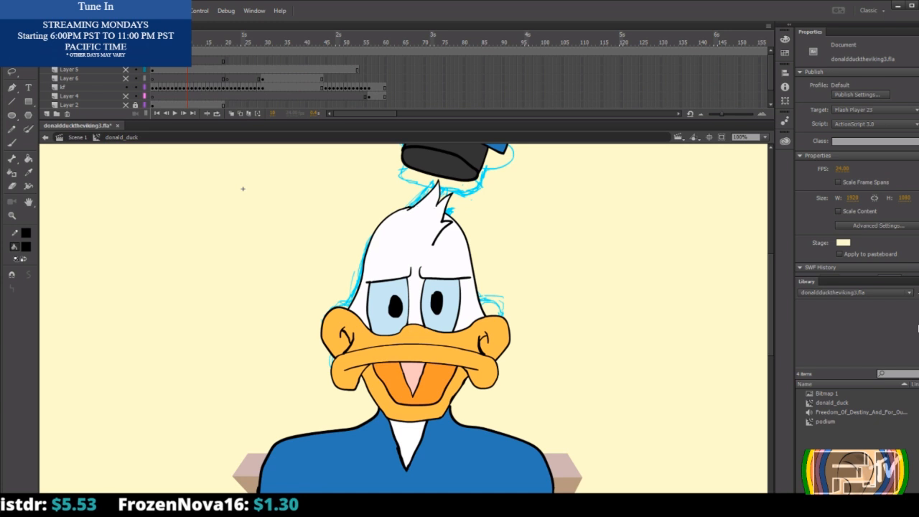
key("period")
key("period")
key("period")
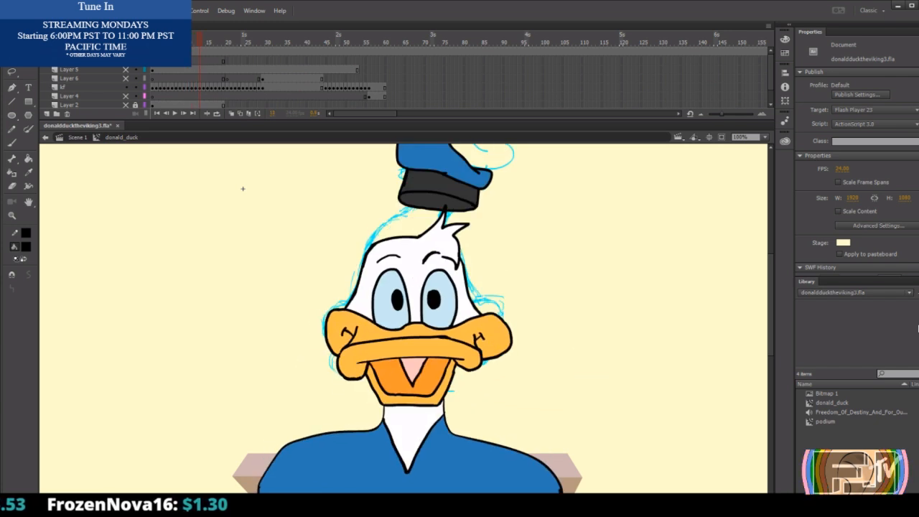
key("period")
key("comma")
key("period")
key("comma")
key("comma")
key("comma")
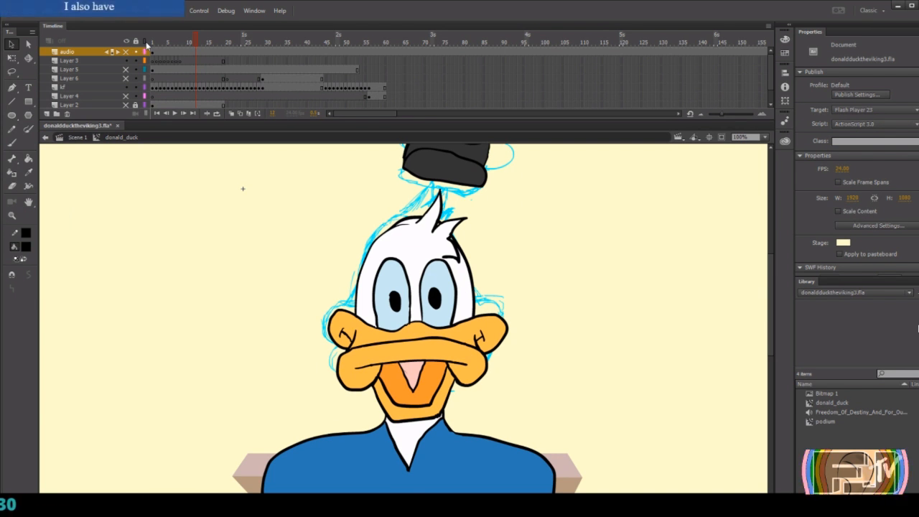
key("comma")
key("comma")
key("comma")
key("comma")
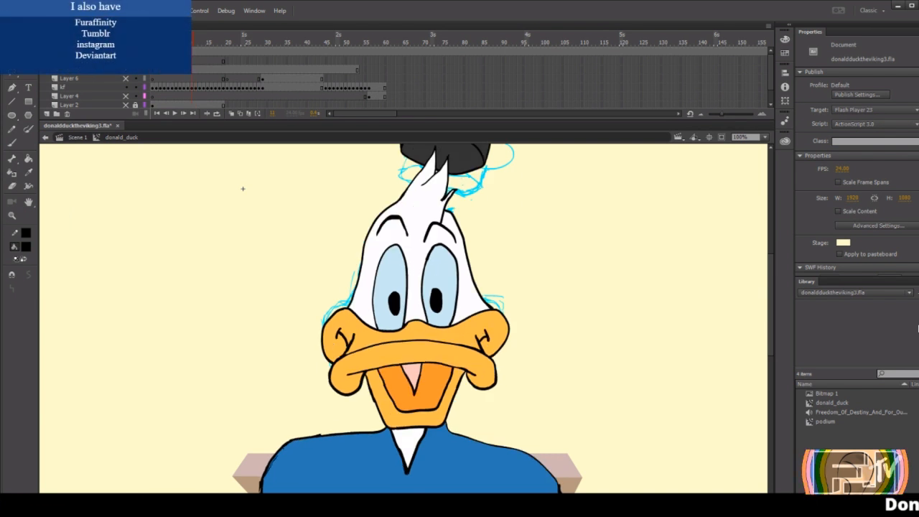
key("comma")
key("comma")
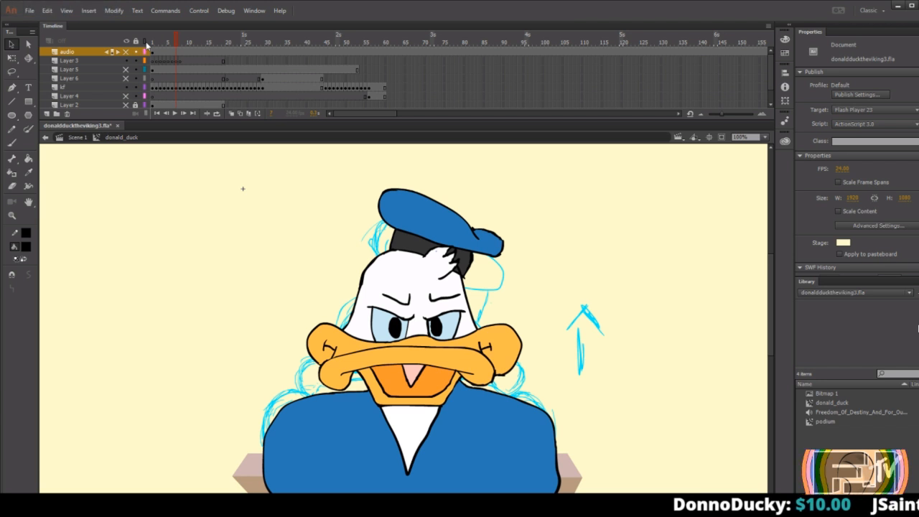
Flip forward and back through the drawings between frames 7 and 17, and return to frame 1.
key("period")
key("period")
key("period")
key("period")
key("period")
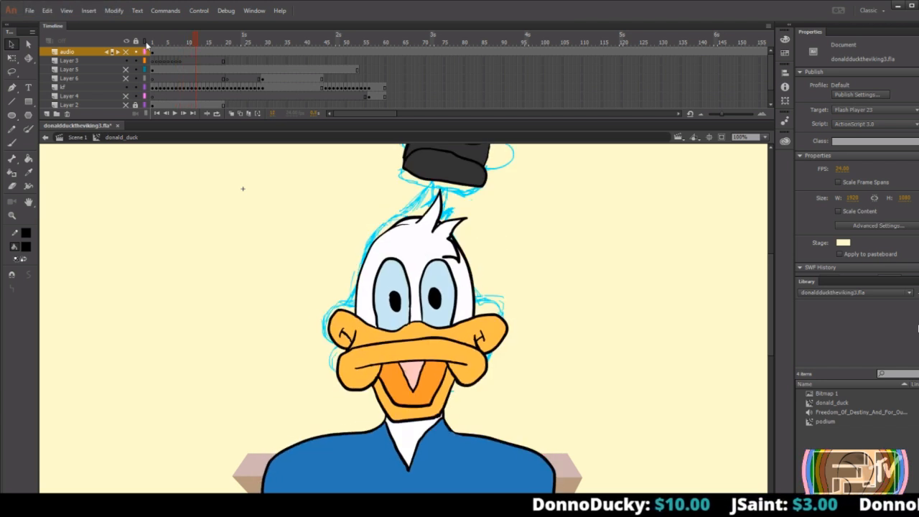
key("comma")
key("comma")
key("comma")
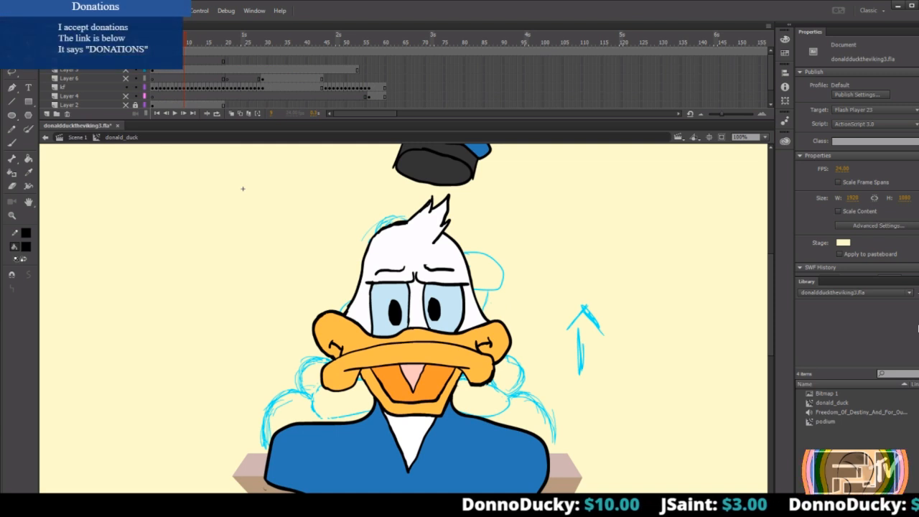
key("period")
key("period")
key("period")
key("period")
key("period")
key("period")
key("period")
key("period")
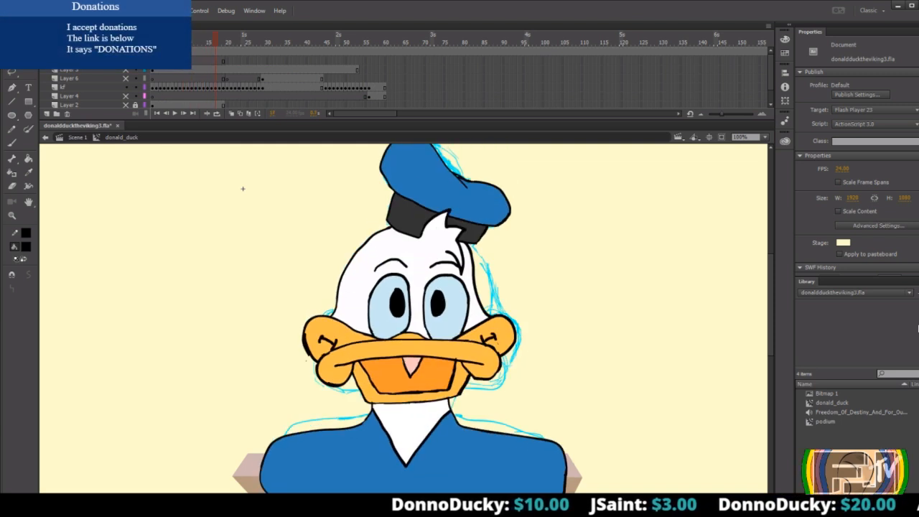
key("period")
key("period")
key("comma")
key("comma")
key("comma")
key("comma")
key("comma")
key("comma")
key("comma")
key("comma")
key("comma")
key("comma")
key("comma")
key("comma")
key("comma")
key("comma")
key("comma")
key("comma")
key("comma")
key("comma")
key("comma")
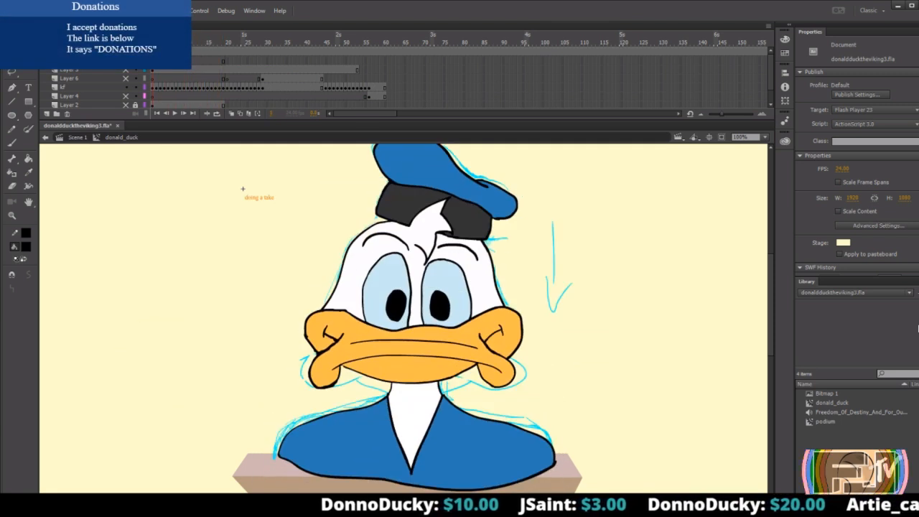
Play the animation from frame 1 several times, rewinding to the start between runs, to judge the motion.
key("Return")
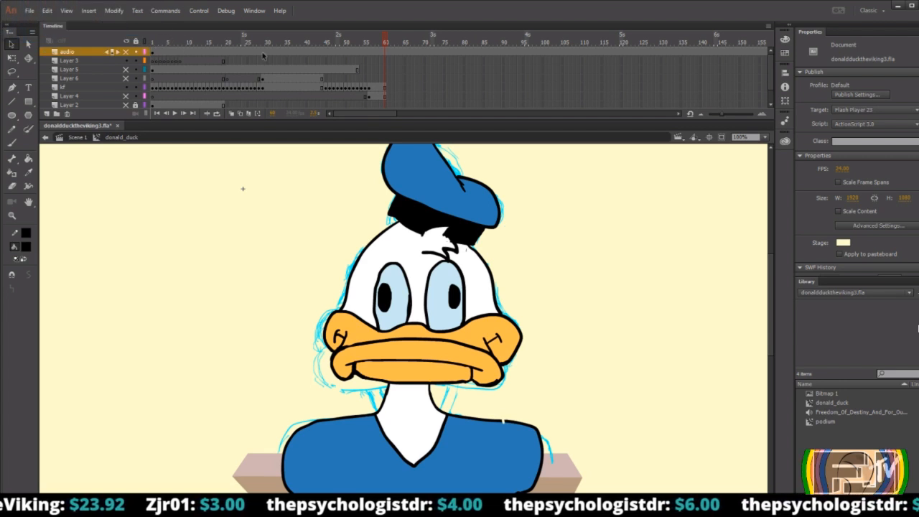
mouse_move(382, 38)
left_mouse_down()
mouse_move(364, 37)
mouse_move(383, 31)
left_mouse_up()
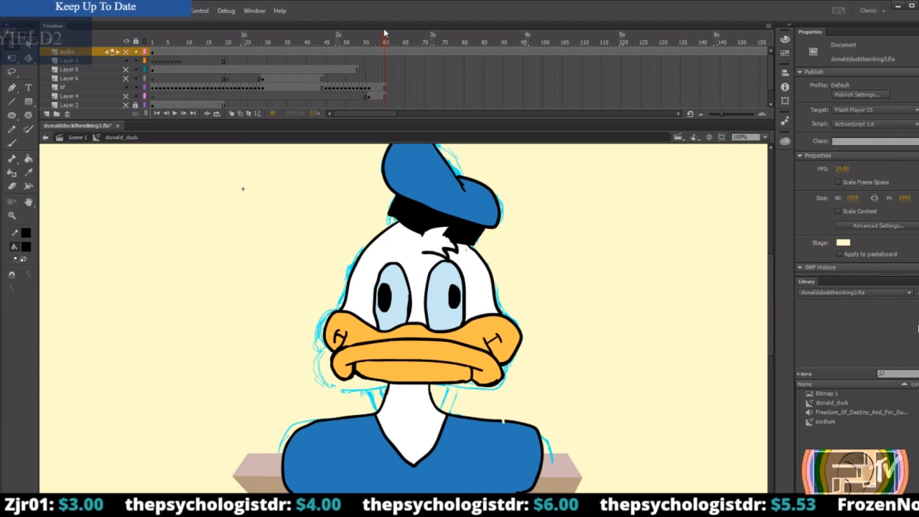
left_click_drag(385, 36, 148, 47)
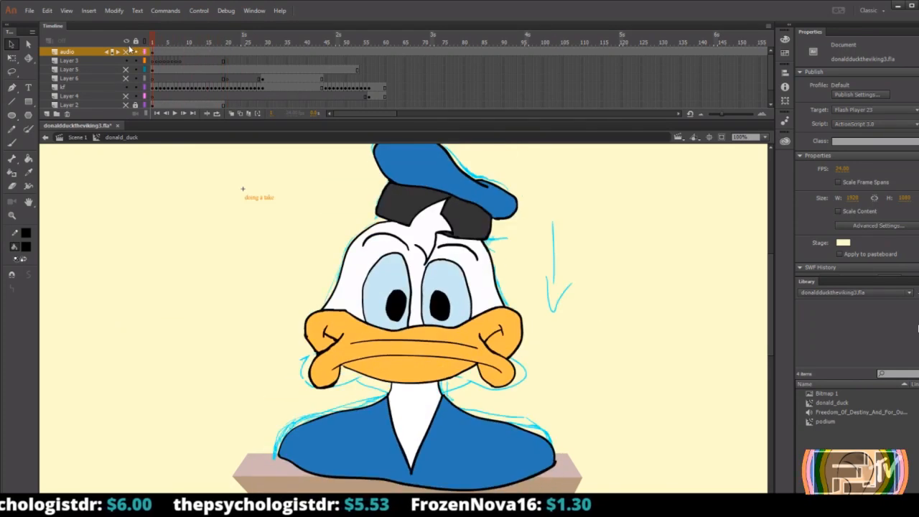
key("Return")
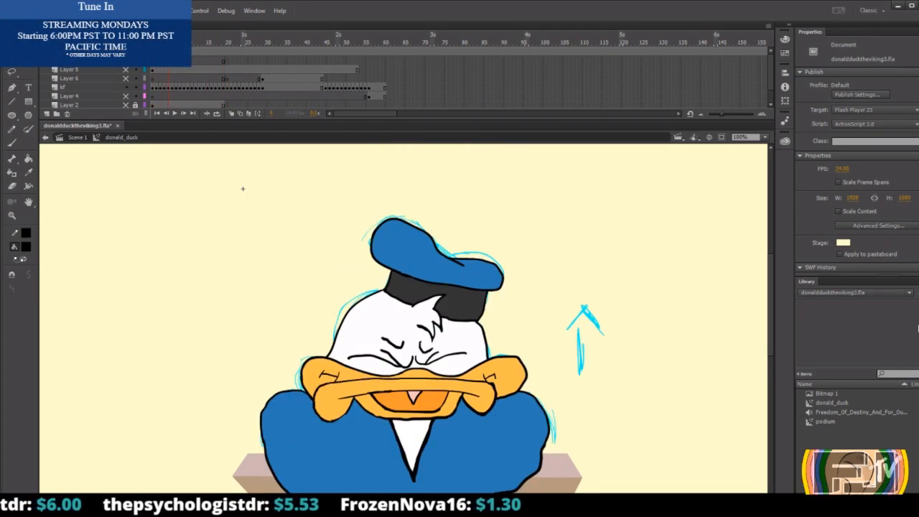
mouse_move(169, 44)
left_mouse_down()
mouse_move(242, 44)
mouse_move(153, 51)
left_mouse_up()
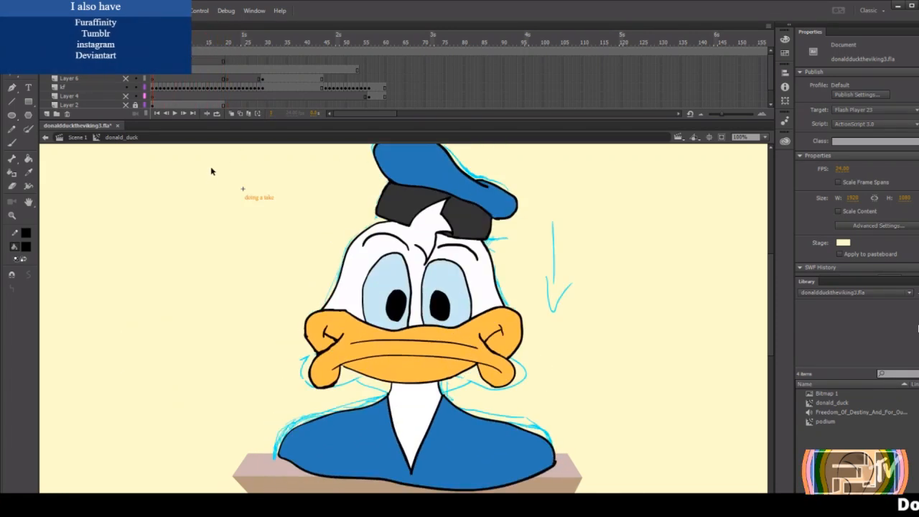
key("Return")
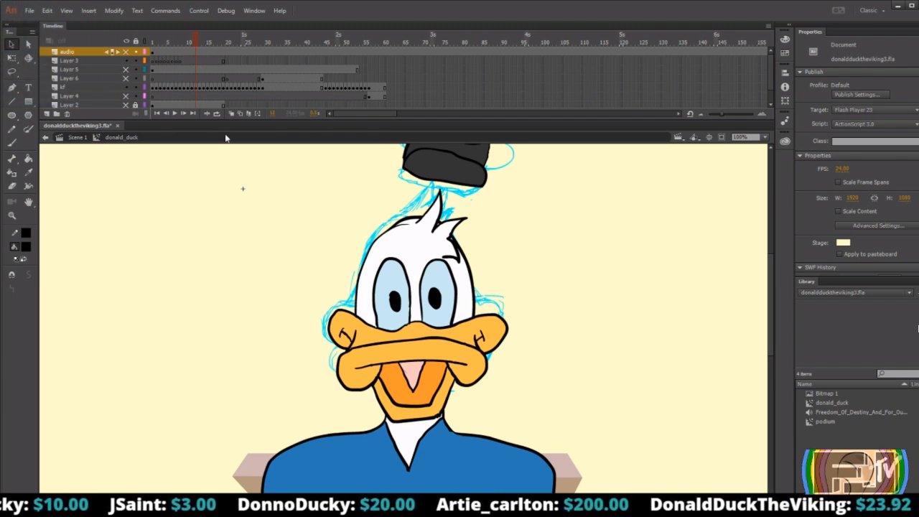
Add a new layer directly above Layer 2.
scroll(272, 101, "down", 1)
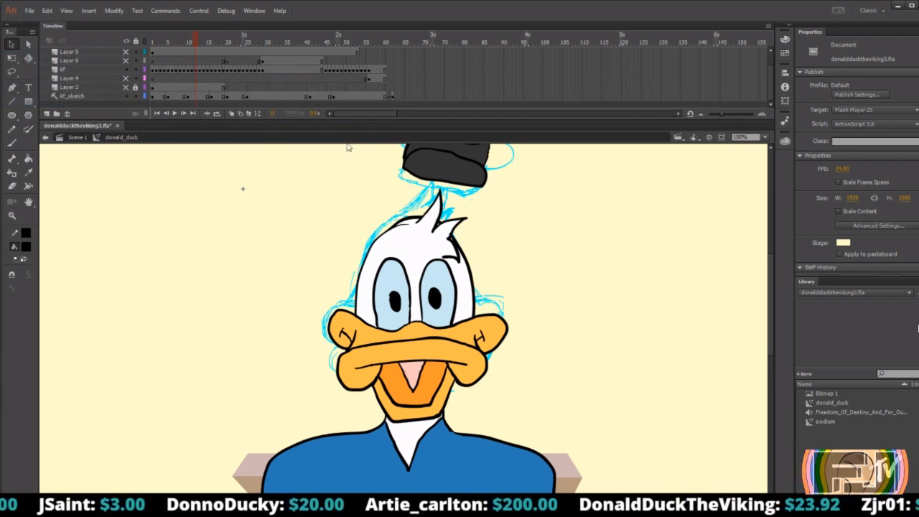
mouse_move(364, 114)
left_mouse_down()
mouse_move(426, 113)
mouse_move(353, 114)
left_mouse_up()
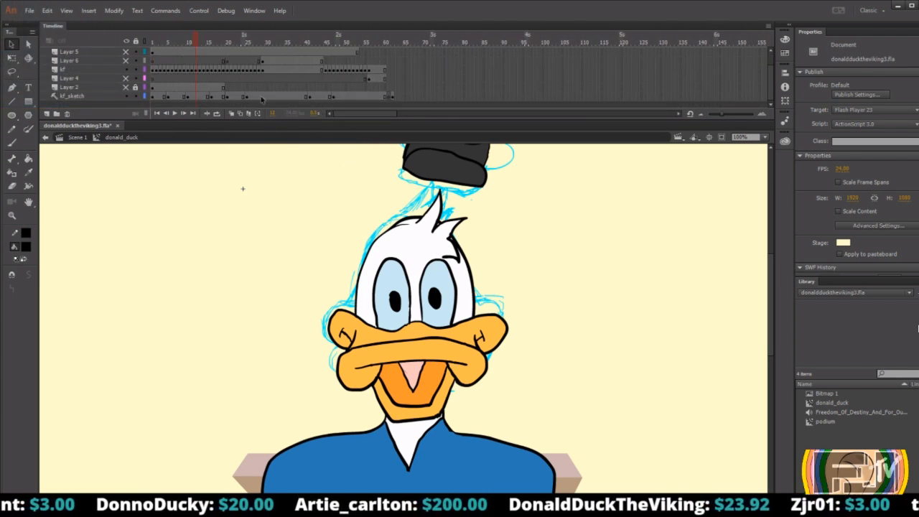
left_click(73, 88)
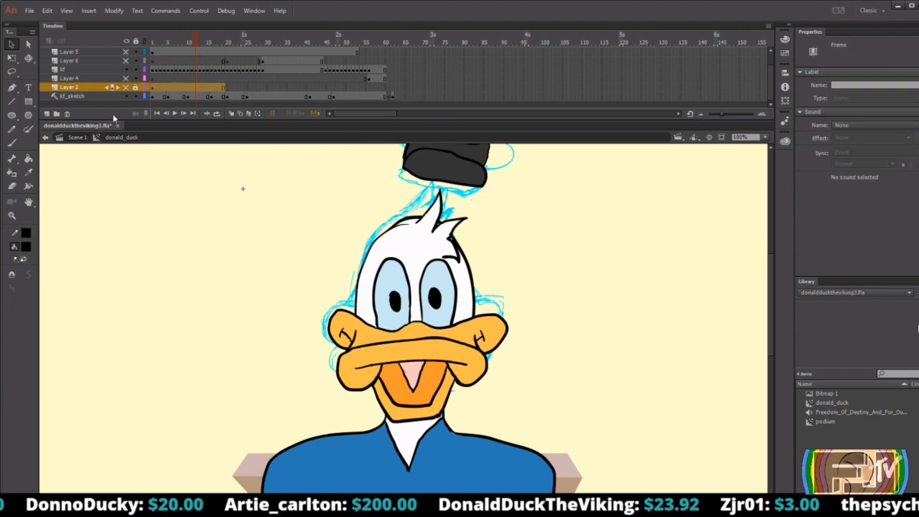
left_click(47, 114)
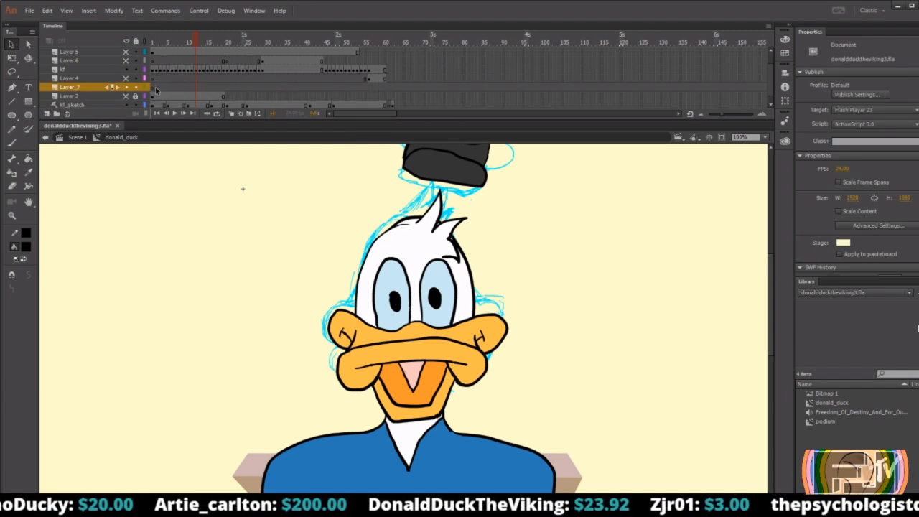
Insert a run of blank keyframes on Layer_7 from frame 68 to about frame 73, past the end of the Donald animation.
left_click(149, 87)
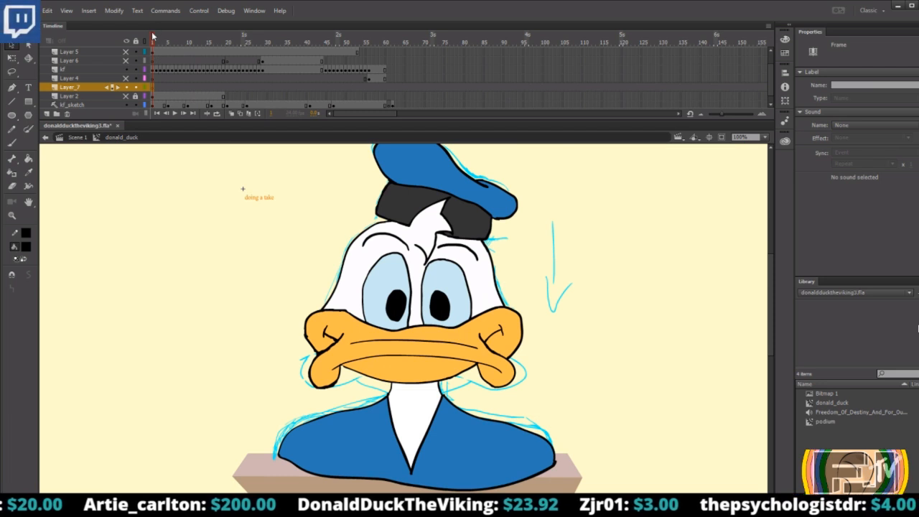
left_click_drag(153, 37, 418, 43)
left_click(416, 86)
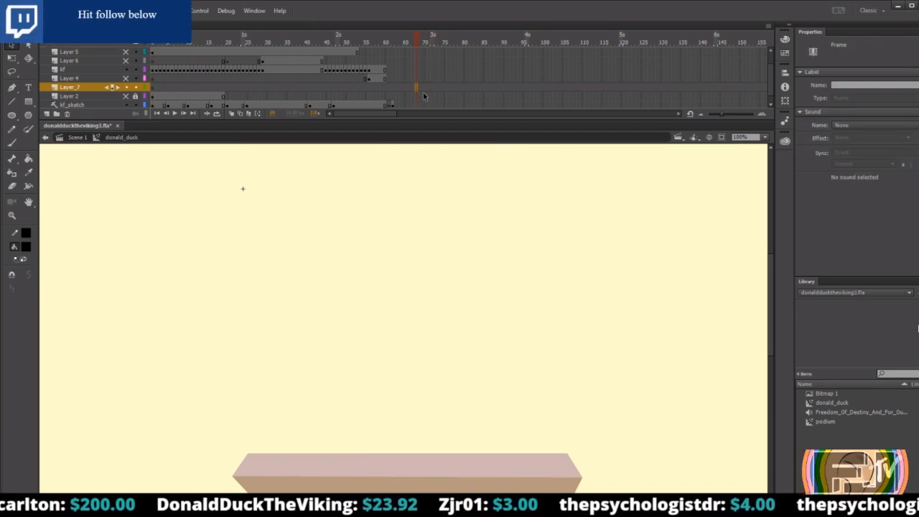
key("F5")
key("F5")
key("F5")
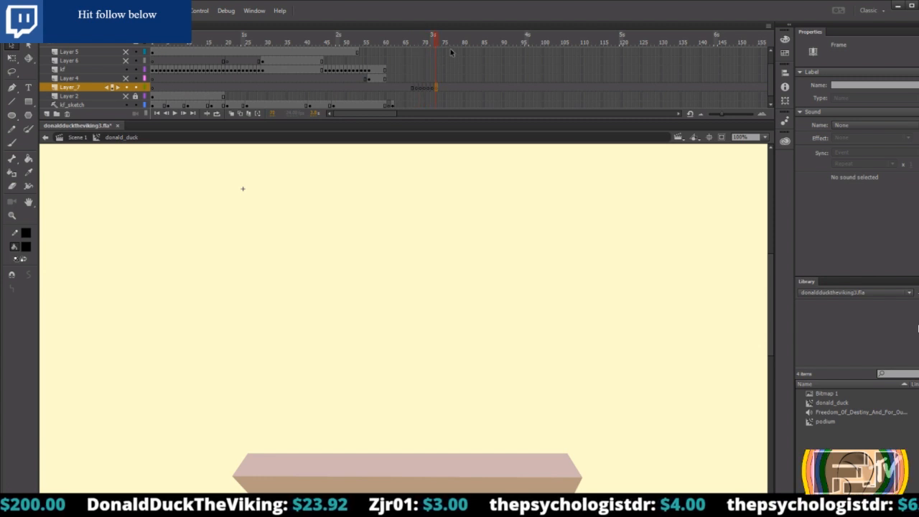
Sketch a tilted hammer with a boxy head and short handle in black brush strokes on frame 68, redoing the handle lines.
left_click_drag(438, 43, 416, 42)
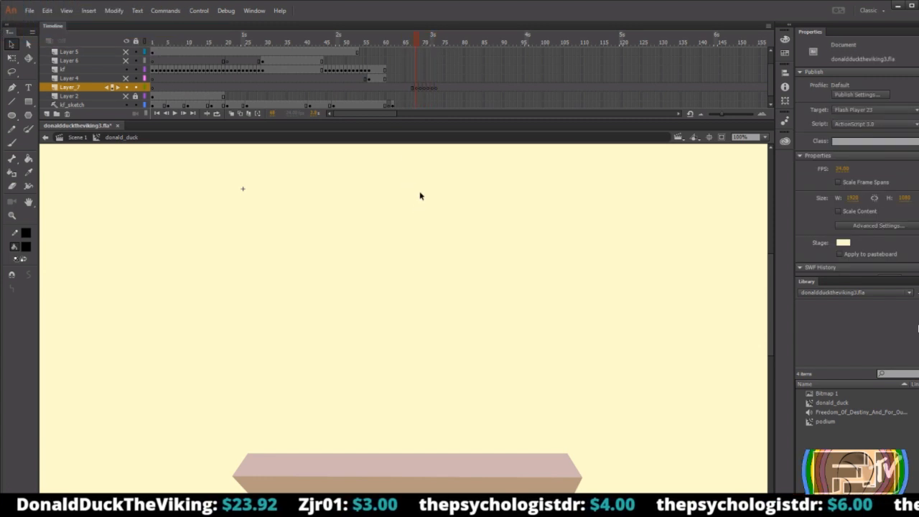
key("b")
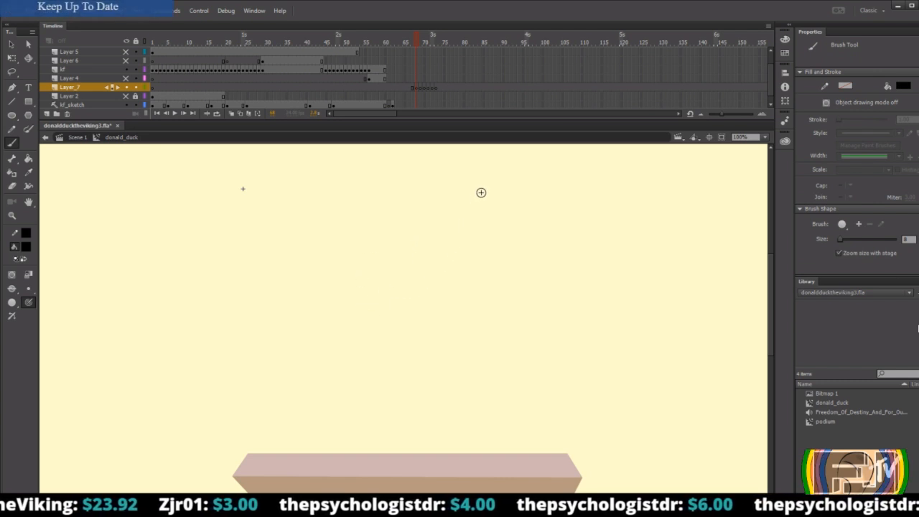
mouse_move(486, 172)
left_mouse_down()
mouse_move(420, 243)
mouse_move(441, 275)
mouse_move(558, 186)
mouse_move(529, 217)
left_mouse_up()
left_click_drag(501, 246, 559, 319)
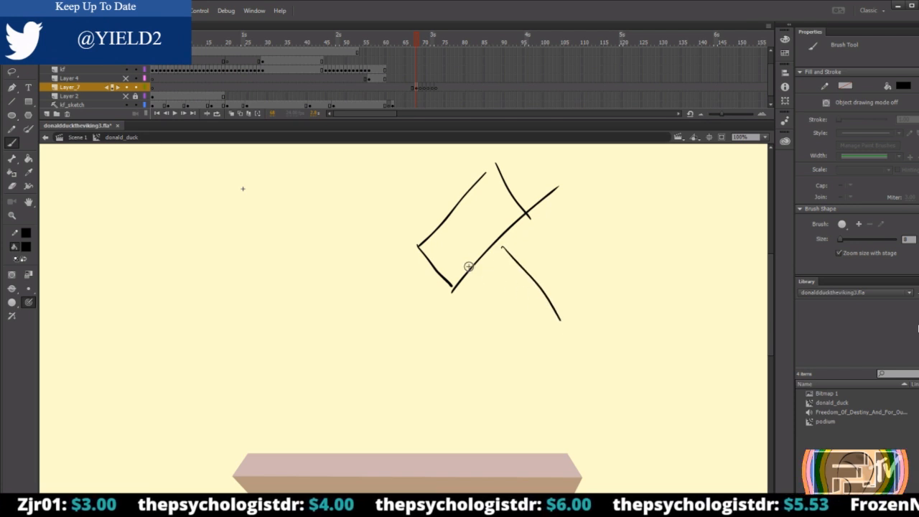
left_click_drag(468, 266, 521, 313)
key("ctrl+z")
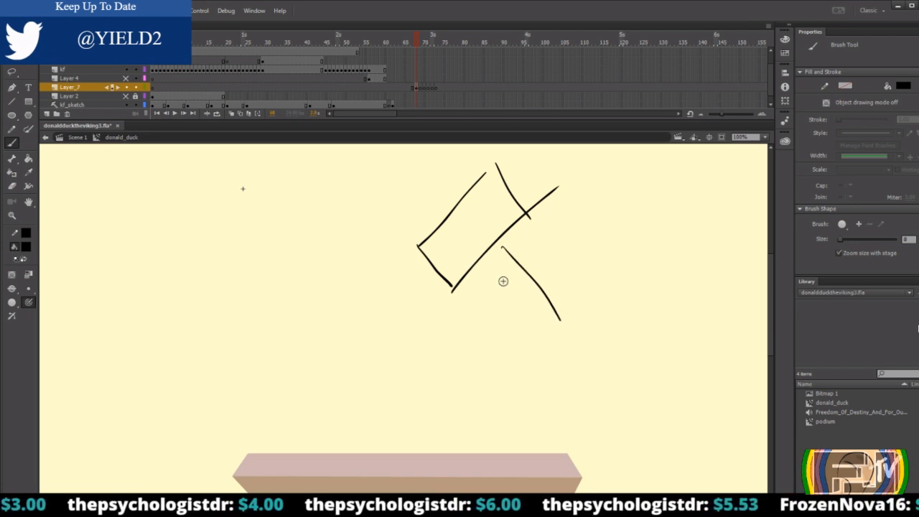
key("ctrl+z")
left_click_drag(486, 258, 538, 294)
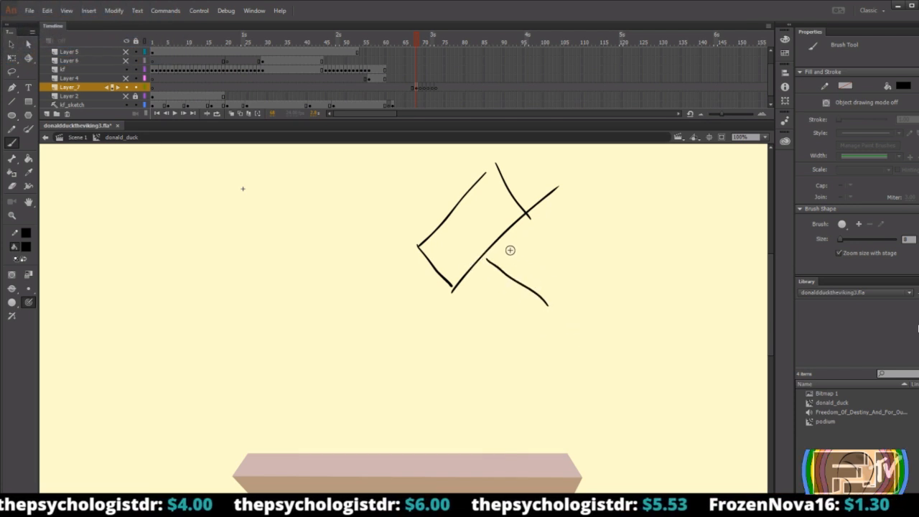
mouse_move(503, 245)
left_mouse_down()
mouse_move(573, 288)
mouse_move(553, 312)
left_mouse_up()
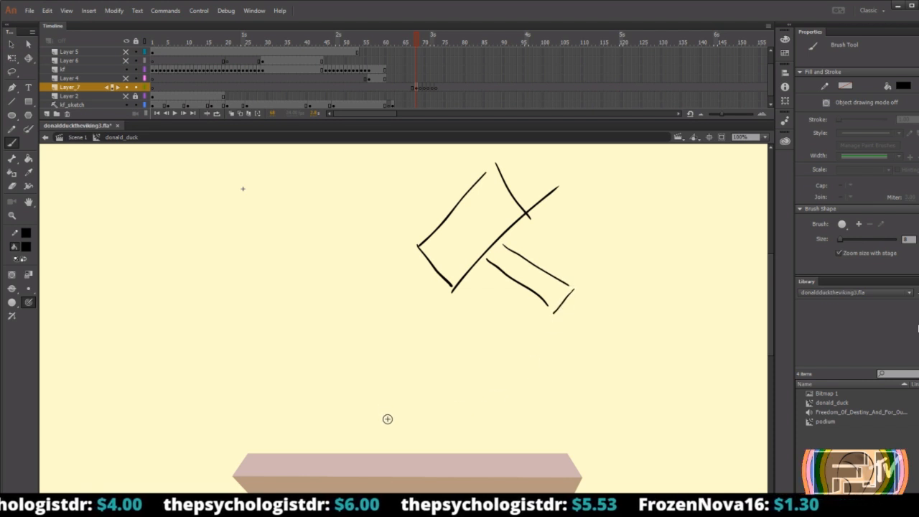
Draw a horizontal ground line below the hammer and a small flat-headed nail standing on it, redoing the nail's first strokes.
left_click_drag(319, 394, 541, 395)
mouse_move(413, 392)
left_mouse_down()
mouse_move(411, 360)
mouse_move(414, 374)
left_mouse_up()
key("ctrl+z")
key("ctrl+z")
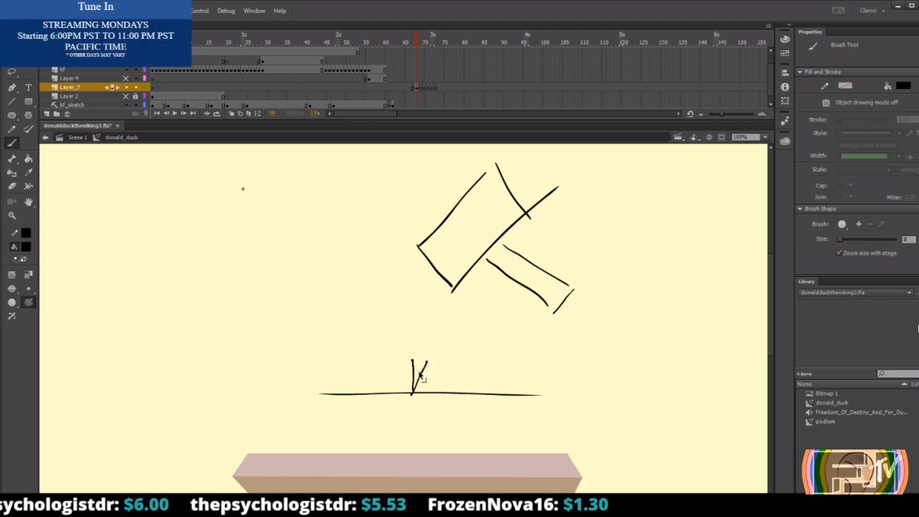
key("ctrl+z")
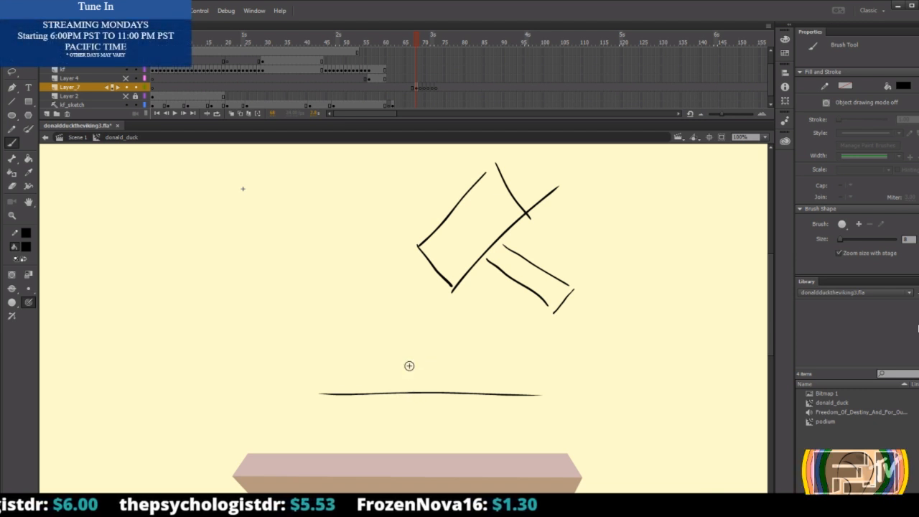
key("ctrl+z")
mouse_move(406, 362)
left_mouse_down()
mouse_move(412, 392)
mouse_move(418, 362)
left_mouse_up()
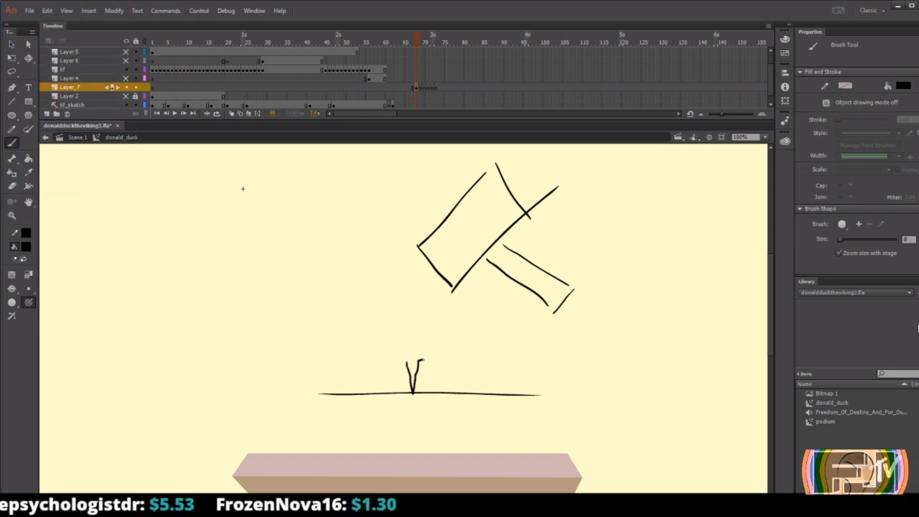
left_click_drag(401, 360, 410, 361)
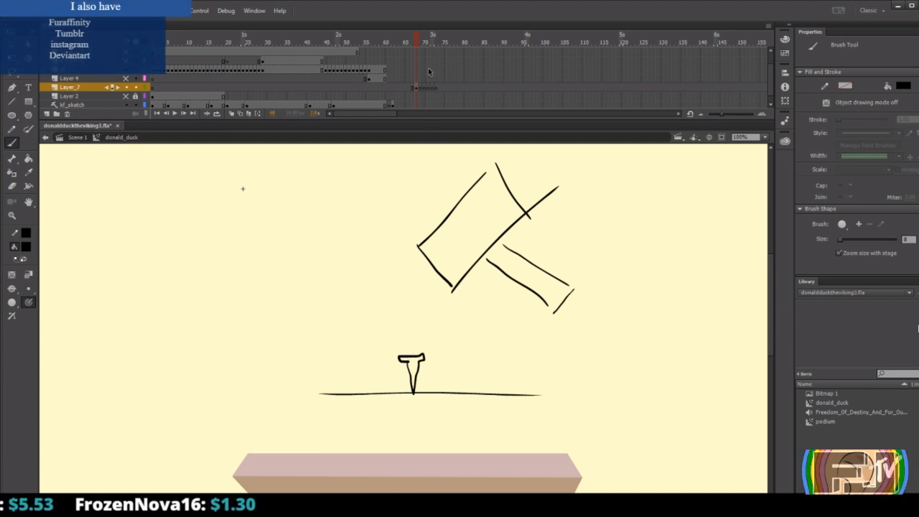
On frame 69, turn on onion skinning and brush a curved arrow marking the hammer's downward swing, undoing the stray stroke.
left_click(422, 43)
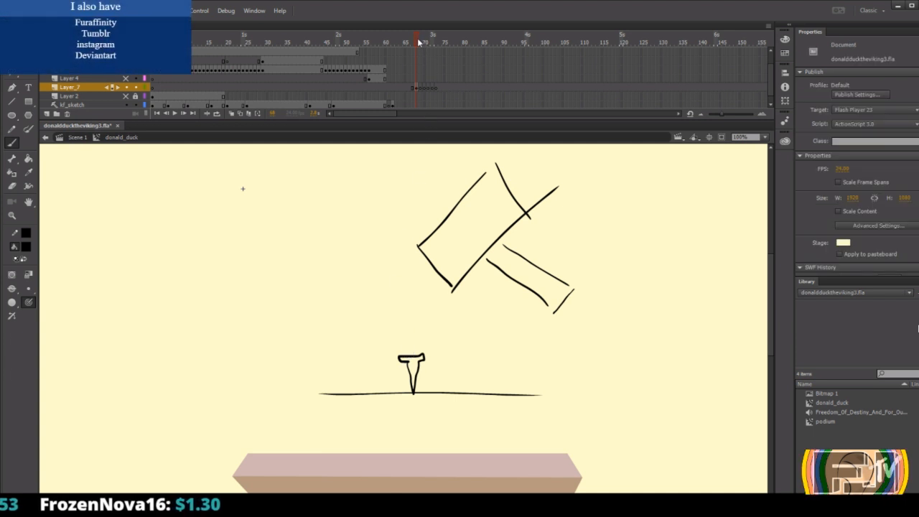
left_click(232, 114)
key("b")
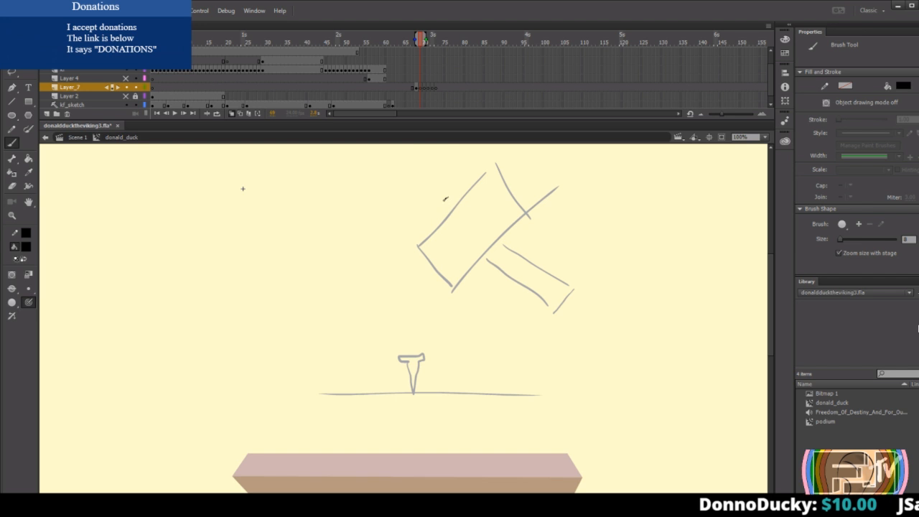
mouse_move(445, 198)
left_mouse_down()
mouse_move(379, 280)
mouse_move(363, 322)
mouse_move(358, 308)
mouse_move(385, 338)
mouse_move(380, 356)
mouse_move(436, 380)
left_mouse_up()
key("ctrl+z")
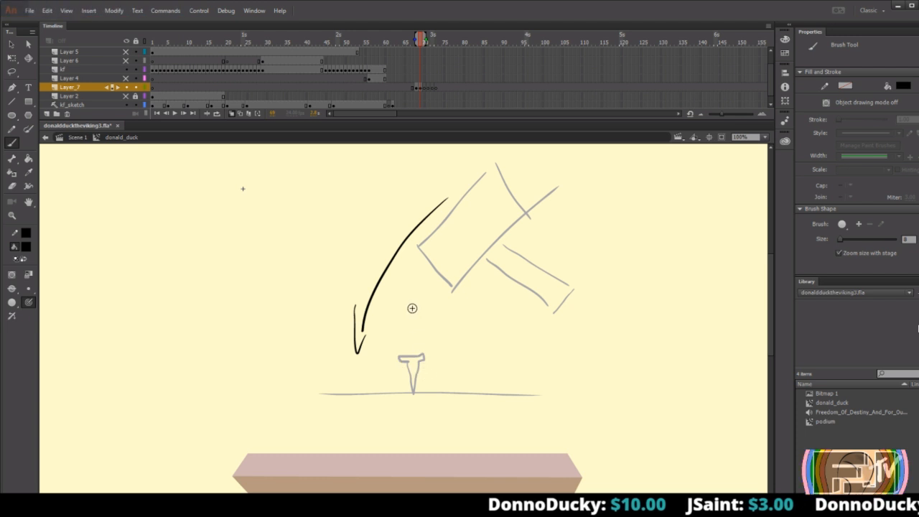
Draw the swung-down hammer head and handle beside the arrow, with a bent nail crushed beneath the head.
mouse_move(419, 266)
left_mouse_down()
mouse_move(383, 360)
mouse_move(439, 373)
mouse_move(476, 285)
mouse_move(415, 265)
left_mouse_up()
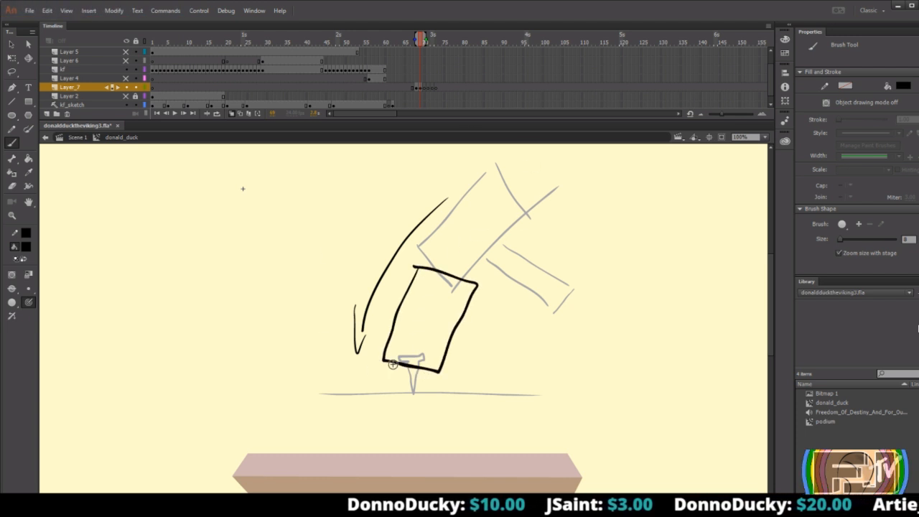
mouse_move(465, 313)
left_mouse_down()
mouse_move(532, 345)
mouse_move(529, 366)
mouse_move(448, 352)
left_mouse_up()
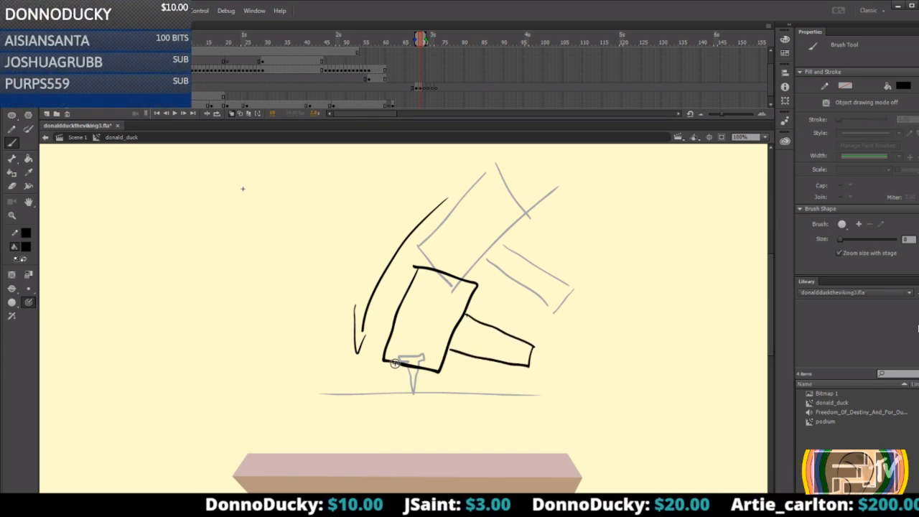
left_click_drag(388, 383, 398, 366)
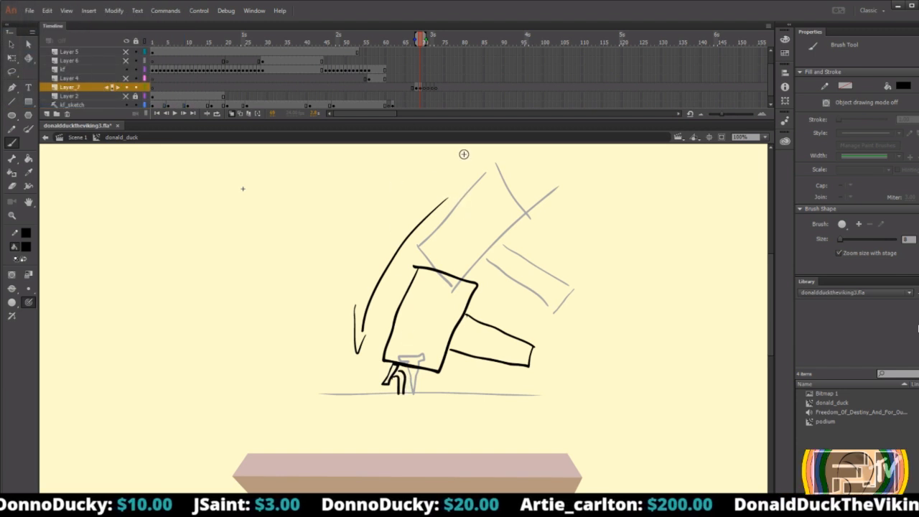
Flip back and forth between frames 68 and 70 to examine the hammer's strike.
key("comma")
key("period")
key("period")
key("comma")
key("period")
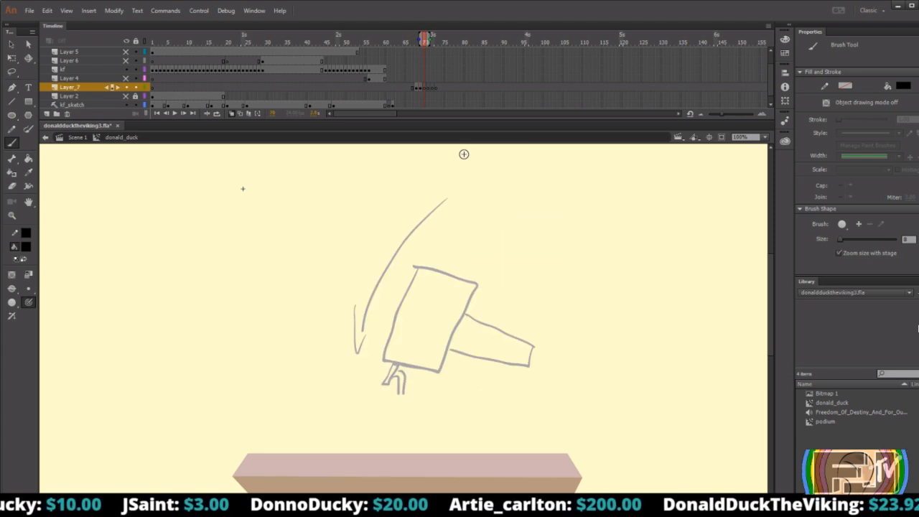
key("comma")
key("period")
key("comma")
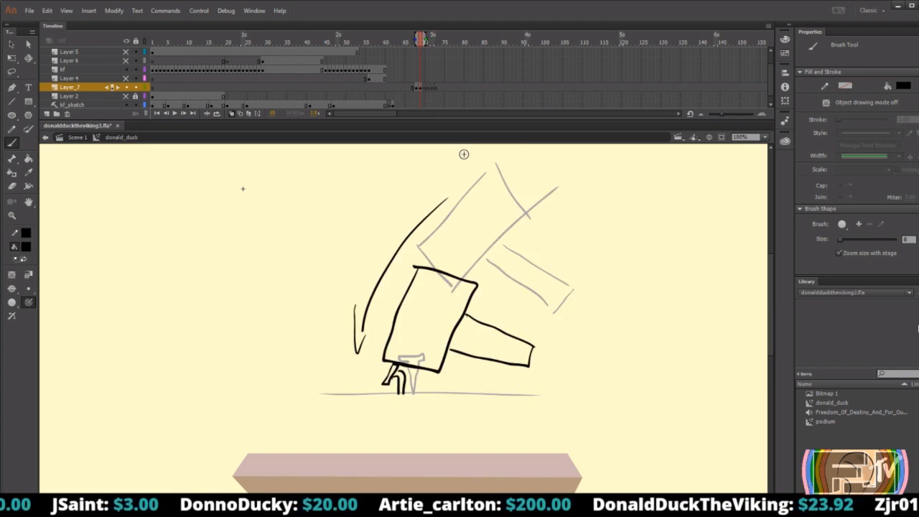
Shift the strike drawing one frame later on Layer_7 and clear the artwork on frame 69 for an in-between.
left_click(420, 87)
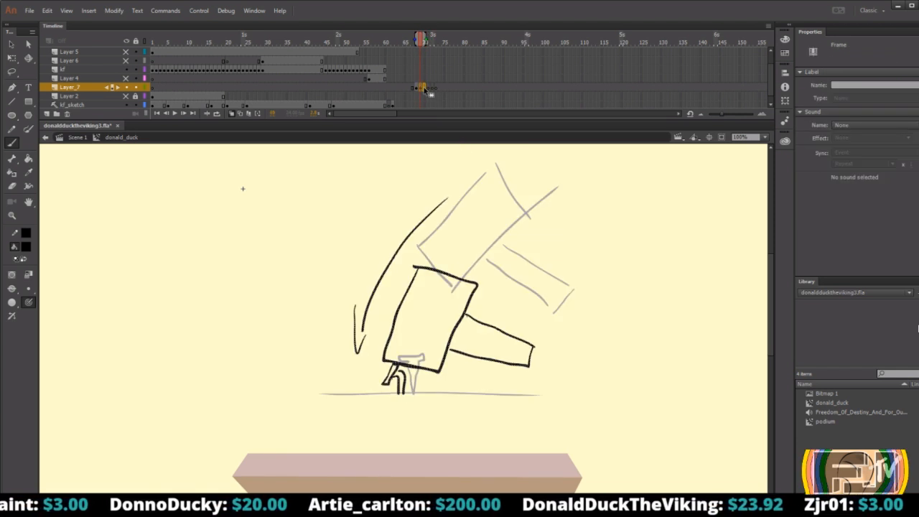
left_click_drag(424, 89, 424, 89)
left_click(420, 88)
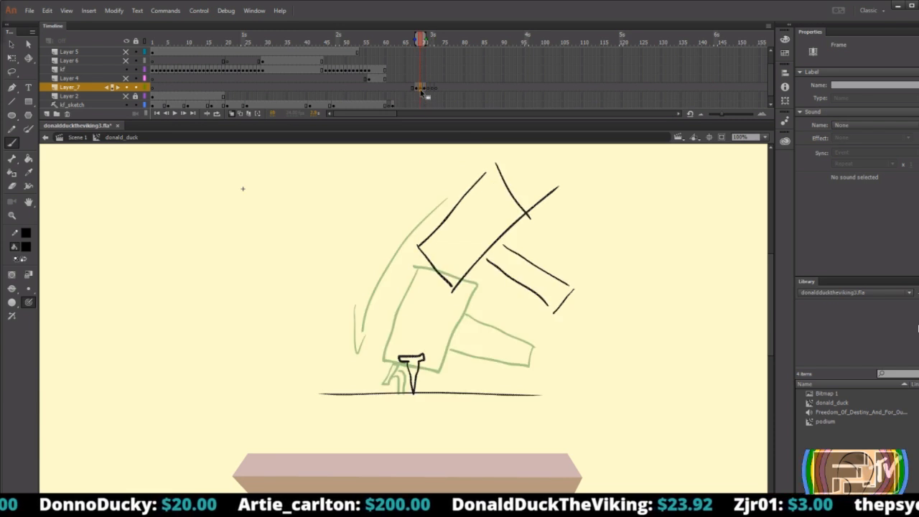
left_click(11, 45)
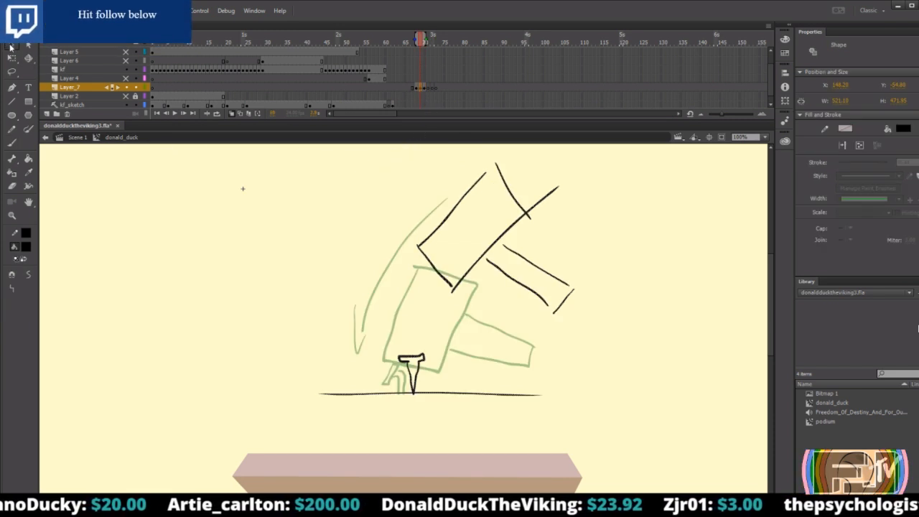
left_click_drag(301, 150, 535, 286)
left_click(586, 441)
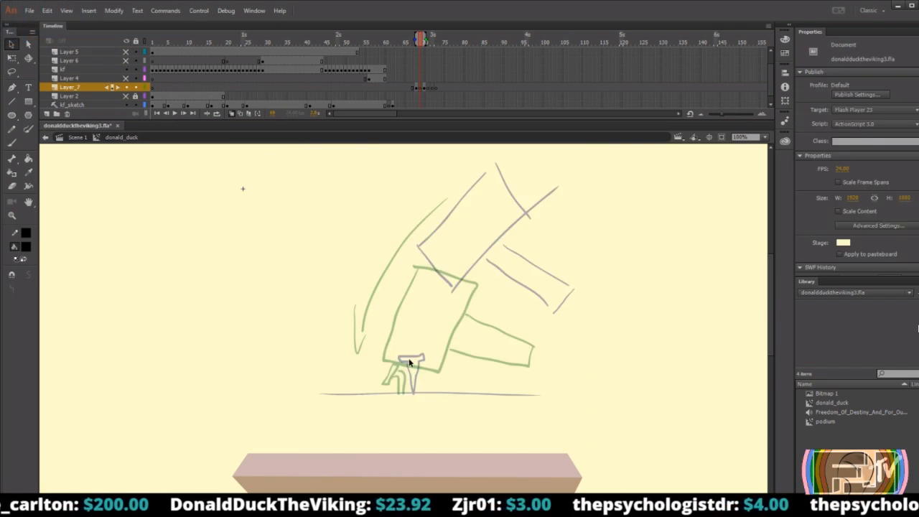
Draw a thick ground line and a bent nail on the empty in-between frame, guided by the onion skins.
key("b")
left_click_drag(327, 394, 522, 415)
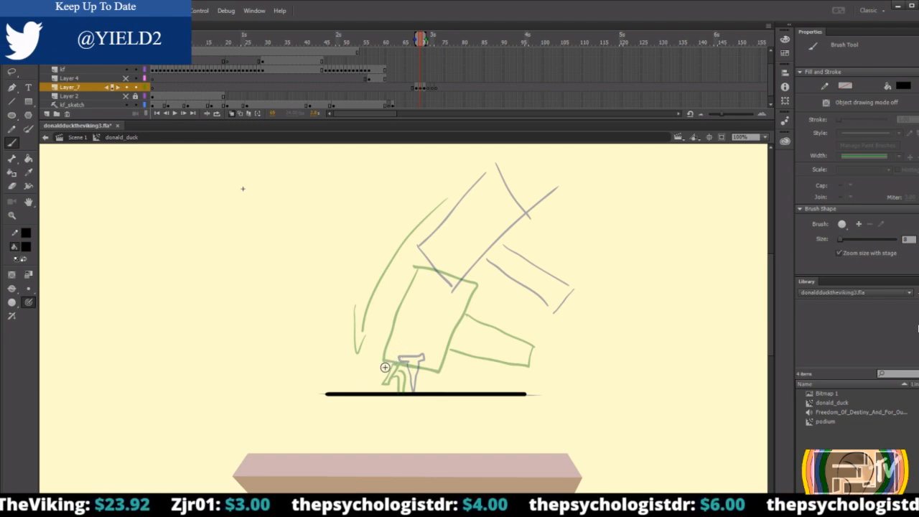
mouse_move(403, 352)
left_mouse_down()
mouse_move(384, 372)
mouse_move(409, 356)
mouse_move(421, 392)
left_mouse_up()
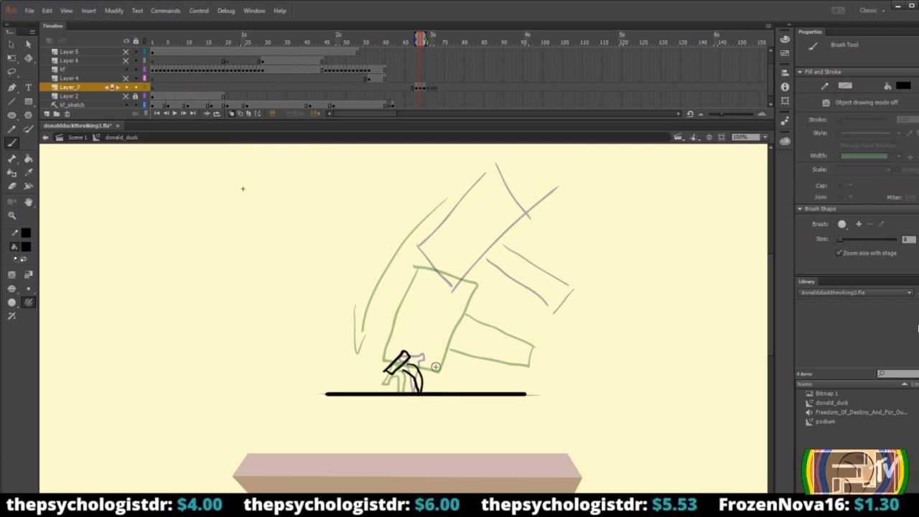
Draw the in-between hammer, head and handle, midway between the raised and struck poses.
mouse_move(445, 213)
left_mouse_down()
mouse_move(407, 288)
mouse_move(463, 328)
mouse_move(508, 243)
left_mouse_up()
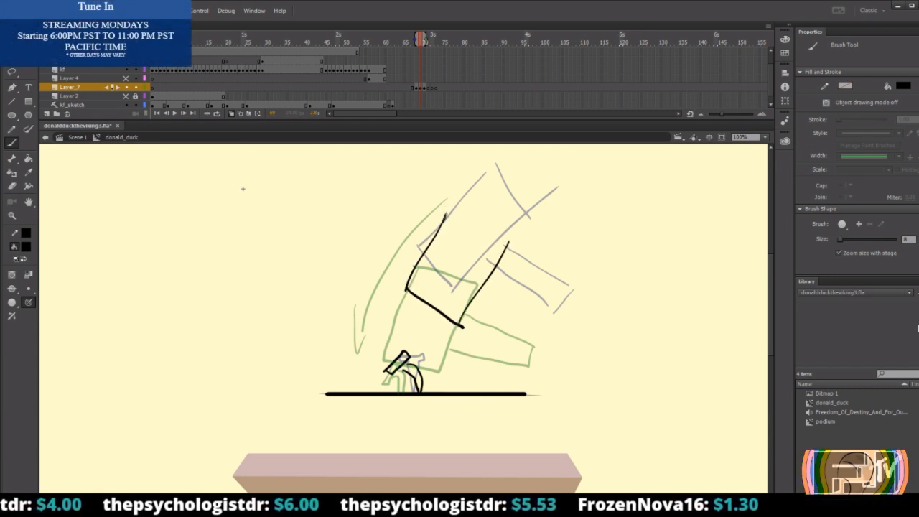
mouse_move(450, 204)
left_mouse_down()
mouse_move(415, 272)
mouse_move(479, 219)
mouse_move(510, 239)
left_mouse_up()
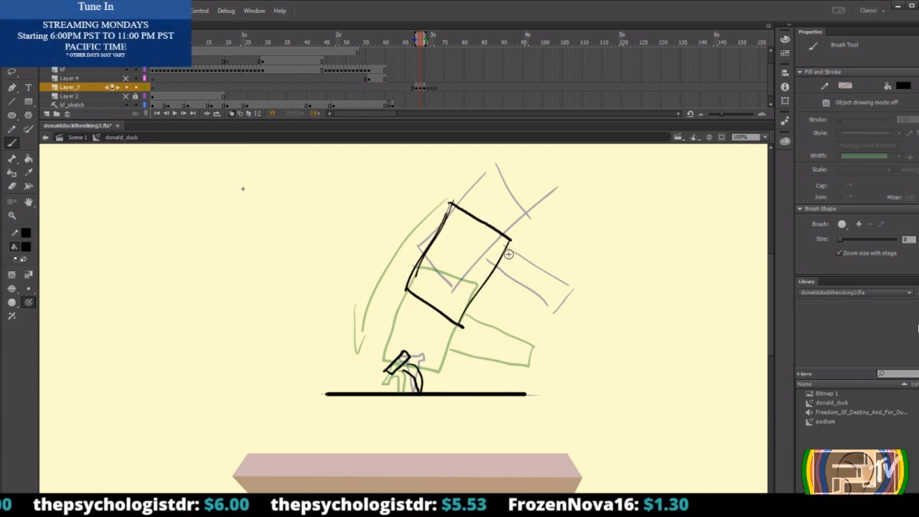
mouse_move(491, 280)
left_mouse_down()
mouse_move(543, 308)
mouse_move(538, 327)
left_mouse_up()
left_click_drag(538, 327, 490, 300)
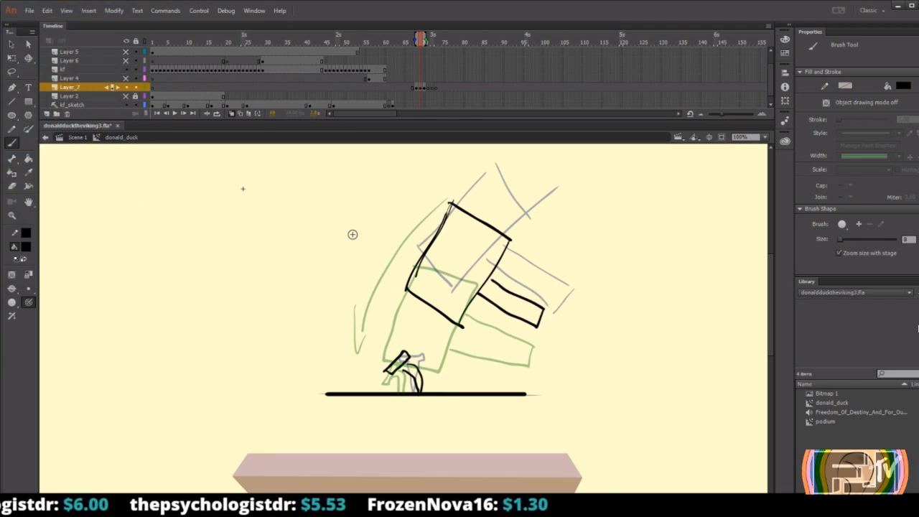
Annotate the in-between frame with an arrow pointing at the hammer and a large X beside it.
left_click_drag(306, 227, 354, 262)
mouse_move(332, 271)
left_mouse_down()
mouse_move(378, 268)
mouse_move(379, 240)
left_mouse_up()
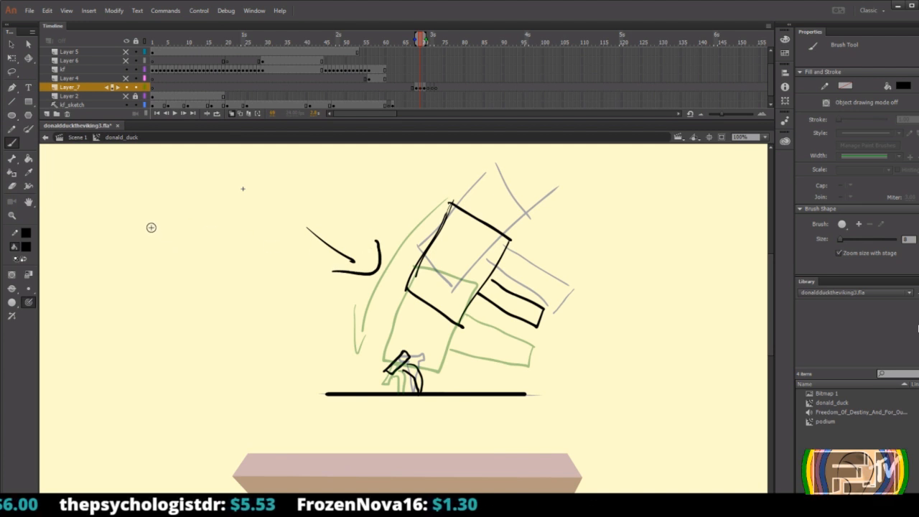
left_click_drag(156, 225, 228, 284)
left_click_drag(217, 202, 151, 305)
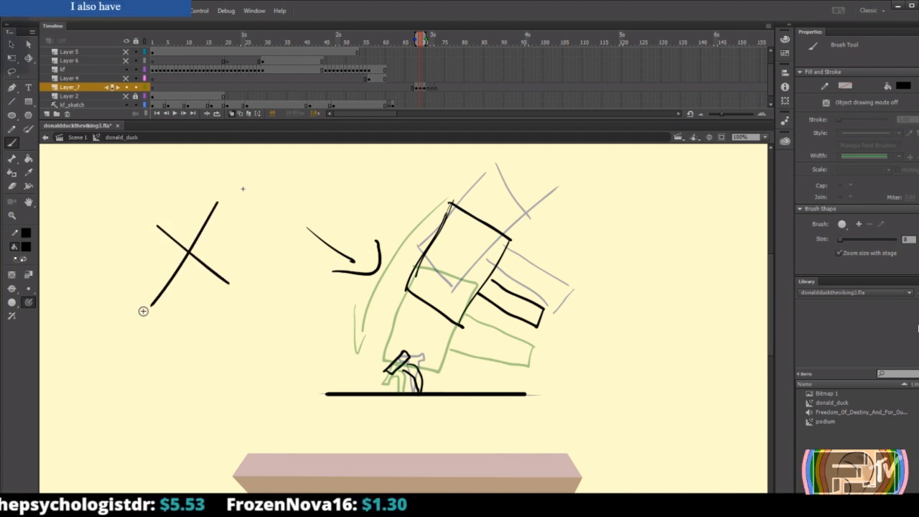
Flip repeatedly through the hammer frames to compare the raised, in-between and struck poses and the nail's reaction.
key("comma")
key("comma")
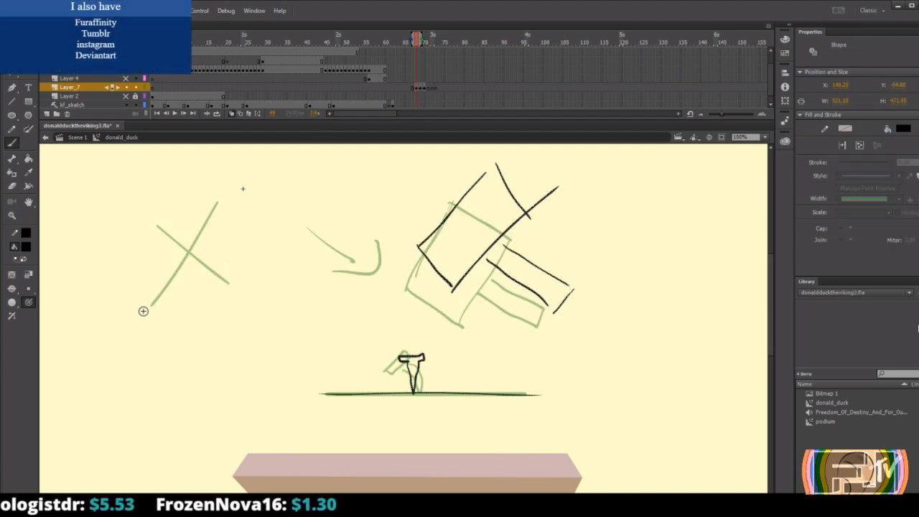
key("period")
key("period")
key("period")
key("period")
key("comma")
key("comma")
key("comma")
key("comma")
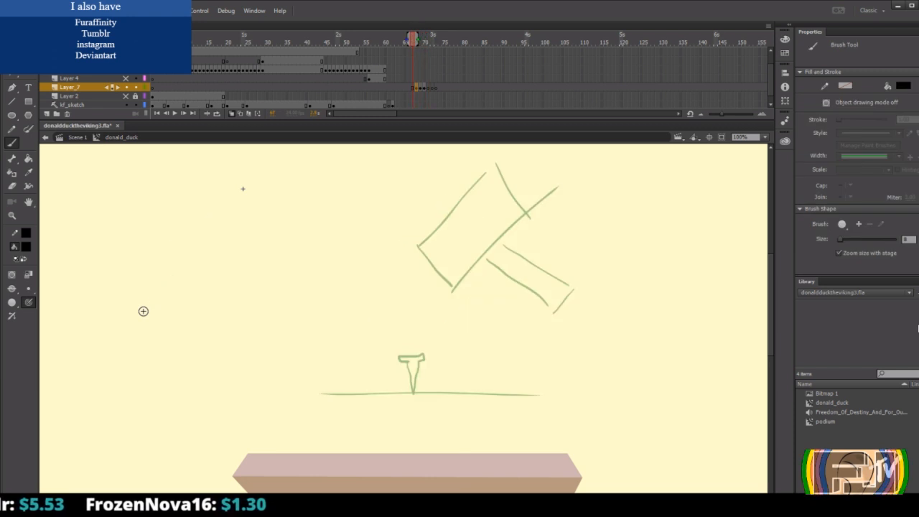
key("period")
key("period")
key("period")
key("comma")
key("comma")
key("comma")
key("period")
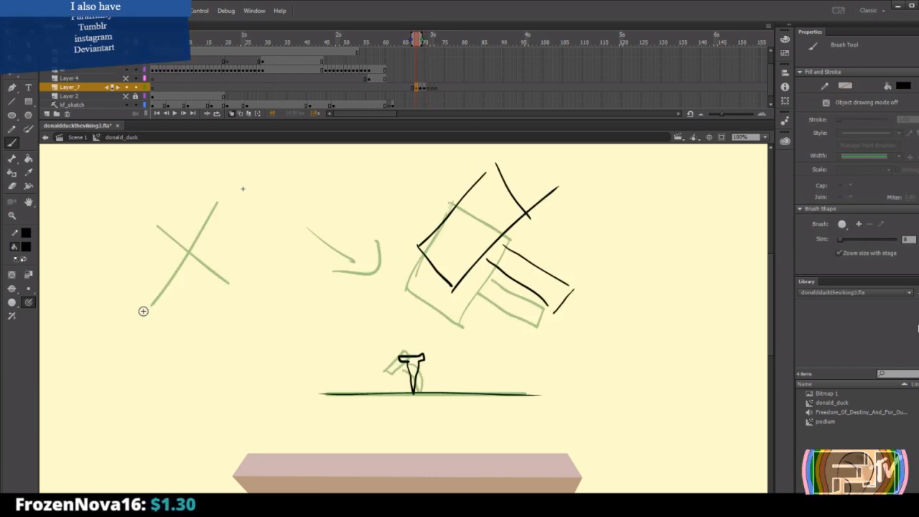
key("period")
key("comma")
key("period")
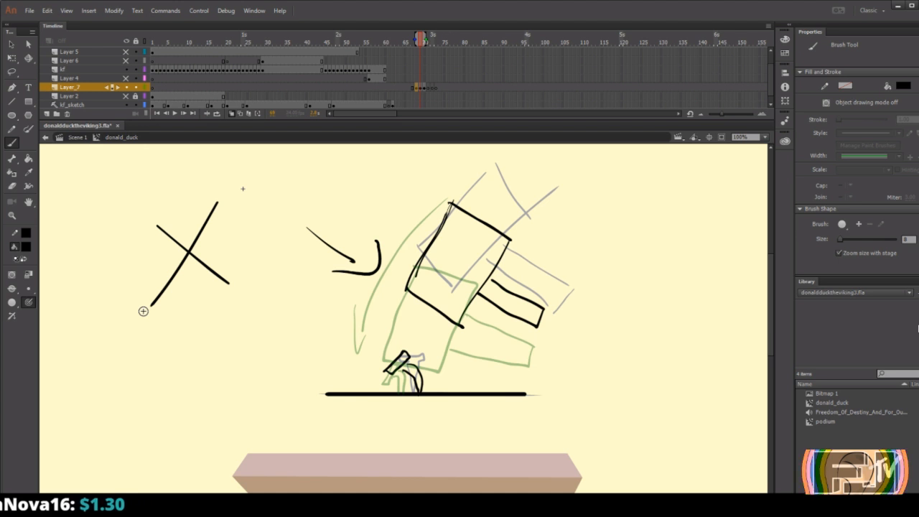
key("comma")
key("period")
key("comma")
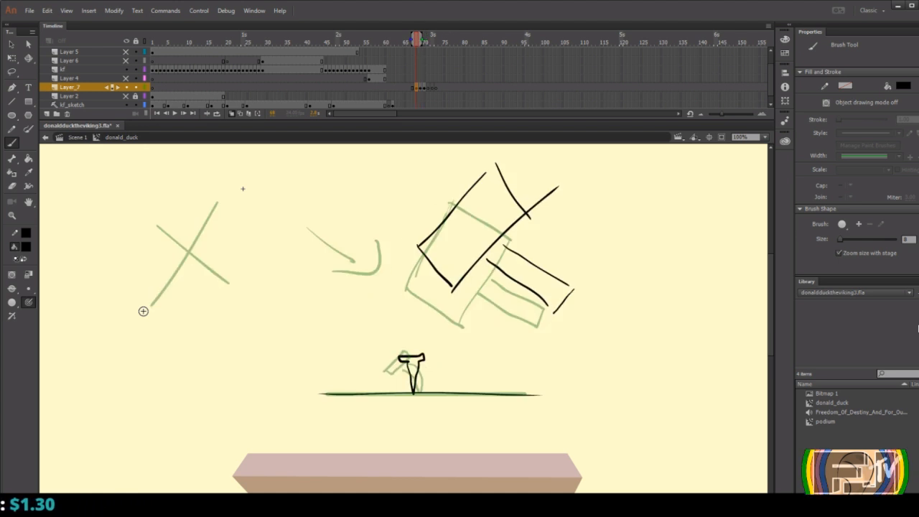
key("comma")
key("period")
key("period")
key("period")
key("comma")
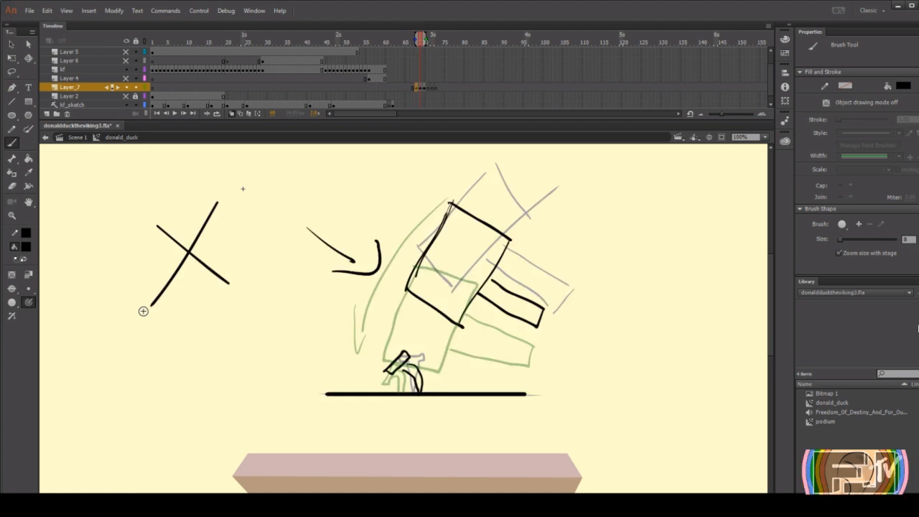
key("comma")
key("period")
key("comma")
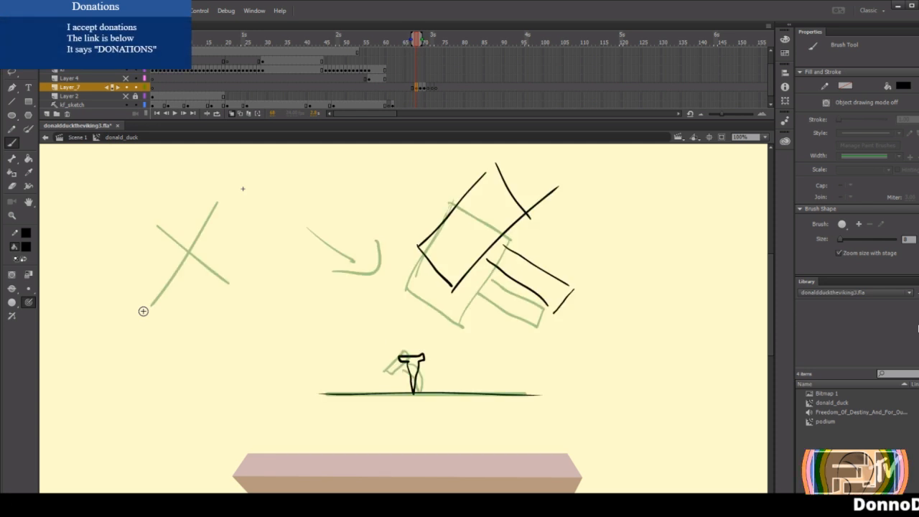
key("period")
key("period")
key("comma")
key("comma")
key("period")
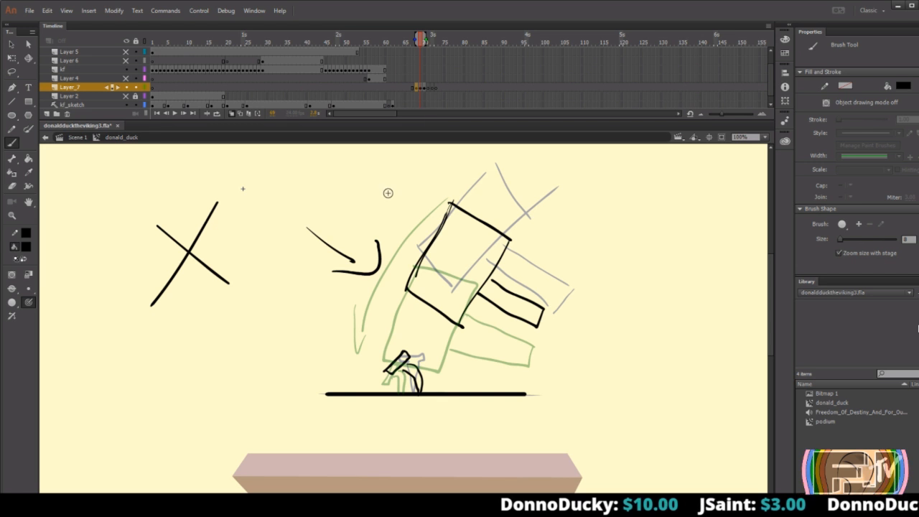
Replace the bent nail on the in-between frame with an upright flat-headed nail traced over the previous frame's nail.
key("v")
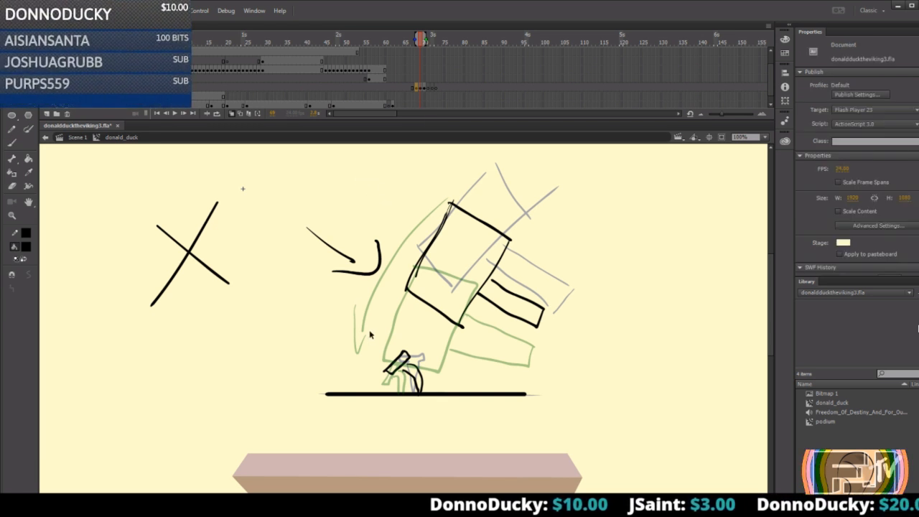
left_click_drag(350, 333, 441, 393)
key("Delete")
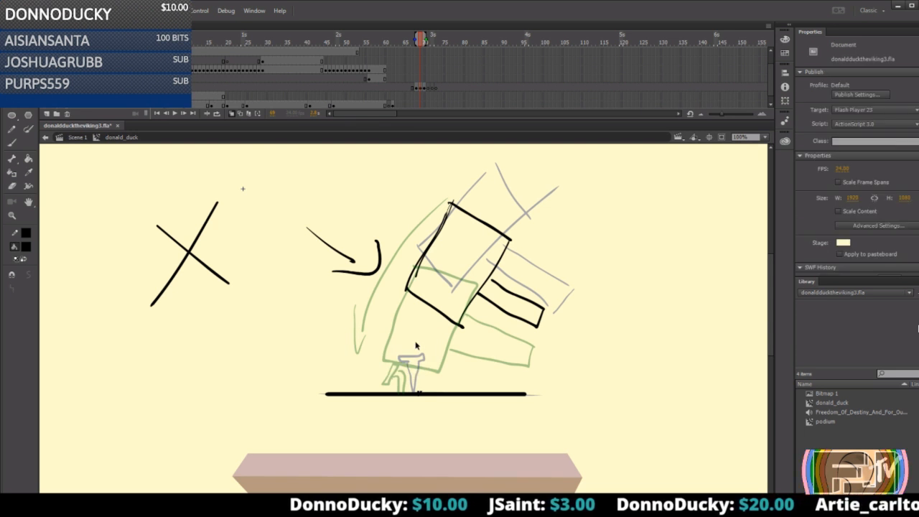
key("b")
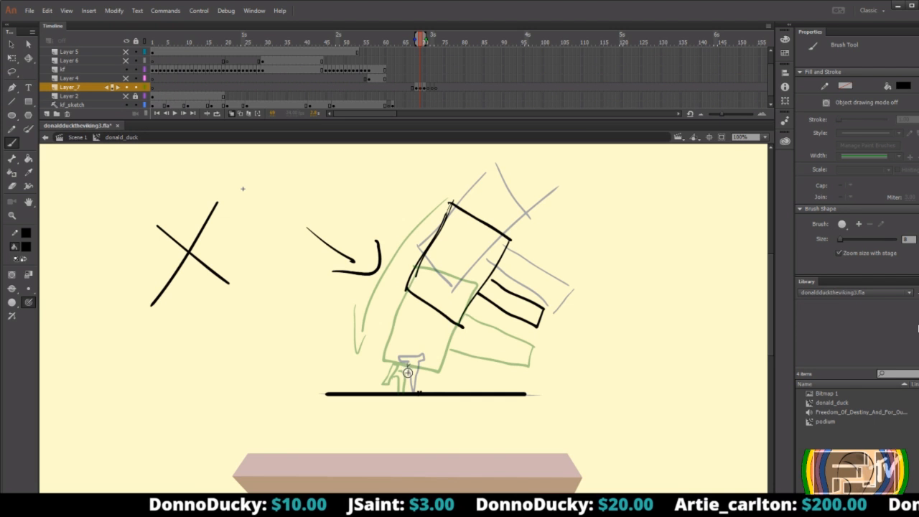
left_click_drag(399, 360, 400, 356)
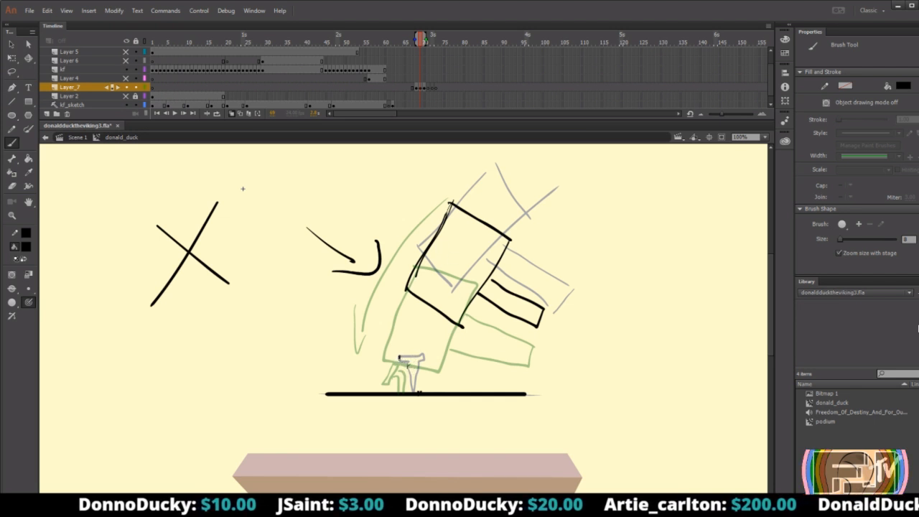
left_click_drag(411, 389, 413, 392)
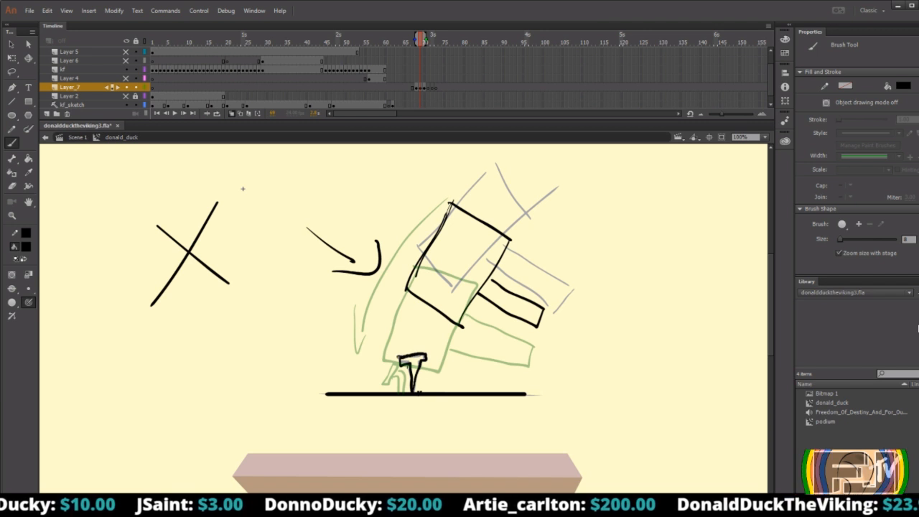
left_click_drag(400, 361, 399, 357)
Flip between the hammer frames to check the strike with the nail kept upright on the in-between.
key("comma")
key("period")
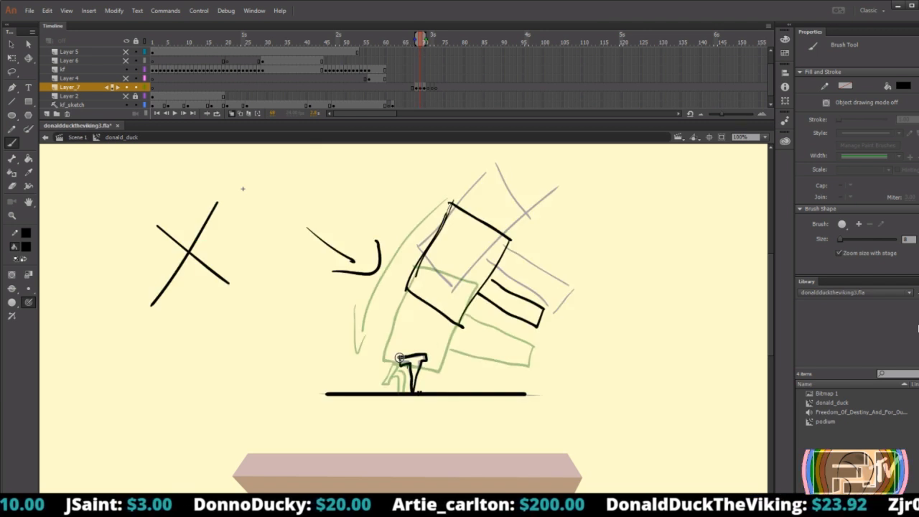
key("period")
key("comma")
key("comma")
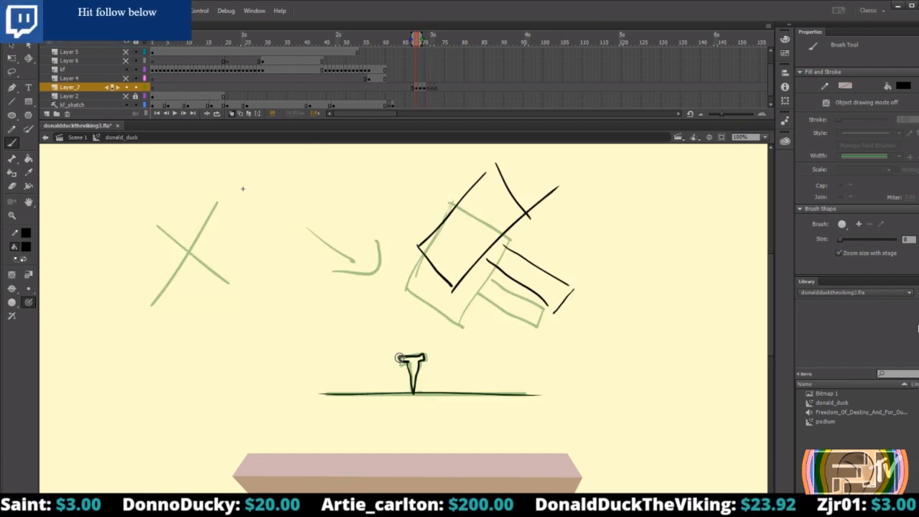
key("period")
Turn off onion skinning and play through the hammer frames to review the strike on the nail.
key("period")
key("comma")
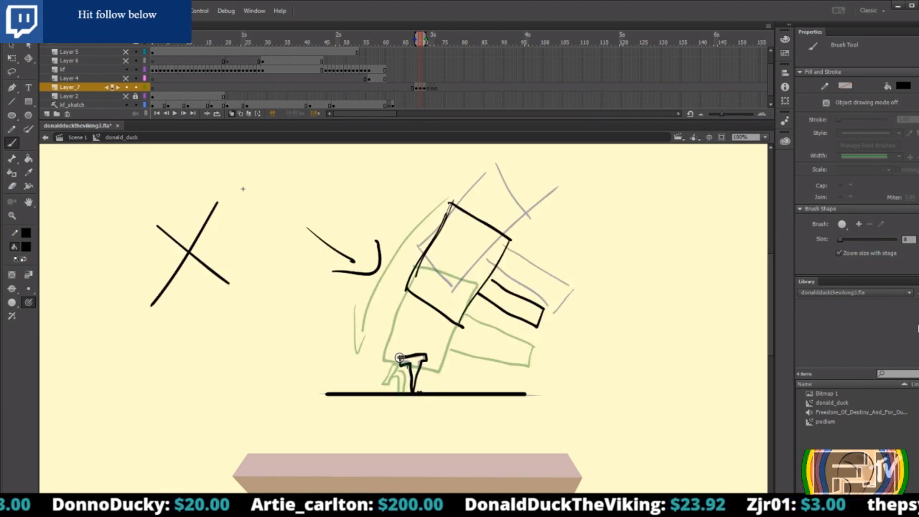
key("period")
key("comma")
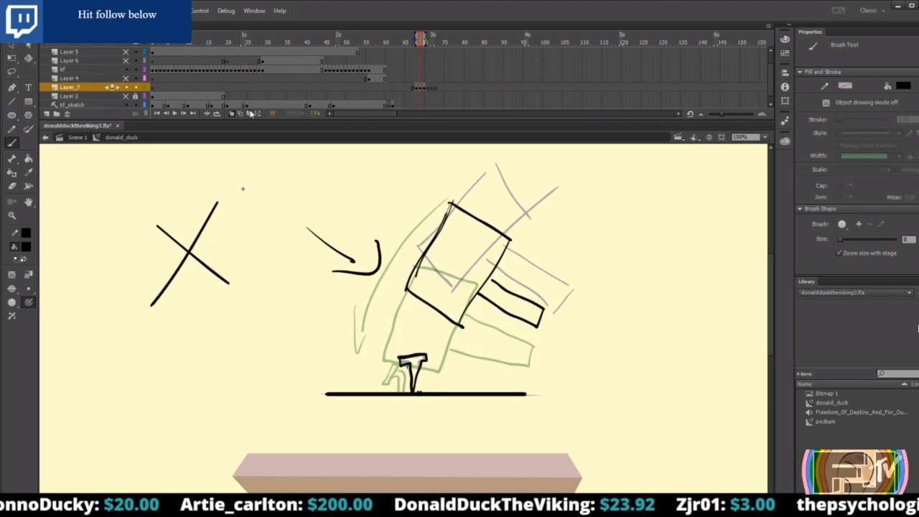
key("Return")
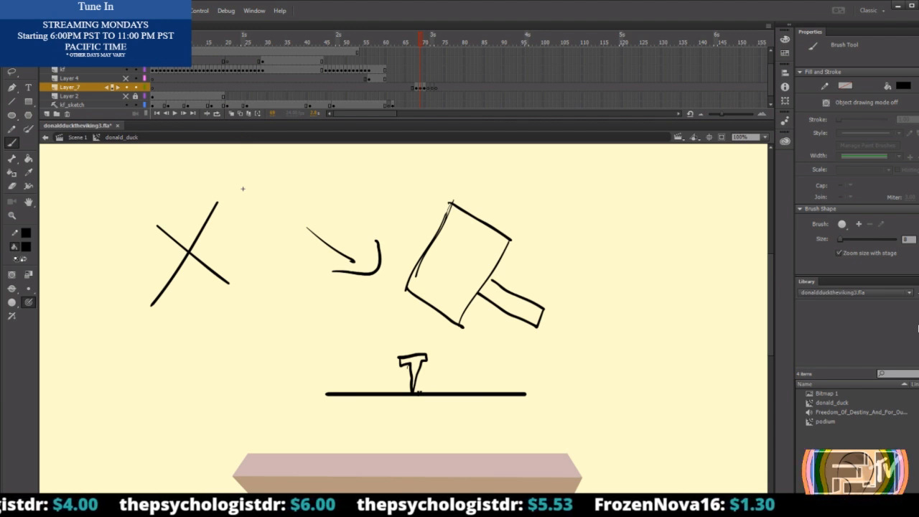
Delete the hammer, nail, ground line, arrow and X drawings from the current frame.
key("v")
mouse_move(115, 153)
left_mouse_down()
mouse_move(506, 384)
mouse_move(616, 435)
left_mouse_up()
key("Delete")
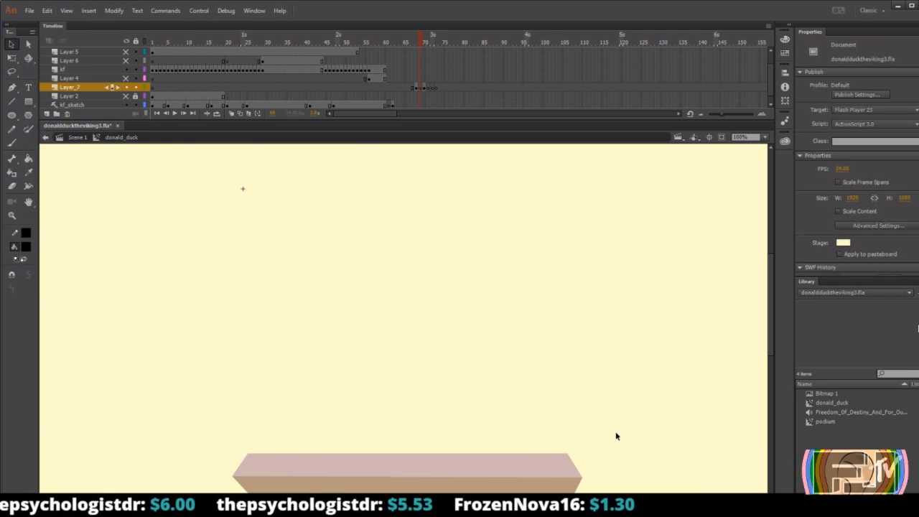
Remove the hammer demo frames and all remaining frames from Layer_7, and delete the layer.
left_click_drag(438, 88, 412, 87)
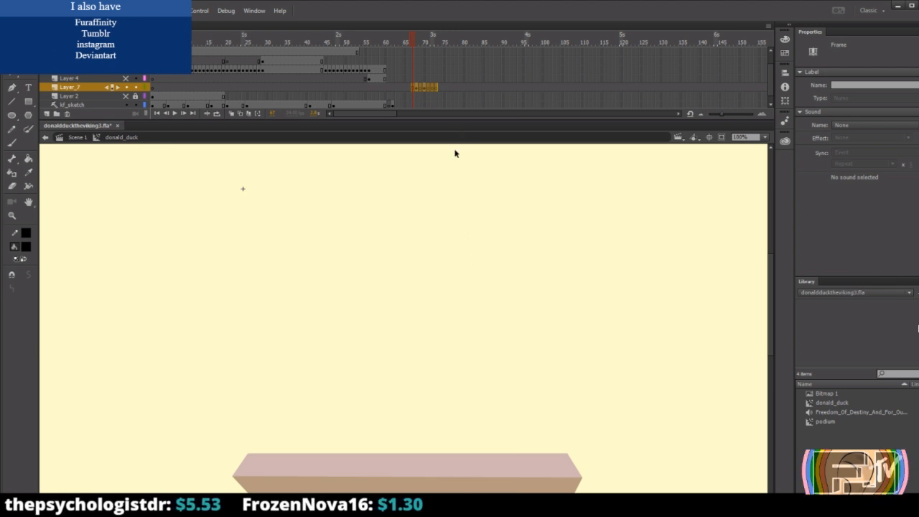
left_click(431, 87)
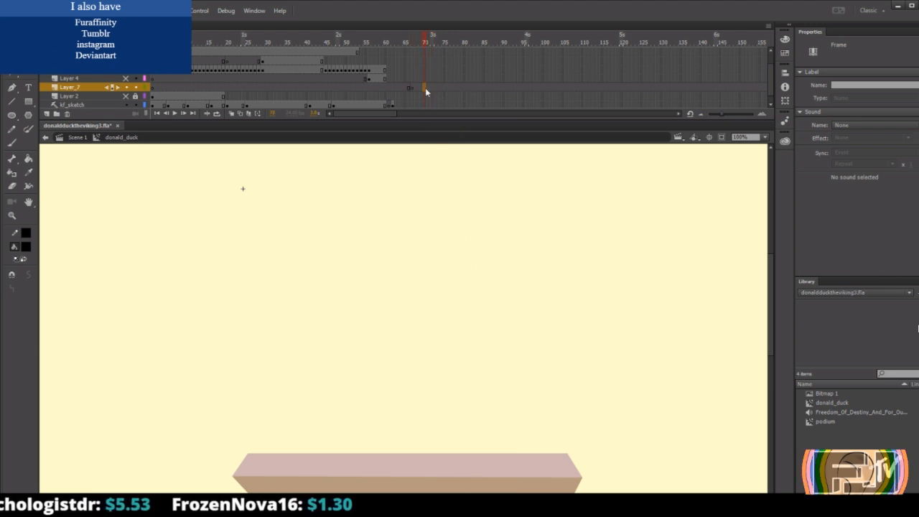
double_click(425, 87)
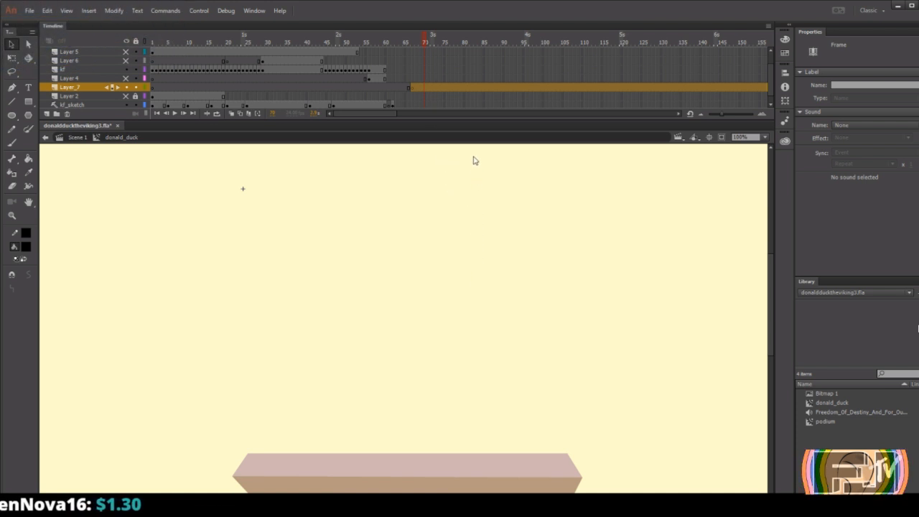
left_click(385, 85)
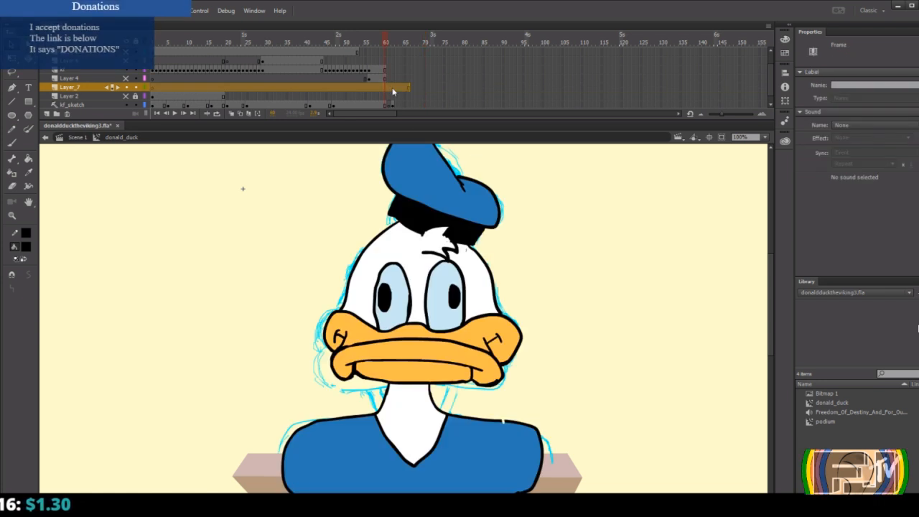
left_click(421, 88)
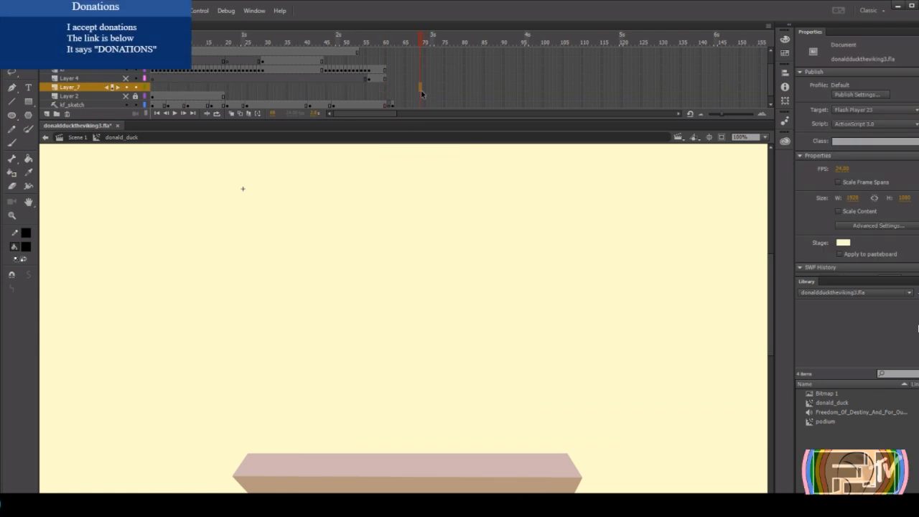
left_click_drag(82, 88, 66, 113)
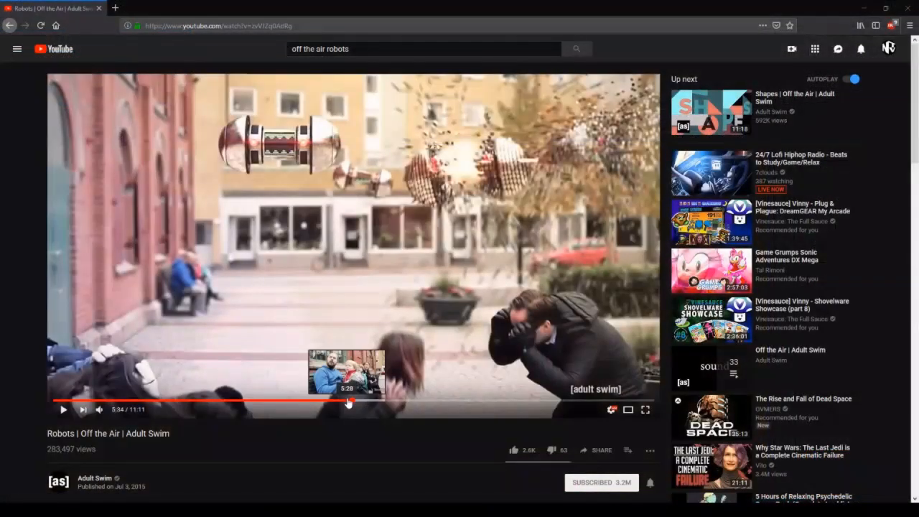
In YouTube in the browser, rewind the "Robots | Off the Air" video to 5:13 and play it.
left_click(347, 404)
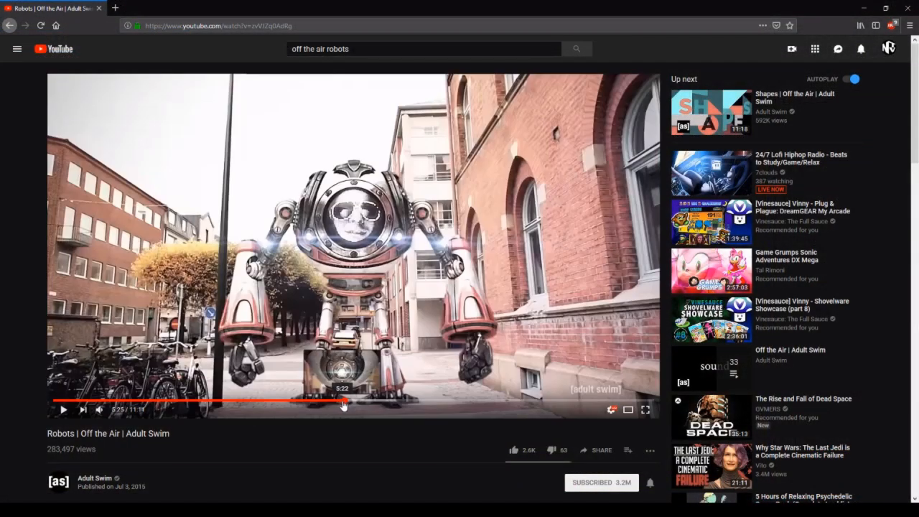
left_click(343, 406)
left_click(334, 405)
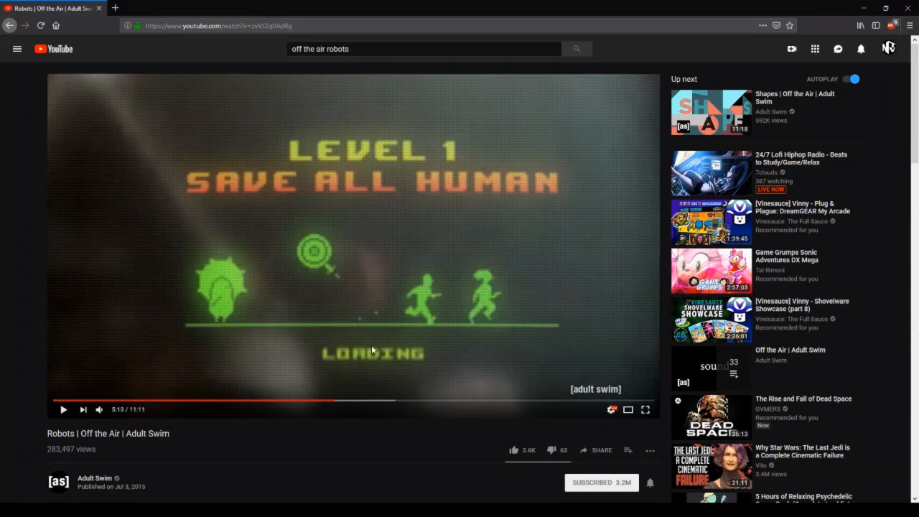
left_click(370, 290)
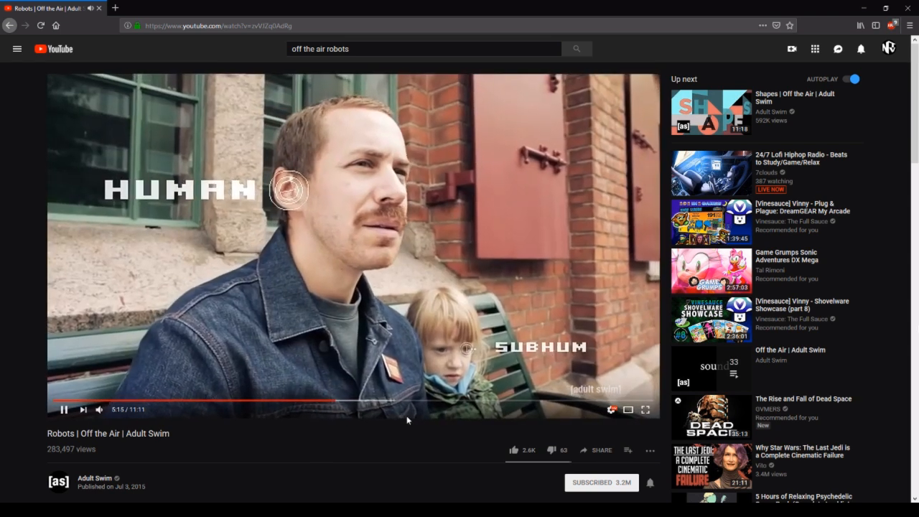
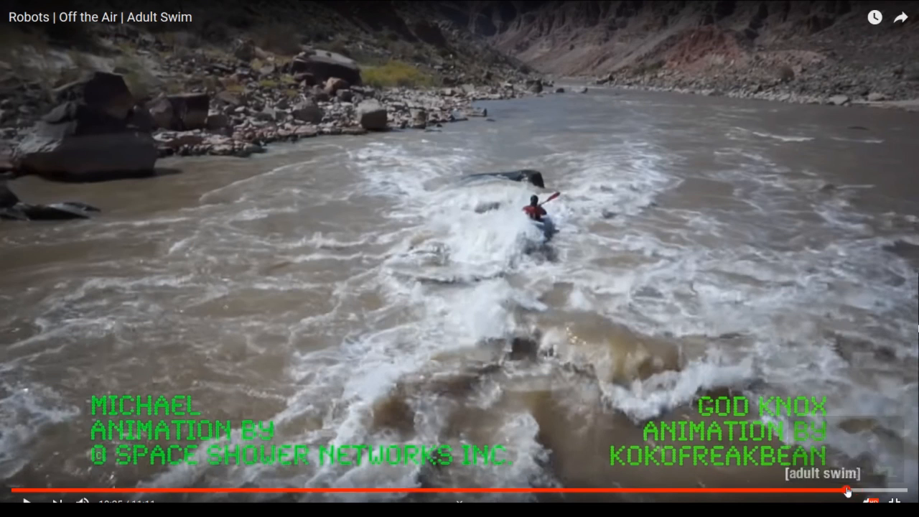
Scrub through the closing credits of the video to the "AI vs AI" short film credit at 10:42.
left_click(845, 491)
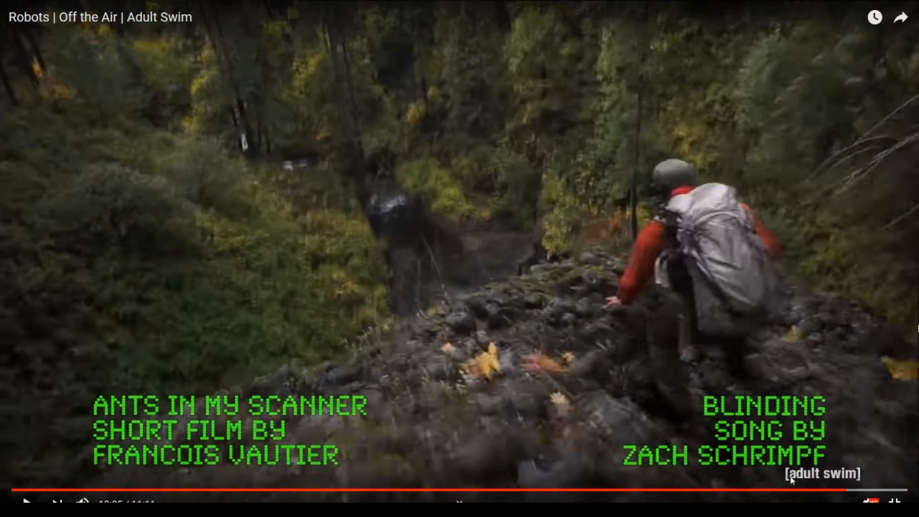
left_click(867, 493)
left_click_drag(866, 493, 890, 492)
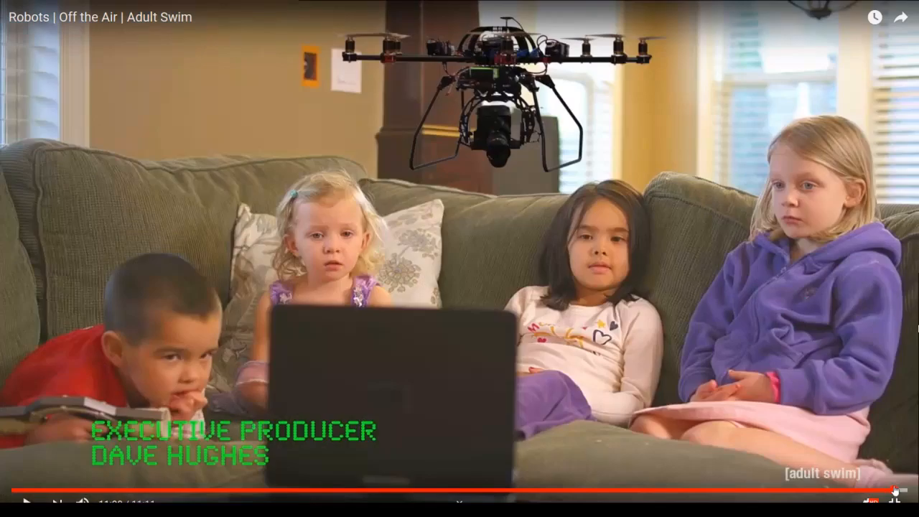
left_click(890, 490)
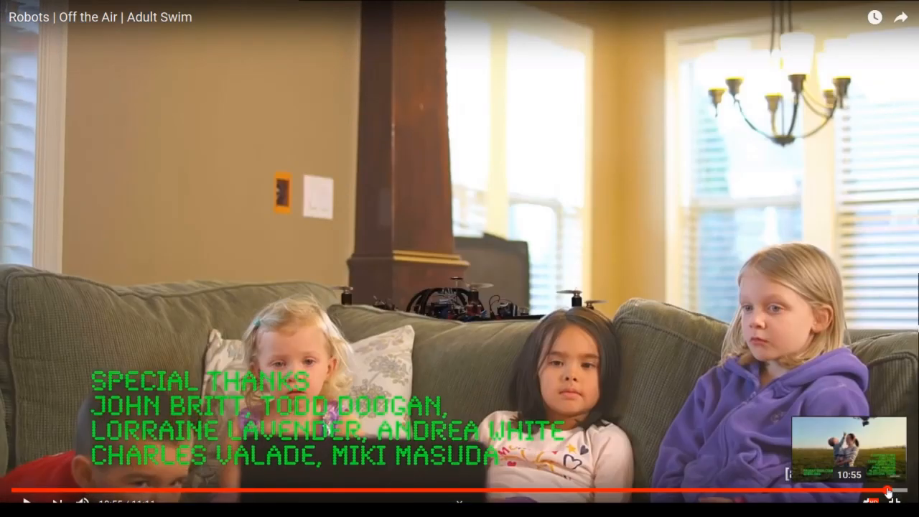
left_click(887, 491)
left_click(885, 491)
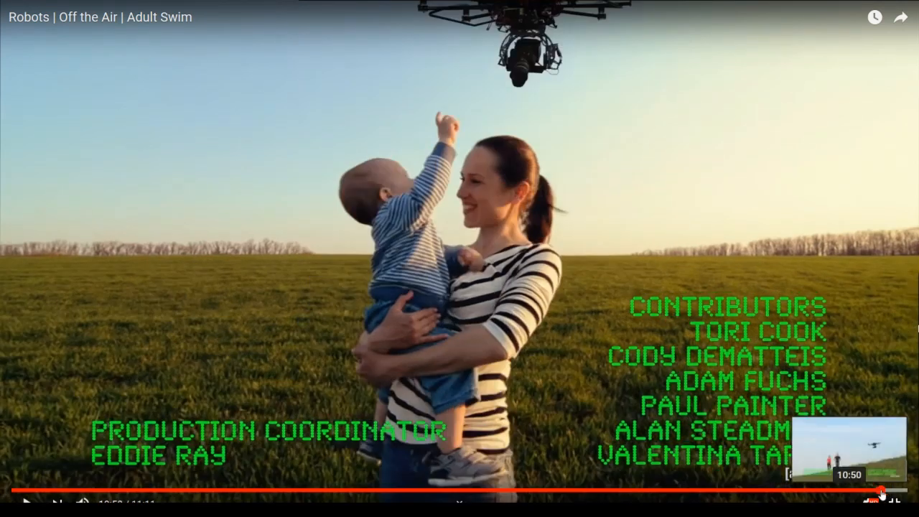
left_click(880, 490)
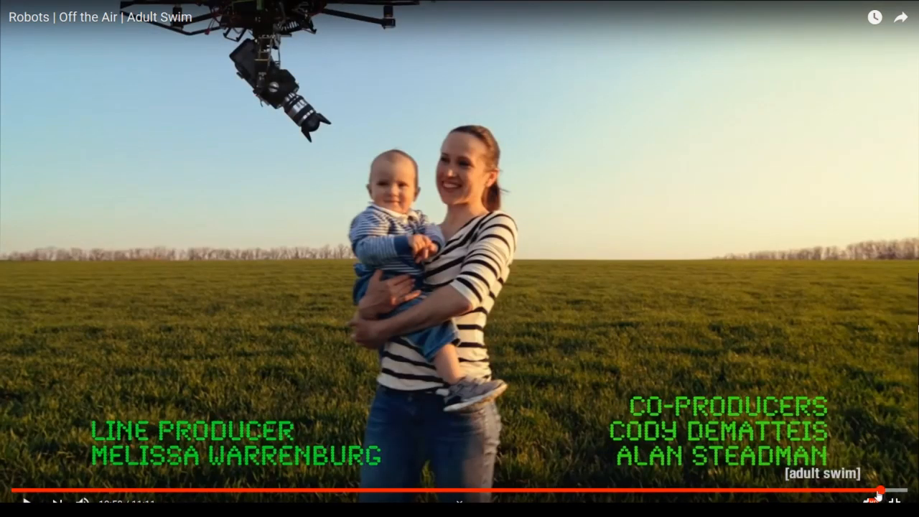
left_click(876, 491)
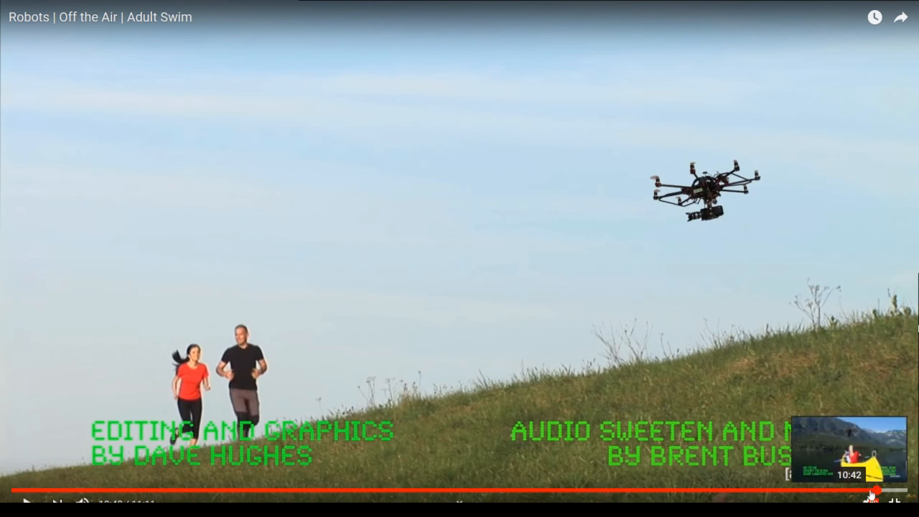
left_click(869, 491)
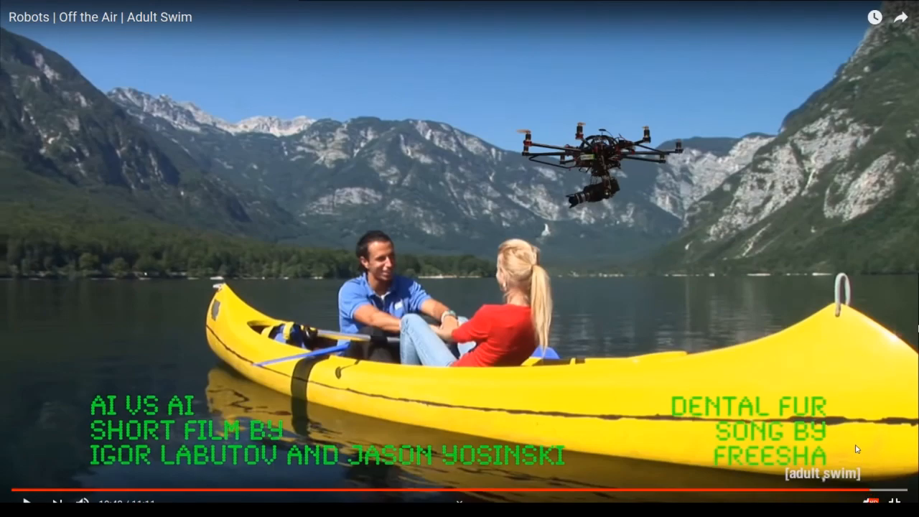
Play the video briefly at the "AI vs AI" credit, pause it, and exit full screen.
left_click(837, 422)
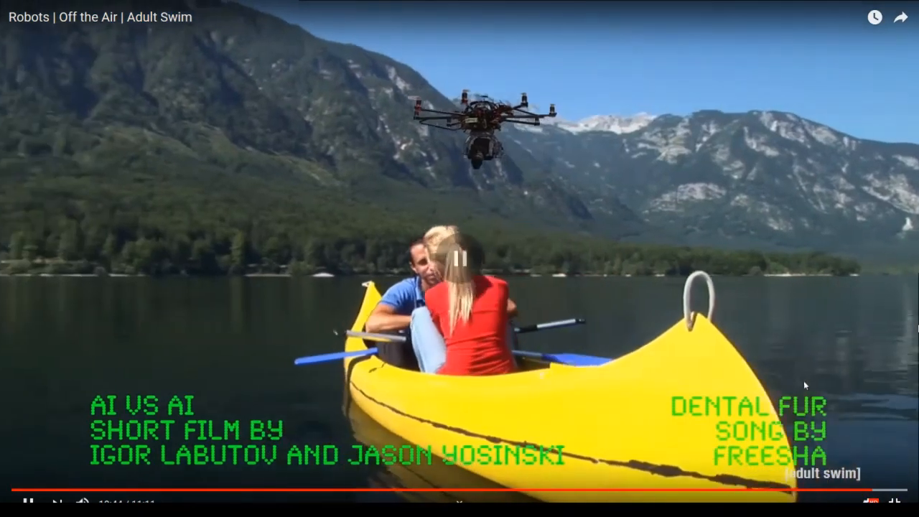
left_click(803, 380)
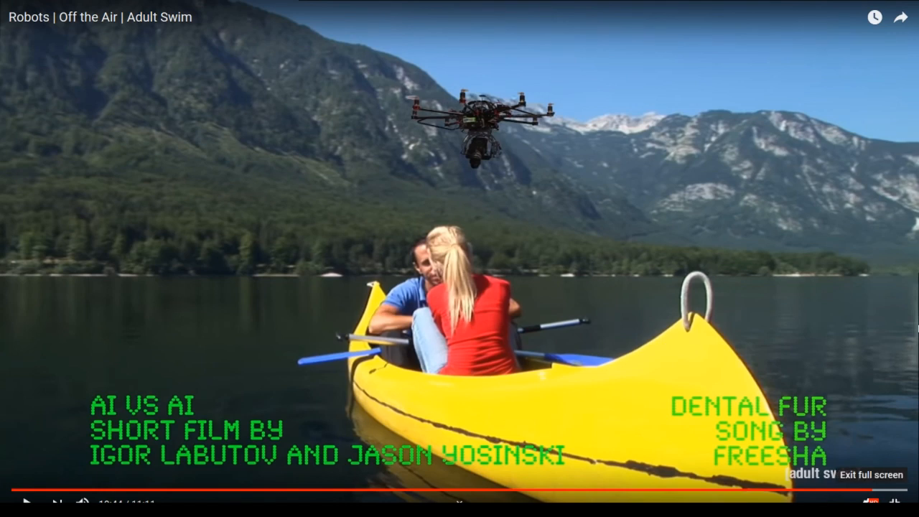
left_click(894, 502)
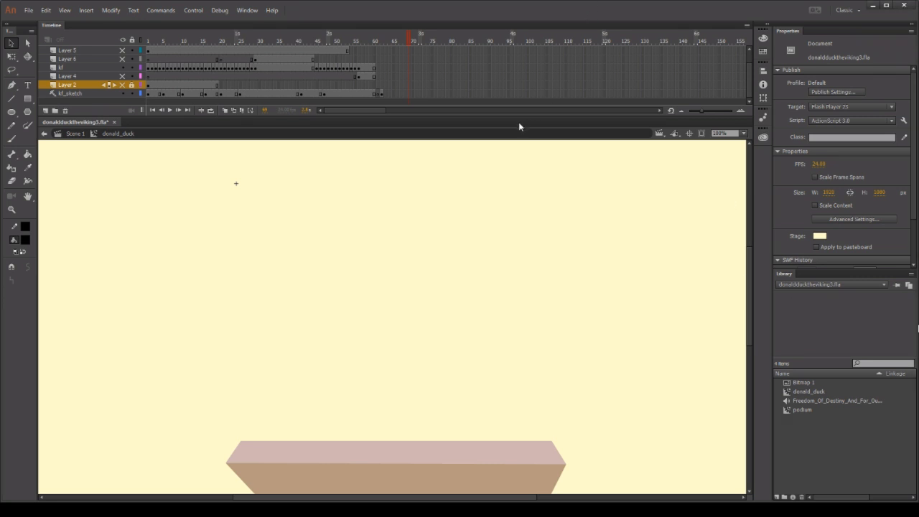
Switch to Animate, go to frame 61, turn on onion skinning, and make the kf_sketch frame ready for brush drawing.
left_click_drag(381, 44, 378, 43)
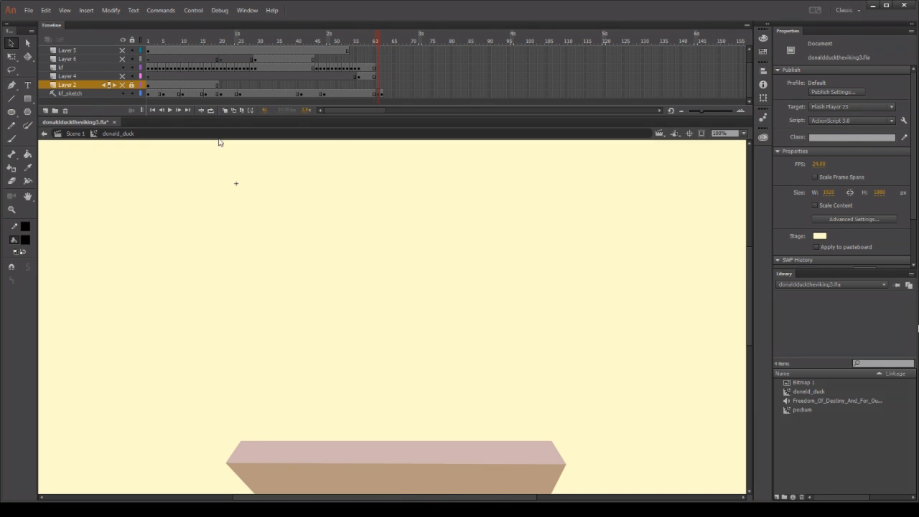
left_click(226, 111)
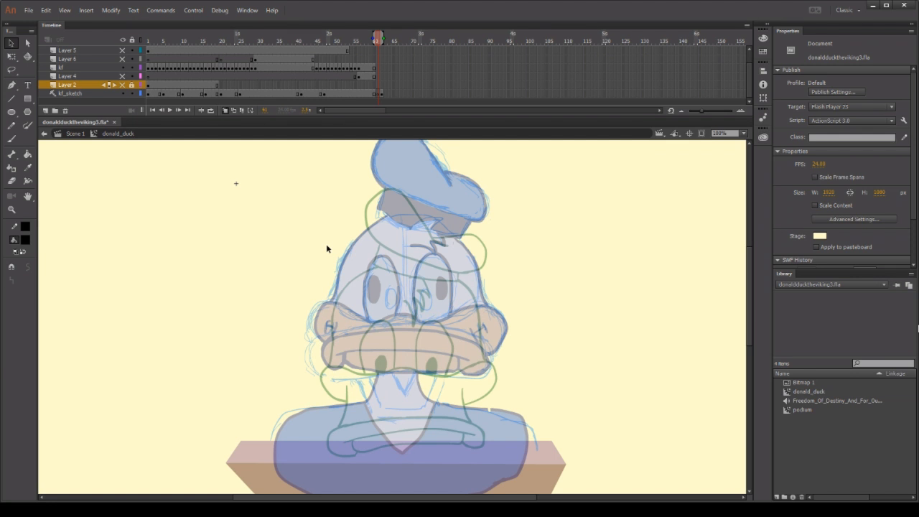
key("b")
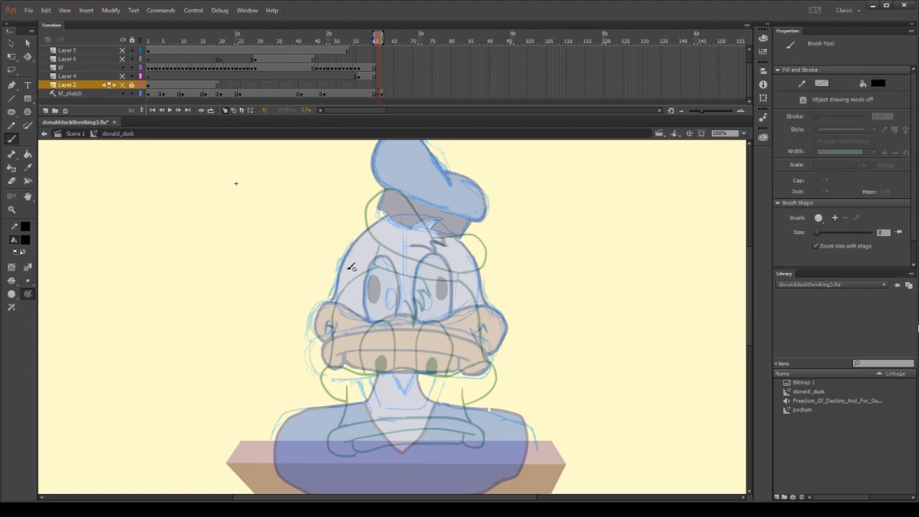
left_click(379, 94)
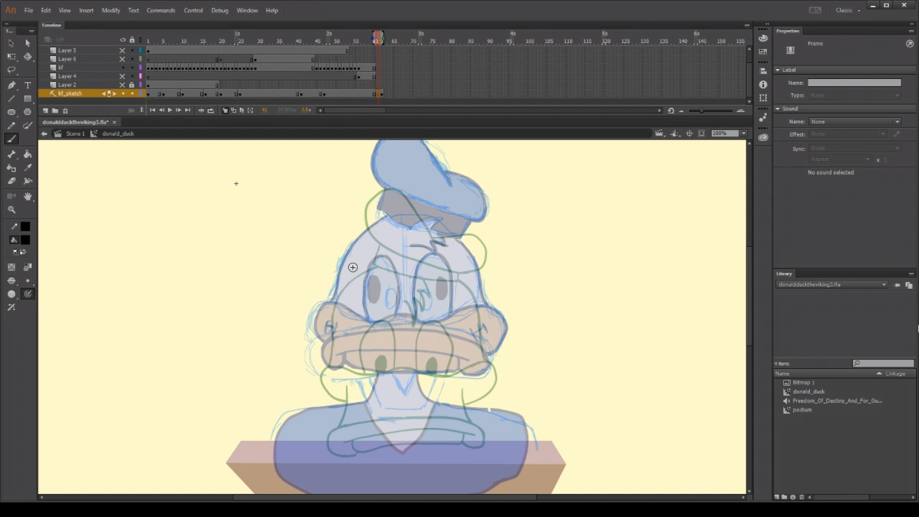
Sketch the duck's lowered head outline as a black arch across the onion-skinned forehead, redrawing its curve and right side.
mouse_move(350, 265)
left_mouse_down()
mouse_move(332, 311)
mouse_move(332, 346)
left_mouse_up()
mouse_move(341, 288)
left_mouse_down()
mouse_move(410, 247)
mouse_move(446, 255)
mouse_move(478, 278)
mouse_move(492, 343)
left_mouse_up()
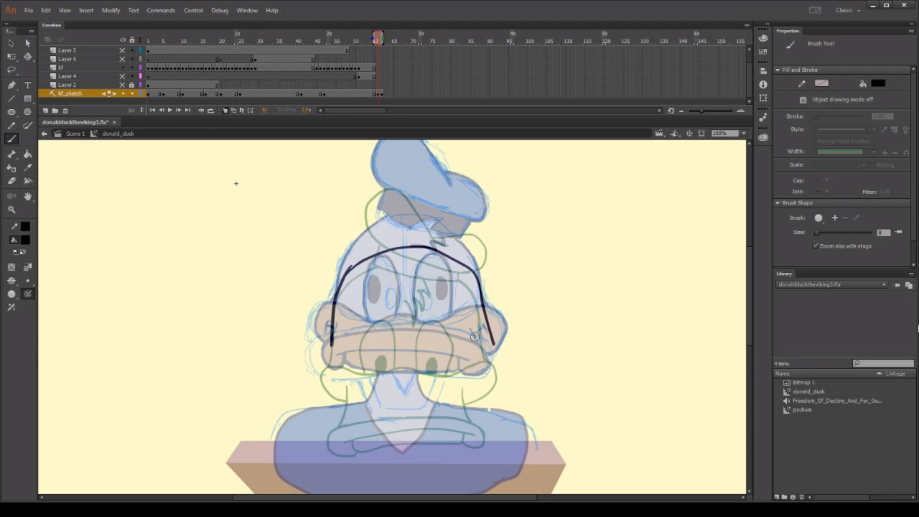
key("ctrl+z")
mouse_move(347, 273)
left_mouse_down()
mouse_move(383, 248)
mouse_move(418, 252)
mouse_move(448, 265)
mouse_move(488, 316)
left_mouse_up()
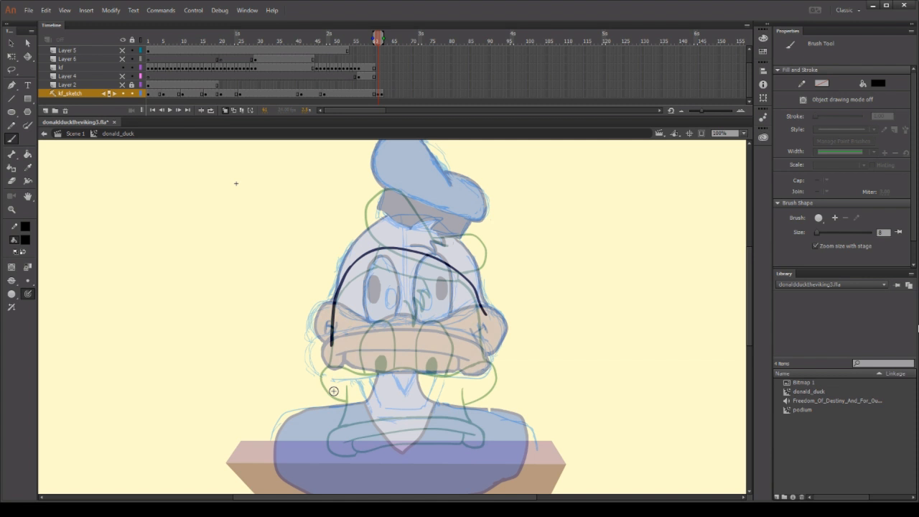
Draw a shallow arched stroke across the neck as the upper edge of the lower bill, undoing and redrawing unsatisfactory attempts.
mouse_move(333, 390)
left_mouse_down()
mouse_move(456, 386)
mouse_move(495, 407)
left_mouse_up()
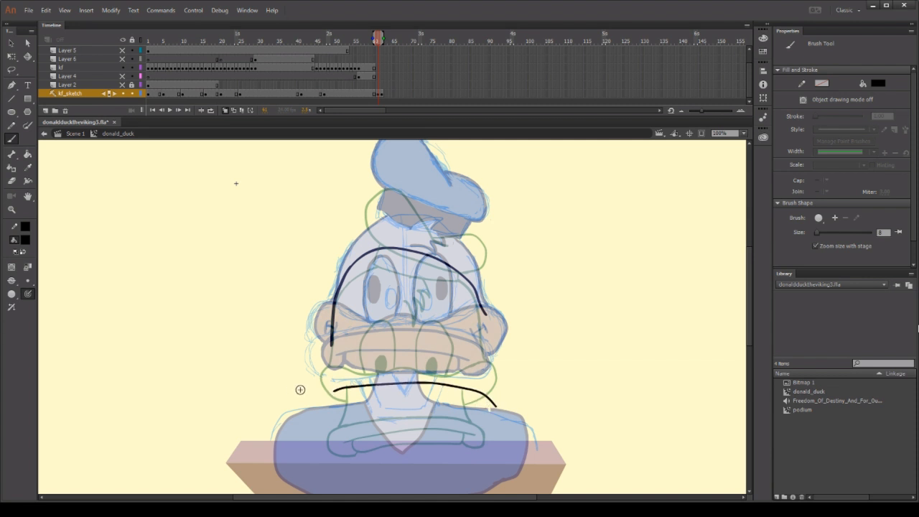
key("ctrl+z")
mouse_move(328, 386)
left_mouse_down()
mouse_move(466, 387)
mouse_move(493, 402)
left_mouse_up()
key("ctrl+z")
mouse_move(338, 382)
left_mouse_down()
mouse_move(378, 376)
mouse_move(494, 391)
left_mouse_up()
key("ctrl+z")
mouse_move(336, 376)
left_mouse_down()
mouse_move(414, 368)
mouse_move(479, 388)
left_mouse_up()
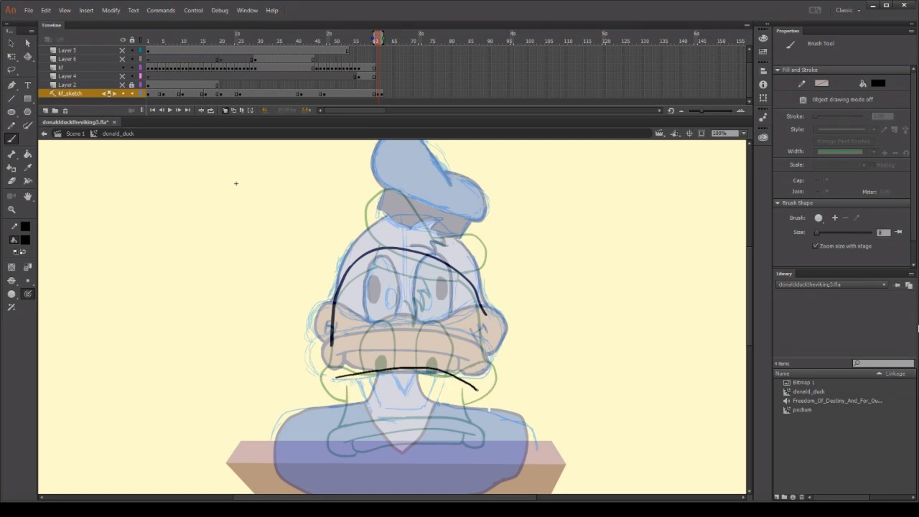
key("ctrl+z")
mouse_move(337, 379)
left_mouse_down()
mouse_move(472, 383)
mouse_move(494, 393)
left_mouse_up()
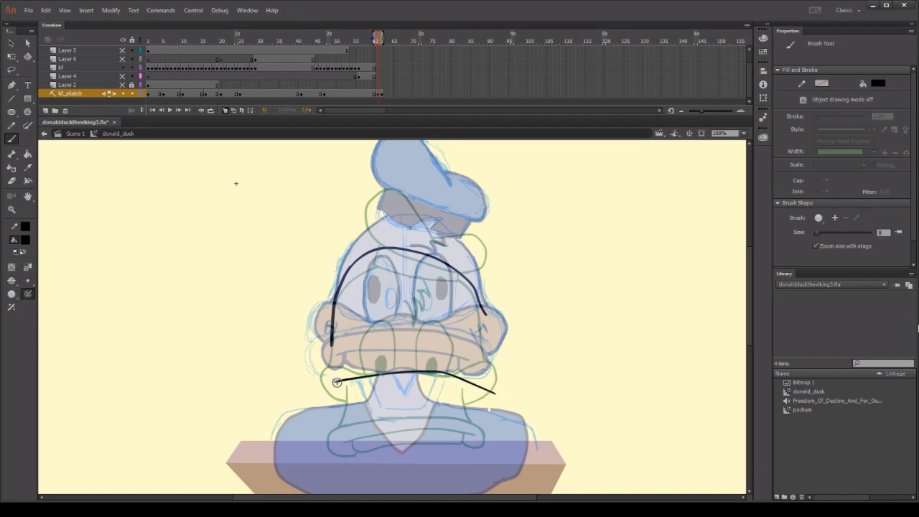
mouse_move(336, 382)
left_mouse_down()
mouse_move(317, 406)
mouse_move(338, 413)
mouse_move(348, 404)
mouse_move(340, 396)
mouse_move(464, 416)
left_mouse_up()
key("ctrl+z")
key("ctrl+z")
key("ctrl+z")
key("ctrl+z")
mouse_move(330, 388)
left_mouse_down()
mouse_move(431, 383)
mouse_move(475, 393)
left_mouse_up()
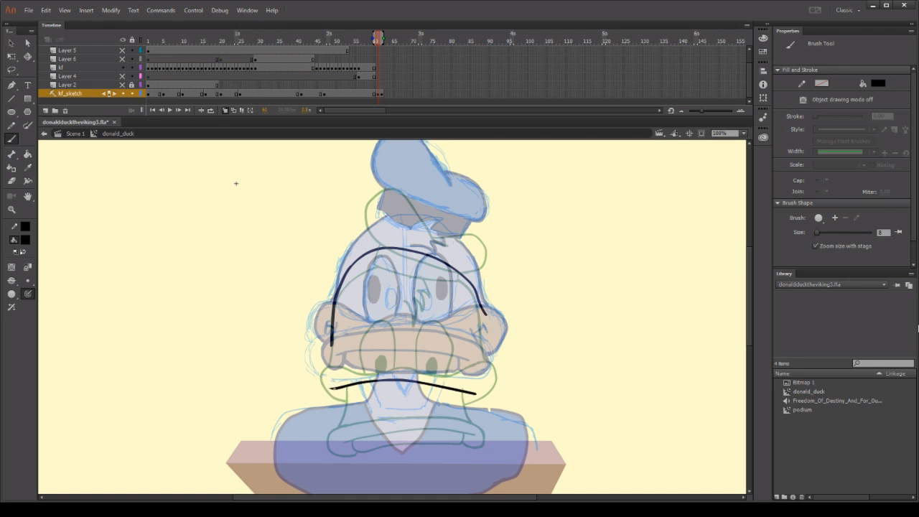
Draw the rounded ends and the inner mouth line of the lower bill beneath its upper edge.
mouse_move(328, 389)
left_mouse_down()
mouse_move(318, 399)
mouse_move(332, 423)
mouse_move(364, 410)
left_mouse_up()
key("ctrl+z")
mouse_move(330, 390)
left_mouse_down()
mouse_move(317, 402)
mouse_move(319, 423)
mouse_move(346, 414)
mouse_move(346, 403)
mouse_move(404, 400)
mouse_move(450, 406)
mouse_move(473, 423)
mouse_move(485, 403)
mouse_move(478, 389)
mouse_move(485, 402)
mouse_move(475, 423)
mouse_move(454, 409)
mouse_move(481, 423)
left_mouse_up()
key("ctrl+z")
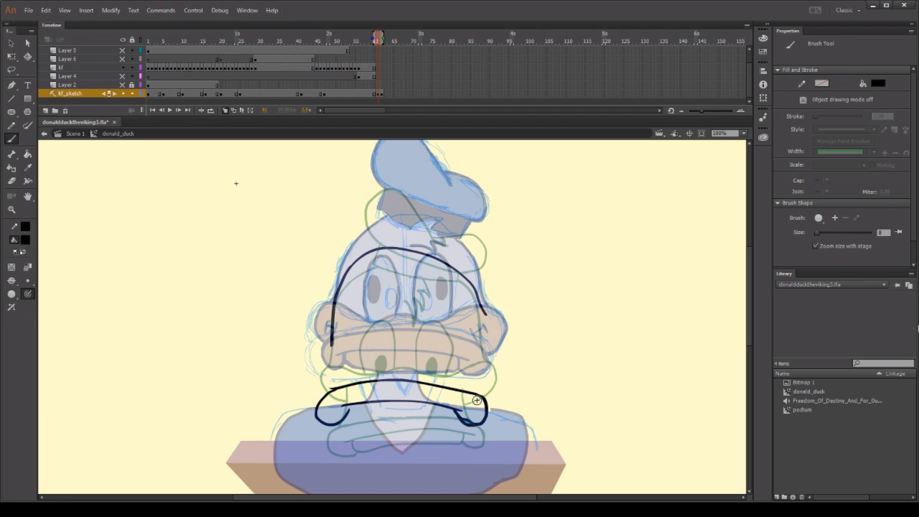
Erase the overlapping strokes inside the right rounded end of the lower bill.
left_click(11, 209)
left_click_drag(271, 379, 556, 464)
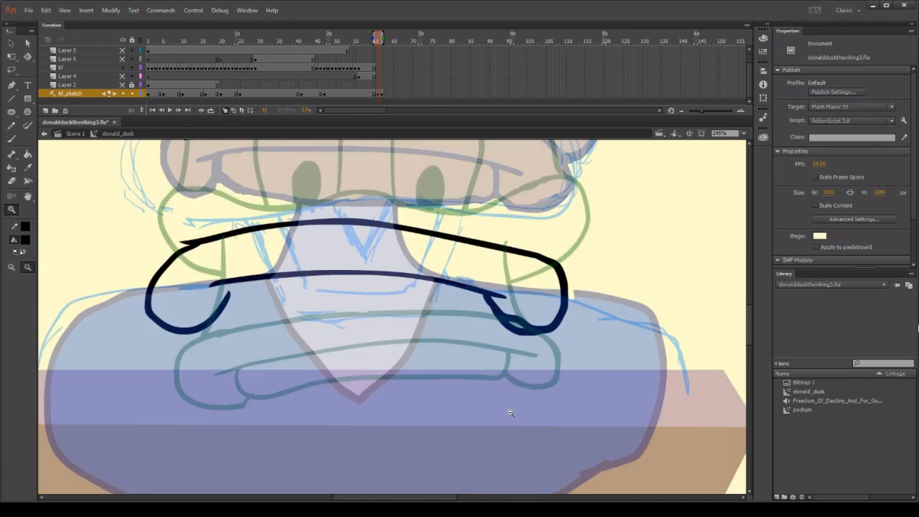
key("e")
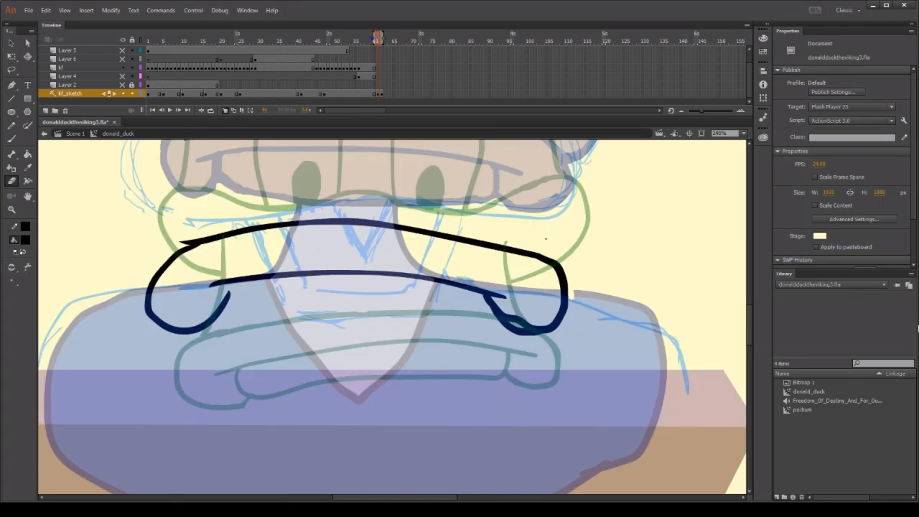
mouse_move(513, 320)
left_mouse_down()
mouse_move(504, 311)
mouse_move(541, 324)
left_mouse_up()
Draw the lower lip beneath the inner mouth line, and erase the stray stroke tip at the bill's upper left.
key("b")
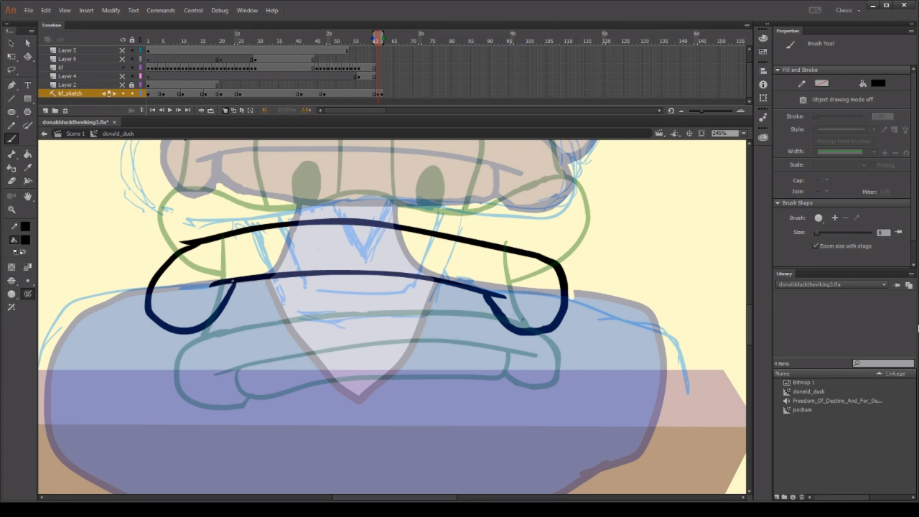
mouse_move(229, 283)
left_mouse_down()
mouse_move(232, 306)
mouse_move(293, 320)
mouse_move(465, 310)
left_mouse_up()
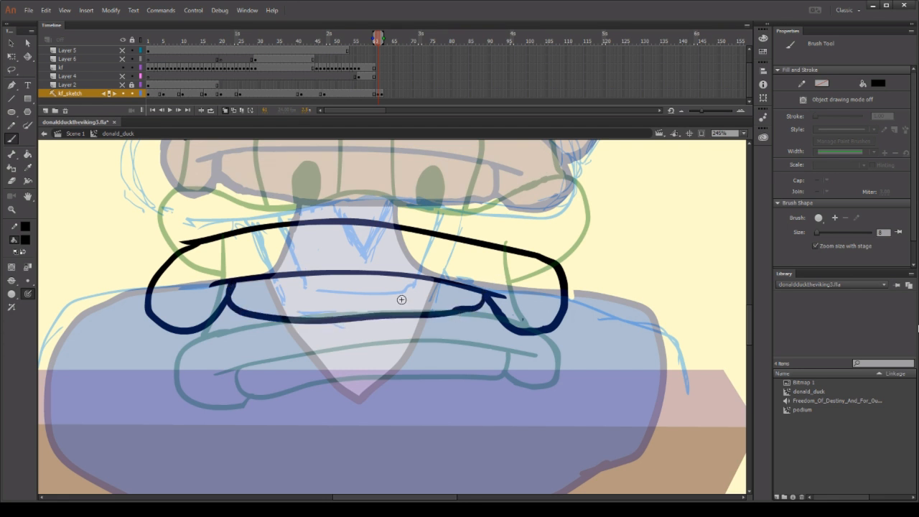
key("e")
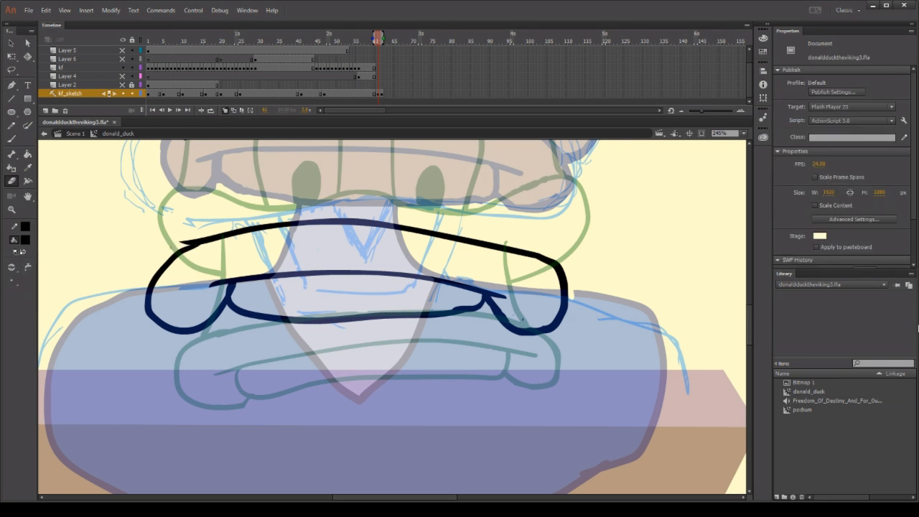
left_click_drag(182, 240, 190, 239)
Draw a short arch above the lower bill for the middle of the upper bill's top edge, redrawing it as needed.
scroll(214, 229, "up", 2)
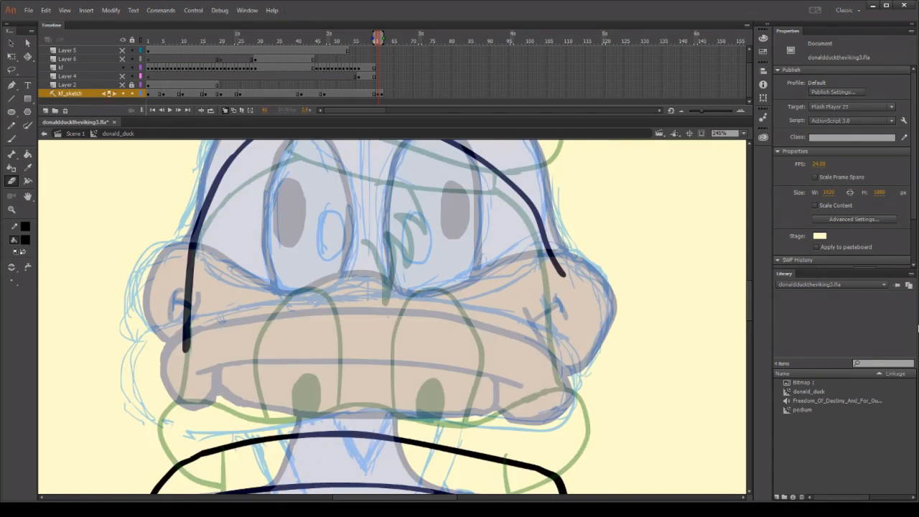
scroll(215, 228, "down", 1)
scroll(215, 229, "up", 1)
scroll(224, 224, "down", 2)
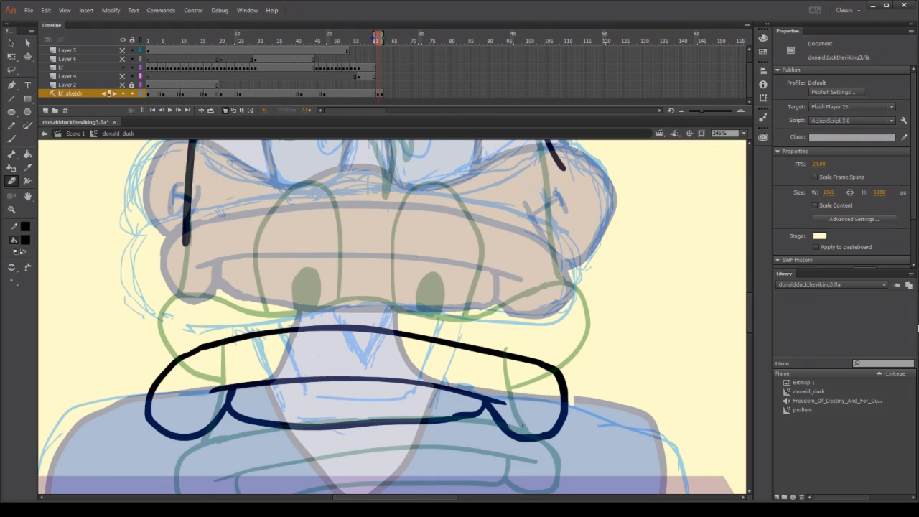
key("b")
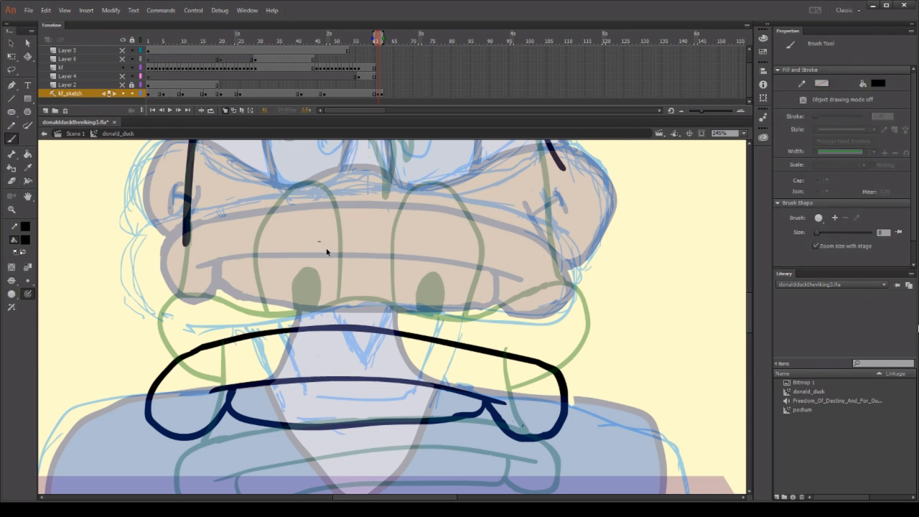
left_click_drag(315, 247, 409, 249)
key("ctrl+z")
left_click_drag(298, 251, 412, 251)
key("ctrl+z")
mouse_move(320, 254)
left_mouse_down()
mouse_move(350, 245)
mouse_move(398, 269)
left_mouse_up()
key("ctrl+z")
mouse_move(307, 256)
left_mouse_down()
mouse_move(339, 246)
mouse_move(415, 266)
left_mouse_up()
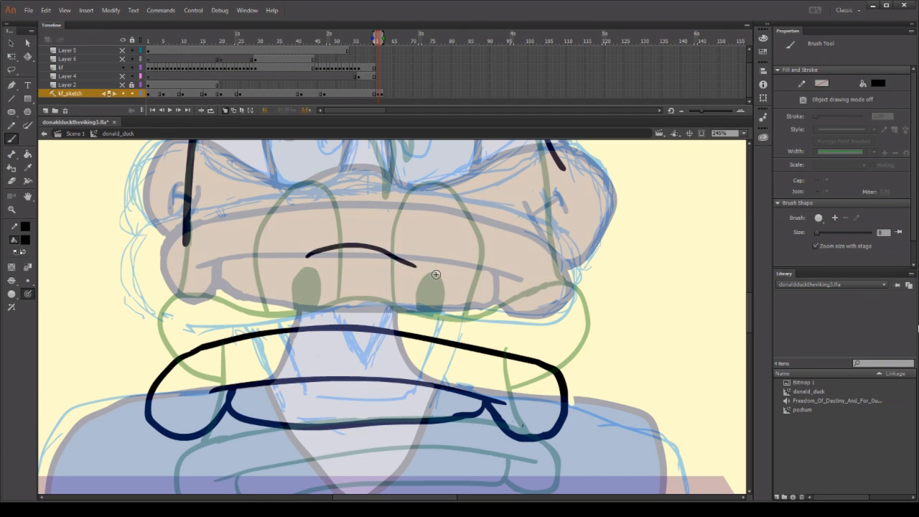
key("ctrl+z")
mouse_move(305, 256)
left_mouse_down()
mouse_move(332, 247)
mouse_move(415, 255)
left_mouse_up()
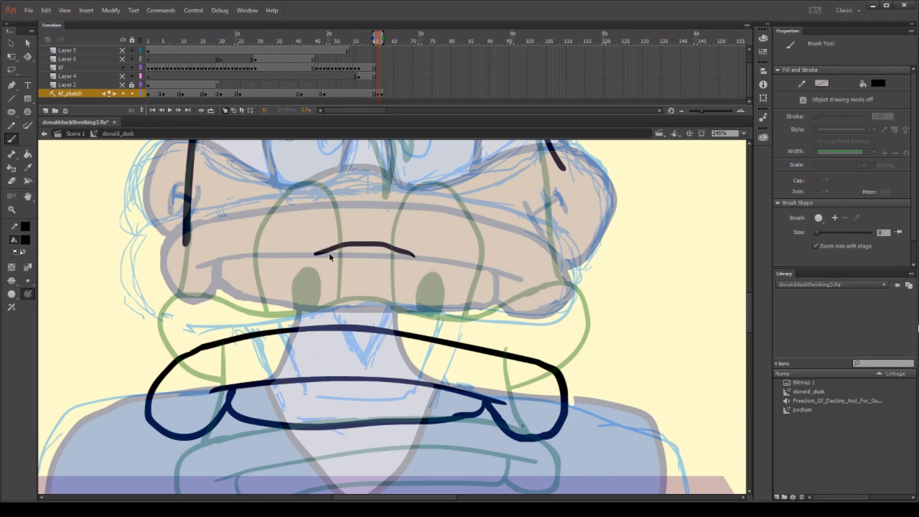
key("ctrl+z")
mouse_move(314, 253)
left_mouse_down()
mouse_move(391, 237)
mouse_move(437, 257)
mouse_move(574, 246)
mouse_move(643, 259)
mouse_move(614, 322)
mouse_move(585, 332)
left_mouse_up()
key("ctrl+z")
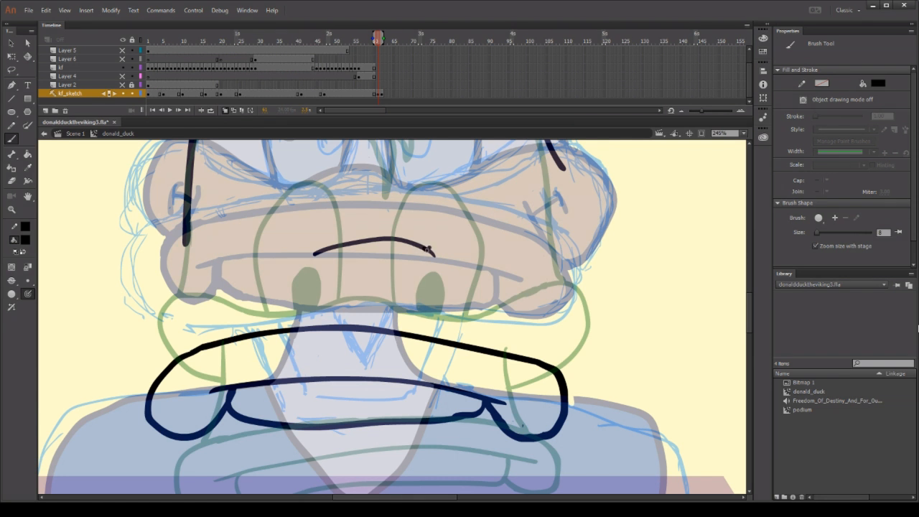
Extend the upper bill's outline around its right side down to the lower bill, and add the short crease at that corner.
mouse_move(429, 250)
left_mouse_down()
mouse_move(531, 255)
mouse_move(646, 230)
mouse_move(667, 289)
left_mouse_up()
key("ctrl+z")
mouse_move(428, 249)
left_mouse_down()
mouse_move(484, 272)
mouse_move(621, 256)
mouse_move(659, 309)
mouse_move(543, 354)
left_mouse_up()
key("ctrl+z")
mouse_move(428, 250)
left_mouse_down()
mouse_move(599, 282)
mouse_move(547, 373)
left_mouse_up()
key("ctrl+z")
mouse_move(428, 249)
left_mouse_down()
mouse_move(491, 265)
mouse_move(584, 319)
mouse_move(539, 356)
left_mouse_up()
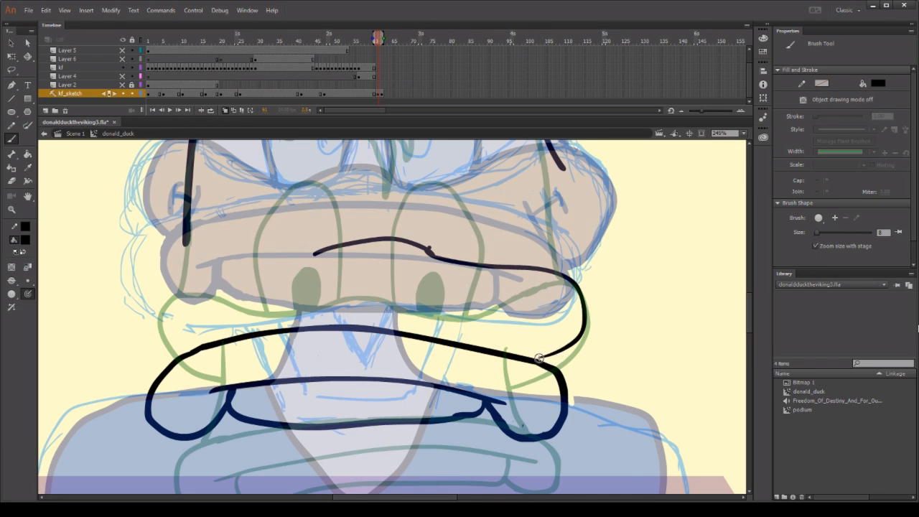
left_click_drag(538, 358, 549, 354)
left_click_drag(512, 313, 525, 359)
Draw the upper bill's left side from the central arch around to the lower bill, replacing attempts that sit too high.
mouse_move(316, 254)
left_mouse_down()
mouse_move(163, 228)
mouse_move(143, 266)
mouse_move(146, 286)
mouse_move(154, 302)
mouse_move(179, 307)
left_mouse_up()
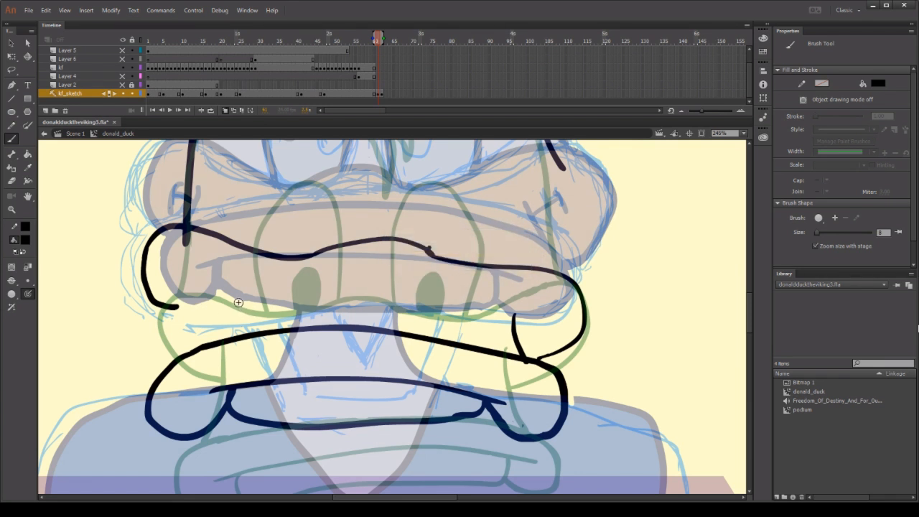
key("ctrl+z")
key("ctrl+z")
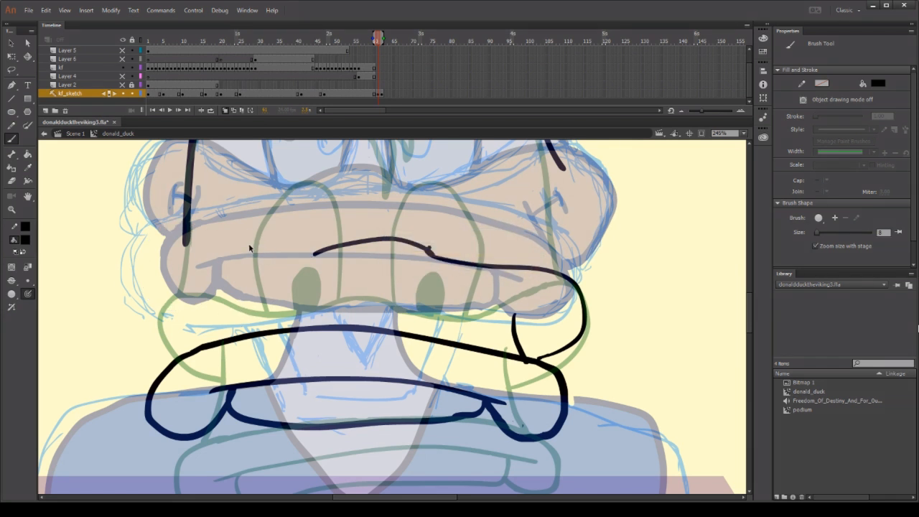
mouse_move(310, 255)
left_mouse_down()
mouse_move(278, 264)
mouse_move(214, 244)
mouse_move(172, 305)
left_mouse_up()
key("ctrl+z")
mouse_move(318, 251)
left_mouse_down()
mouse_move(242, 271)
mouse_move(145, 255)
mouse_move(191, 314)
left_mouse_up()
key("ctrl+z")
mouse_move(318, 250)
left_mouse_down()
mouse_move(253, 270)
mouse_move(154, 256)
mouse_move(135, 277)
mouse_move(151, 342)
mouse_move(194, 330)
left_mouse_up()
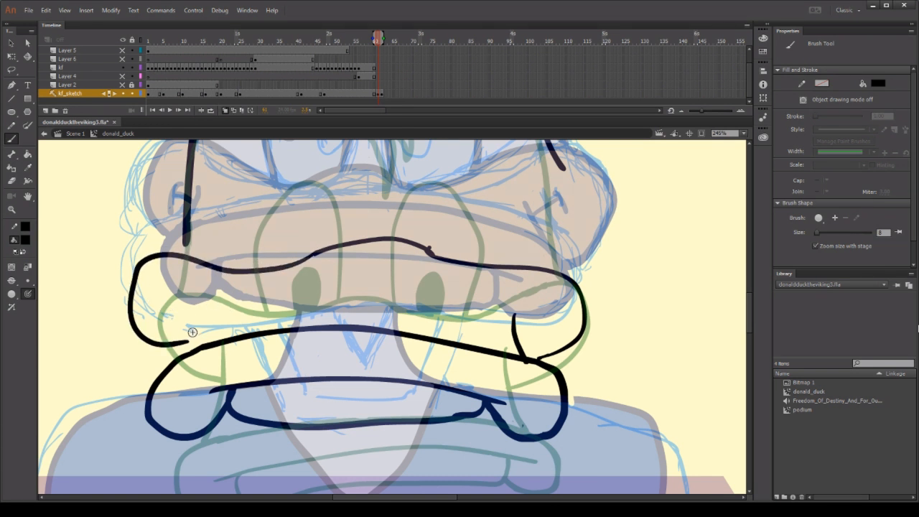
key("ctrl+z")
mouse_move(321, 250)
left_mouse_down()
mouse_move(277, 272)
mouse_move(176, 269)
mouse_move(140, 329)
mouse_move(179, 338)
left_mouse_up()
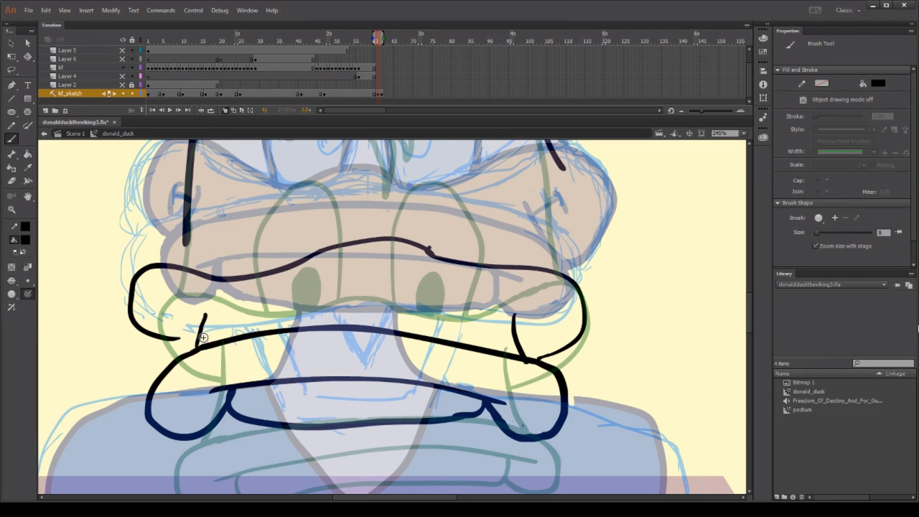
Redraw the short crease at the bill's left corner and draw a new lower right curve for the upper bill.
mouse_move(201, 315)
left_mouse_down()
mouse_move(192, 350)
mouse_move(197, 339)
left_mouse_up()
key("ctrl+z")
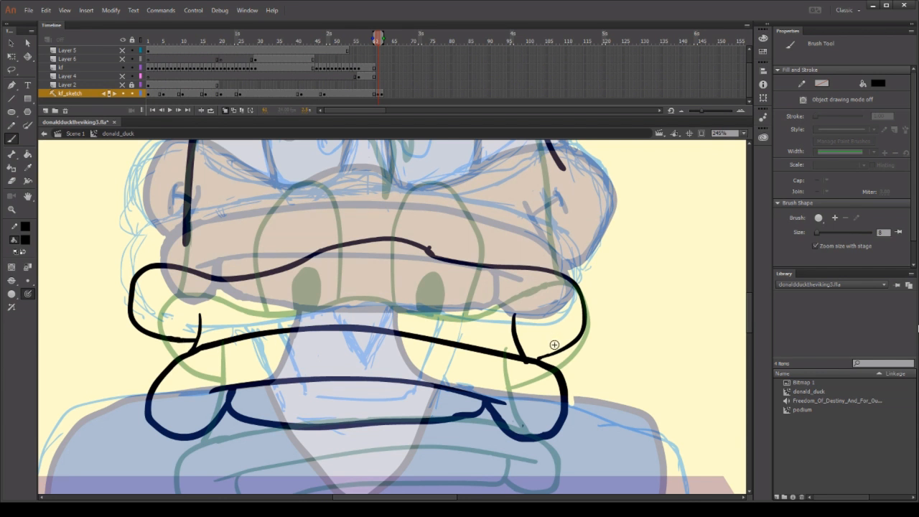
left_click_drag(526, 349, 584, 323)
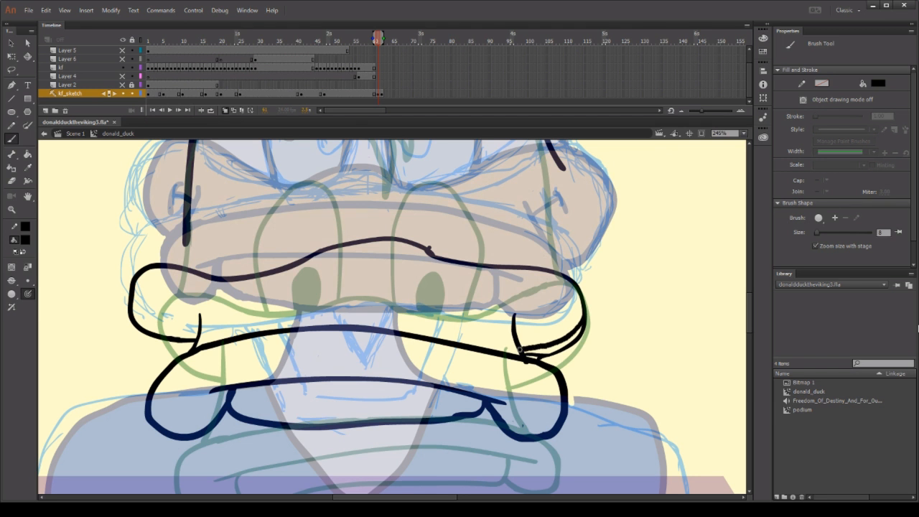
Erase the joints of the old outer curve at the upper bill's lower right, and delete the detached leftover stroke.
key("e")
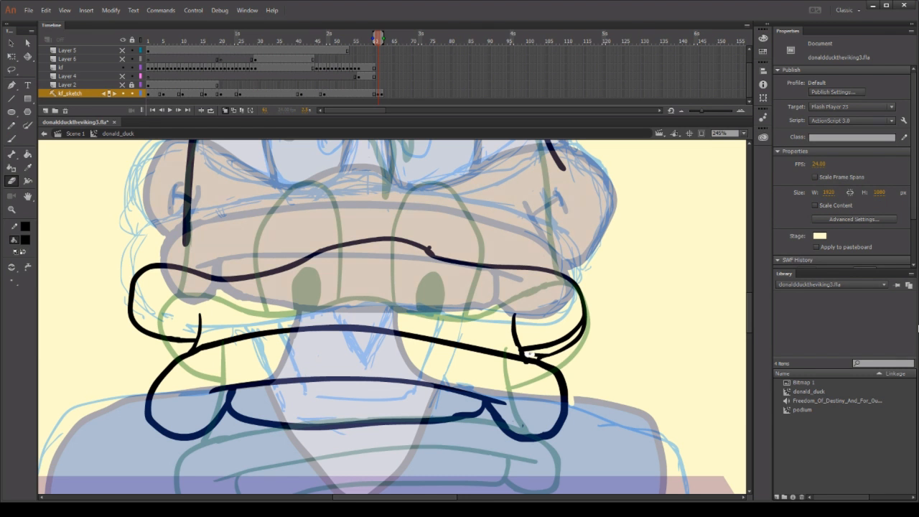
left_click_drag(582, 328, 584, 322)
left_click_drag(539, 356, 539, 358)
key("b")
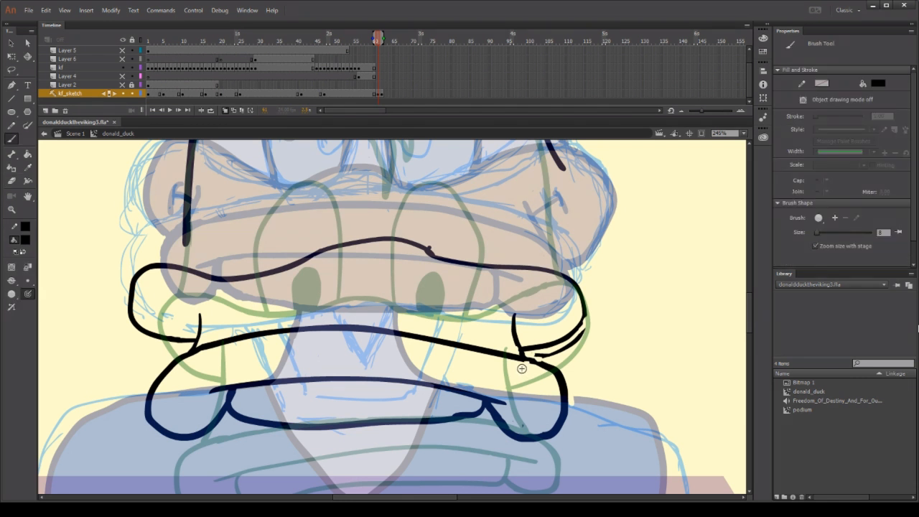
key("v")
left_click(566, 350)
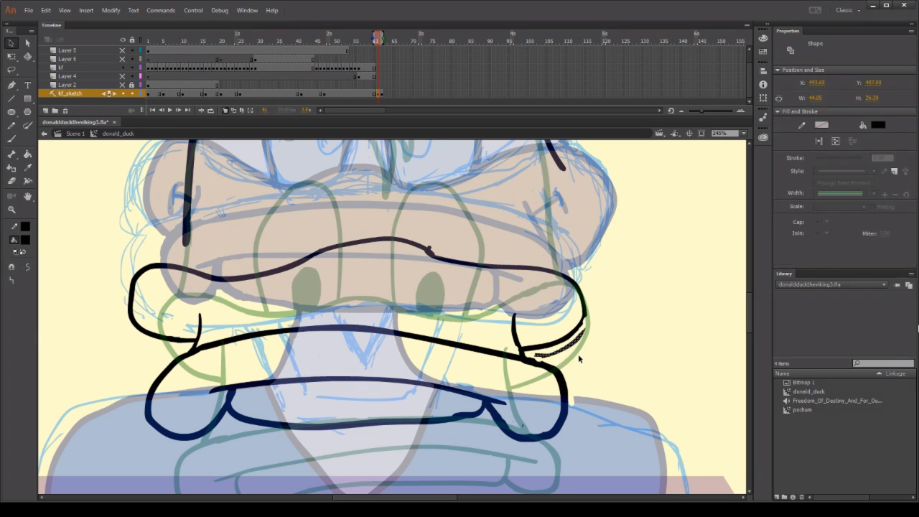
key("Delete")
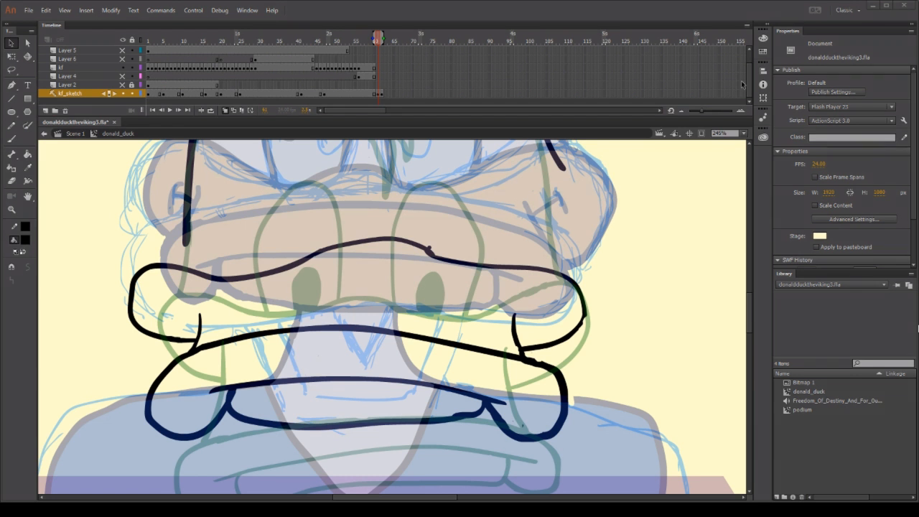
Cut the small round bump off the upper bill's top line, right of the central arch, and delete it.
left_click(10, 209)
left_click_drag(359, 222, 457, 269)
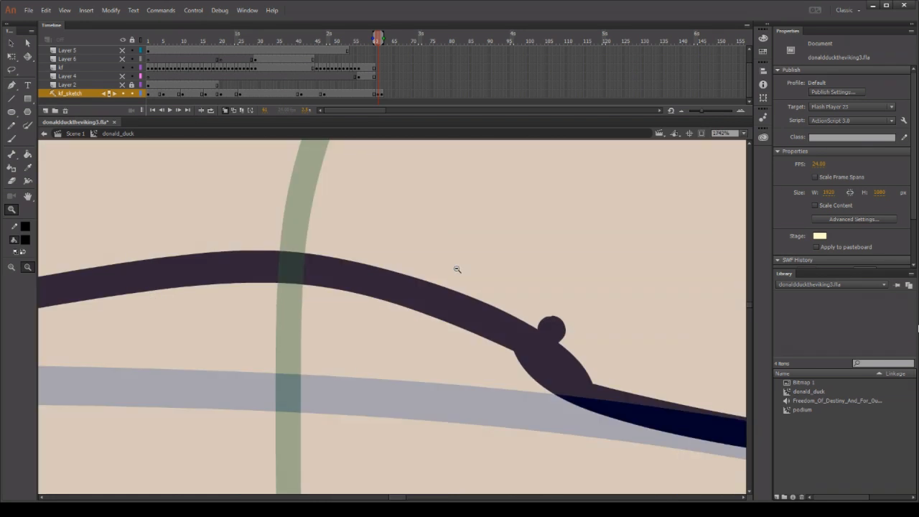
key("e")
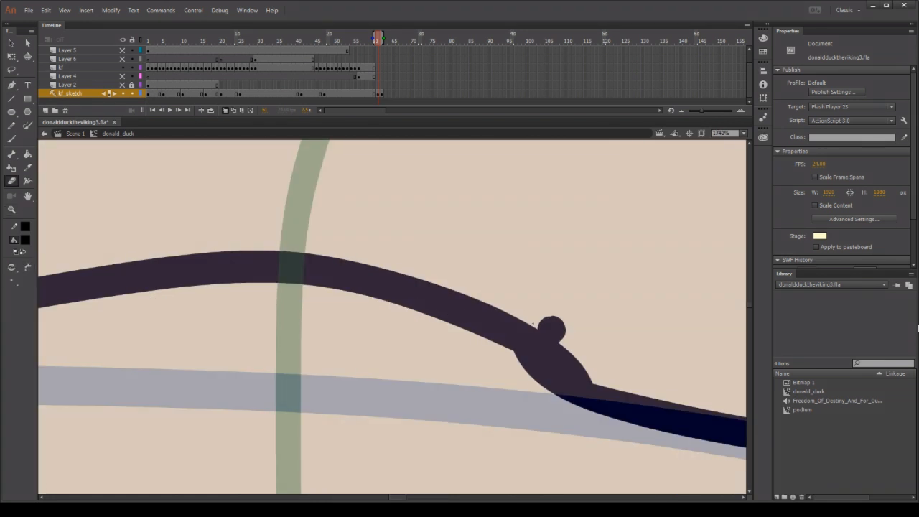
left_click_drag(537, 327, 565, 346)
key("v")
mouse_move(565, 309)
left_mouse_down()
mouse_move(563, 316)
mouse_move(606, 263)
left_mouse_up()
left_click(583, 310)
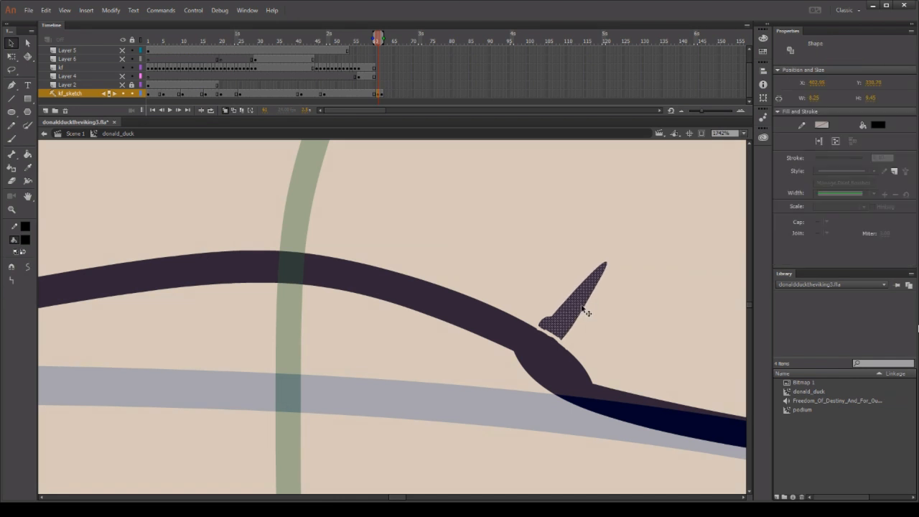
key("Delete")
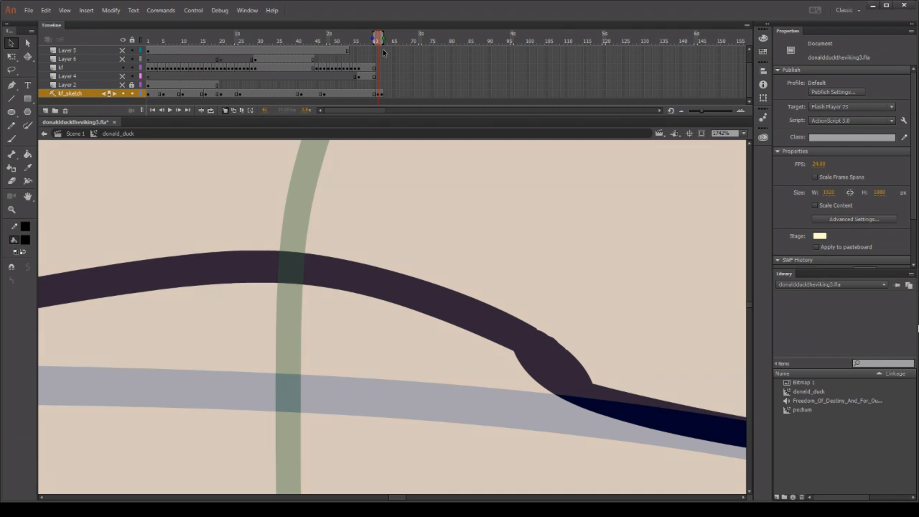
Write BRB in large brush letters above the upper bill's top line.
key("b")
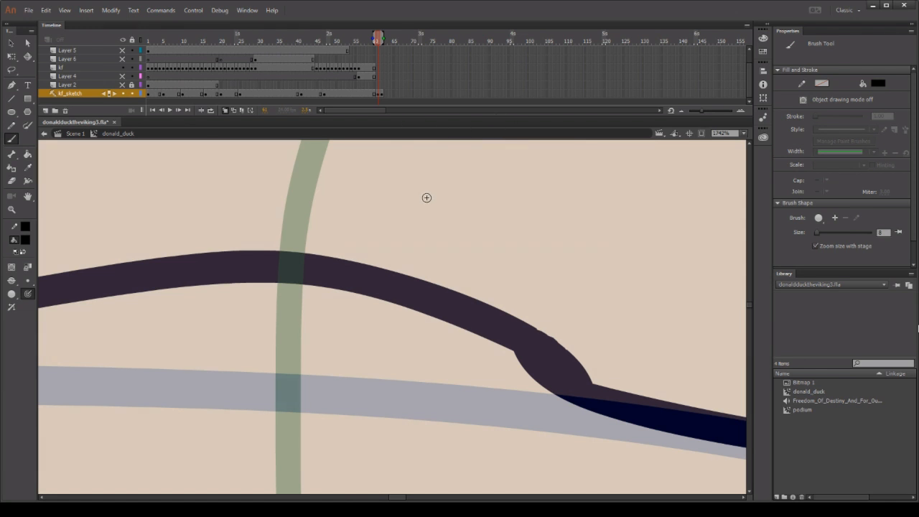
mouse_move(427, 195)
left_mouse_down()
mouse_move(437, 244)
mouse_move(447, 160)
mouse_move(442, 205)
mouse_move(448, 269)
left_mouse_up()
mouse_move(579, 181)
left_mouse_down()
mouse_move(603, 154)
mouse_move(632, 262)
left_mouse_up()
mouse_move(662, 196)
left_mouse_down()
mouse_move(697, 170)
mouse_move(718, 252)
left_mouse_up()
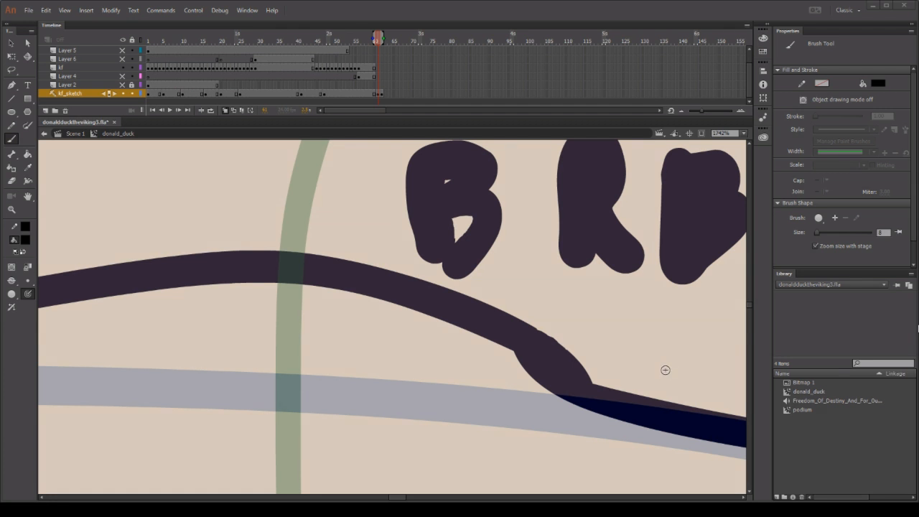
Delete the three handwritten BRB letters above the bill's top line.
scroll(627, 359, "up", 3)
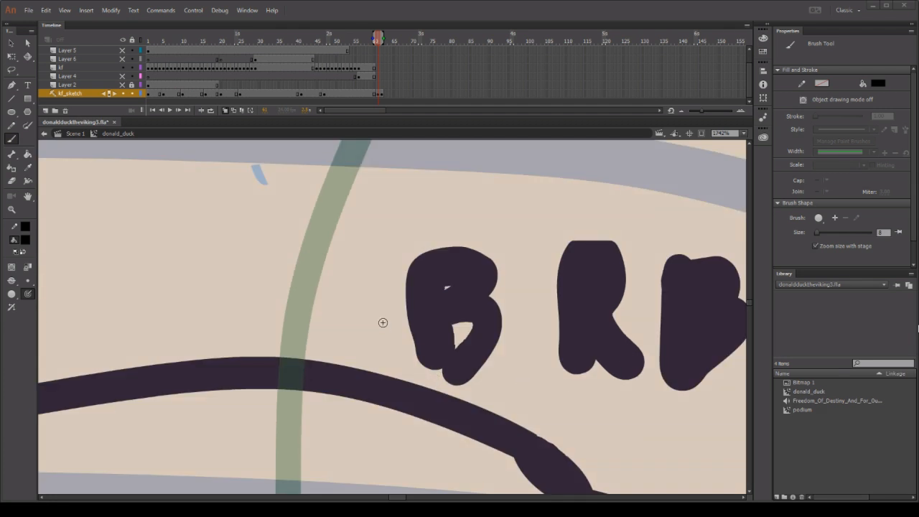
left_click(11, 209)
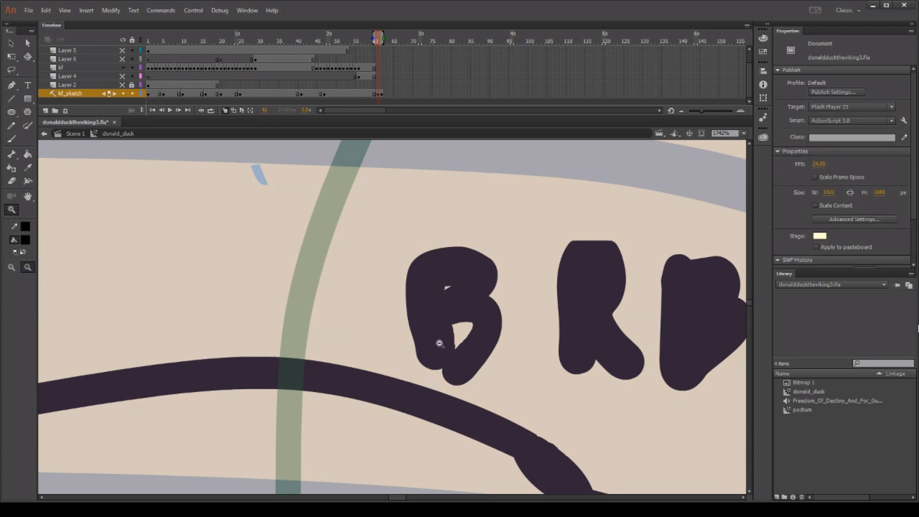
left_click_drag(358, 219, 770, 415)
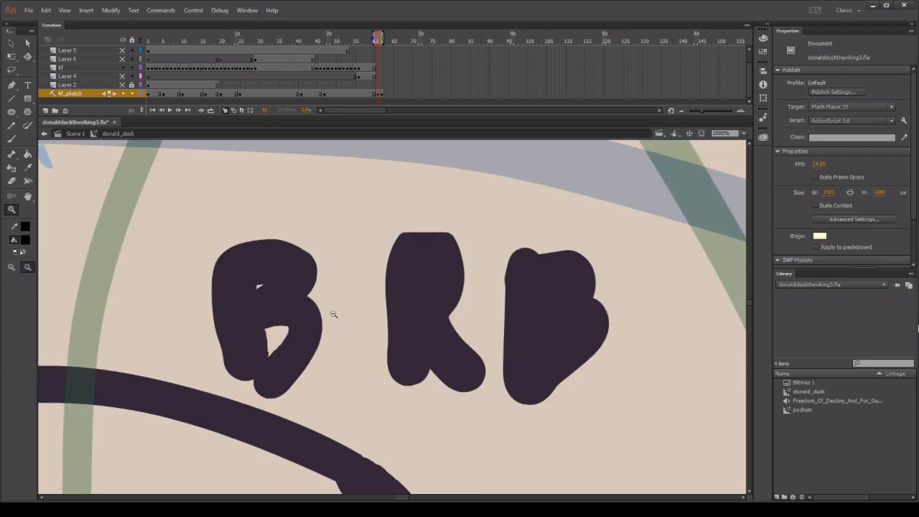
left_click(14, 43)
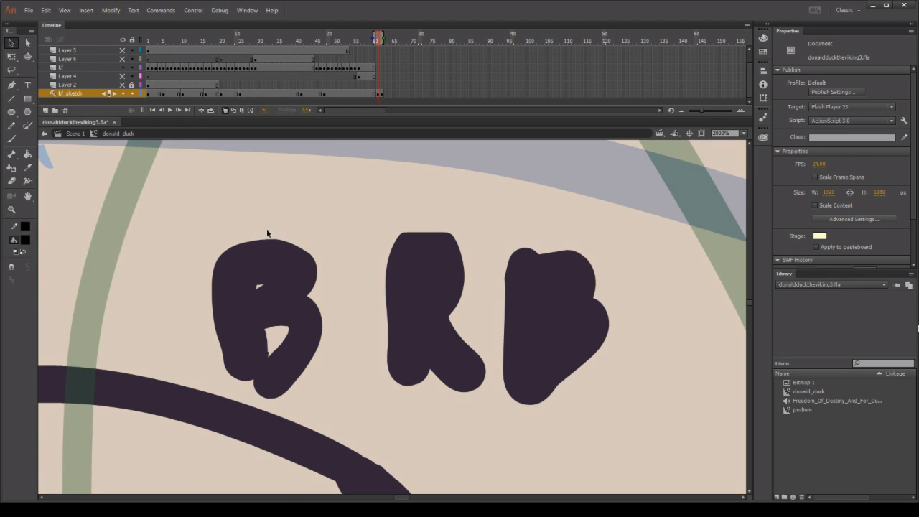
left_click(280, 273)
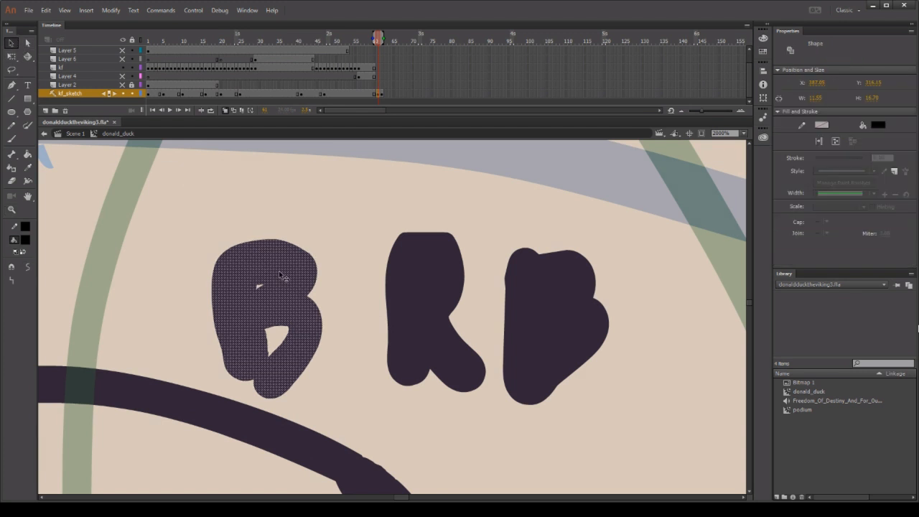
left_click(444, 271, "shift")
left_click(532, 280, "shift")
key("Delete")
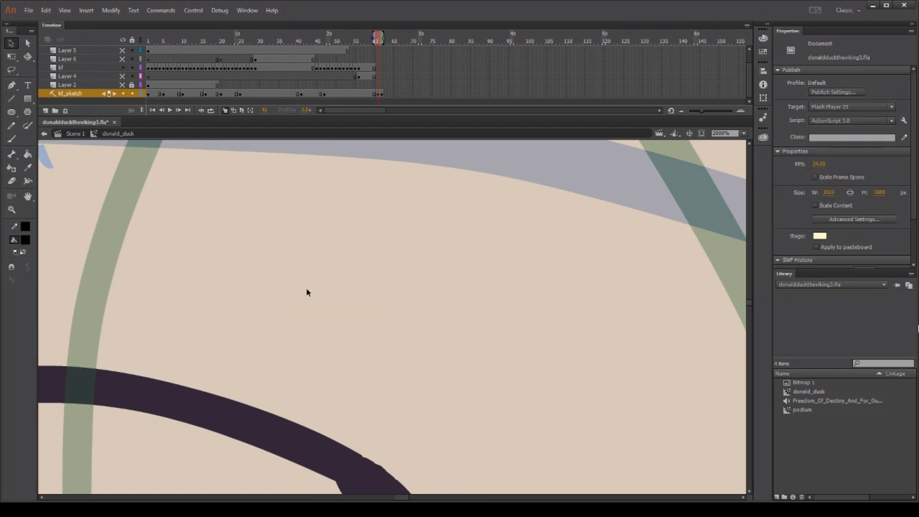
Show the top of the head and the cap at 250% zoom.
left_click(11, 210)
left_click(229, 275)
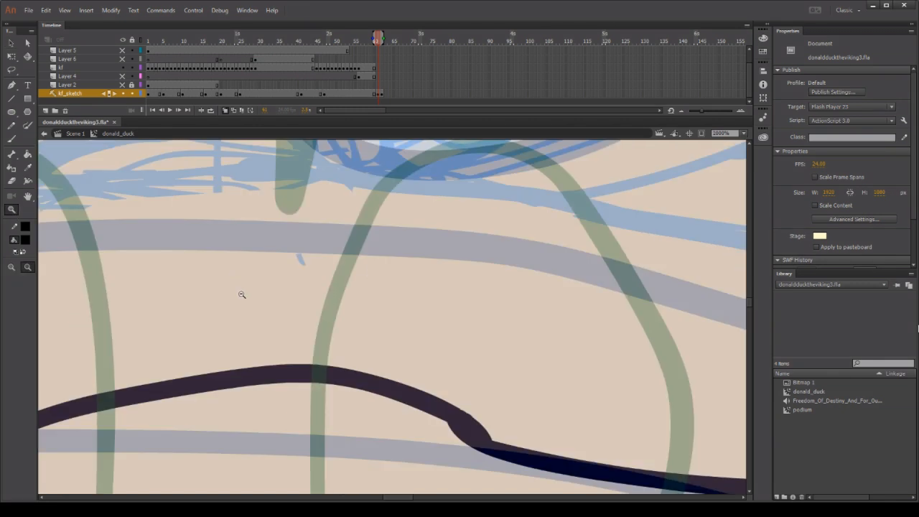
left_click(242, 293)
left_click(243, 296)
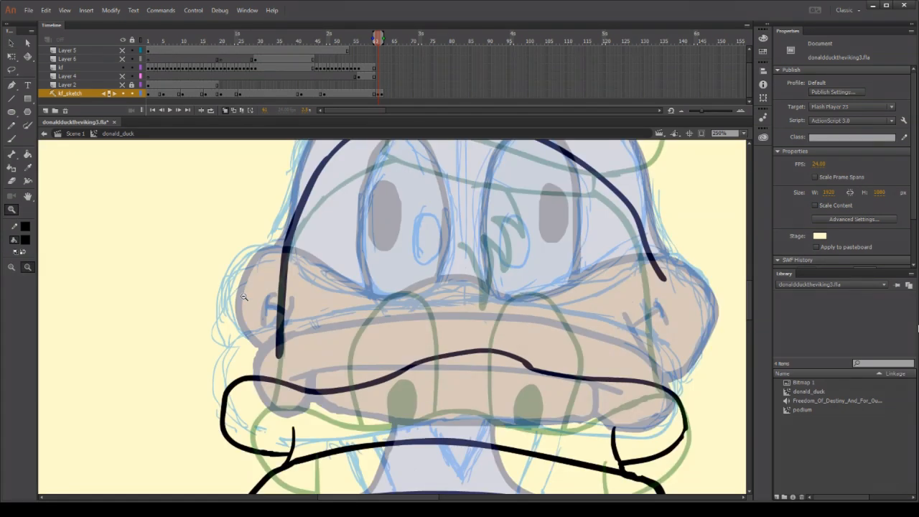
scroll(244, 296, "up", 5)
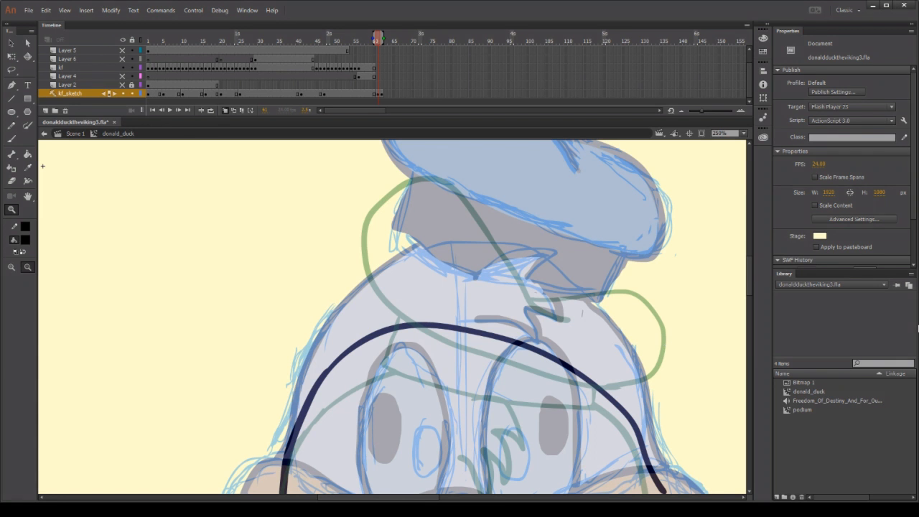